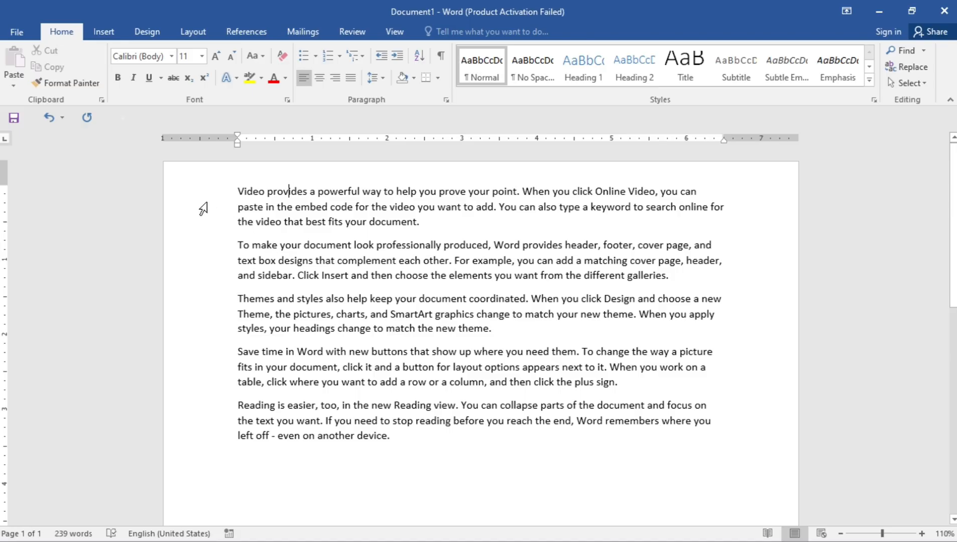
Replace all the document text with sample paragraphs generated by the formula =rand().
left_click_drag(234, 185, 574, 468)
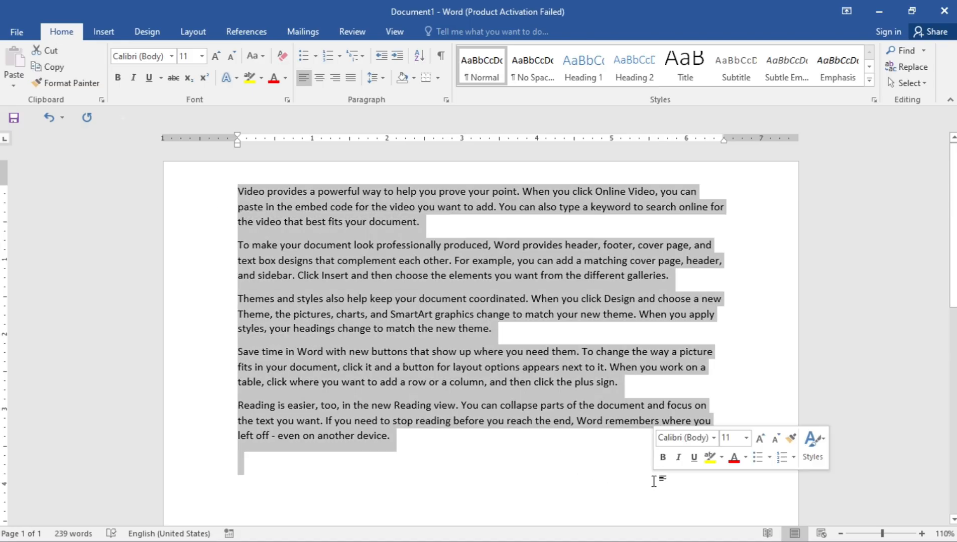
key("Delete")
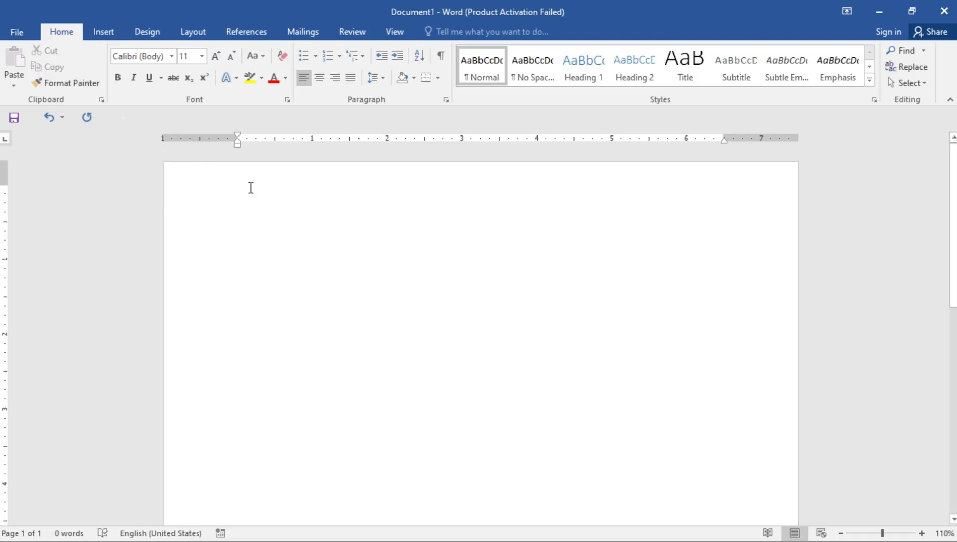
type("=ra")
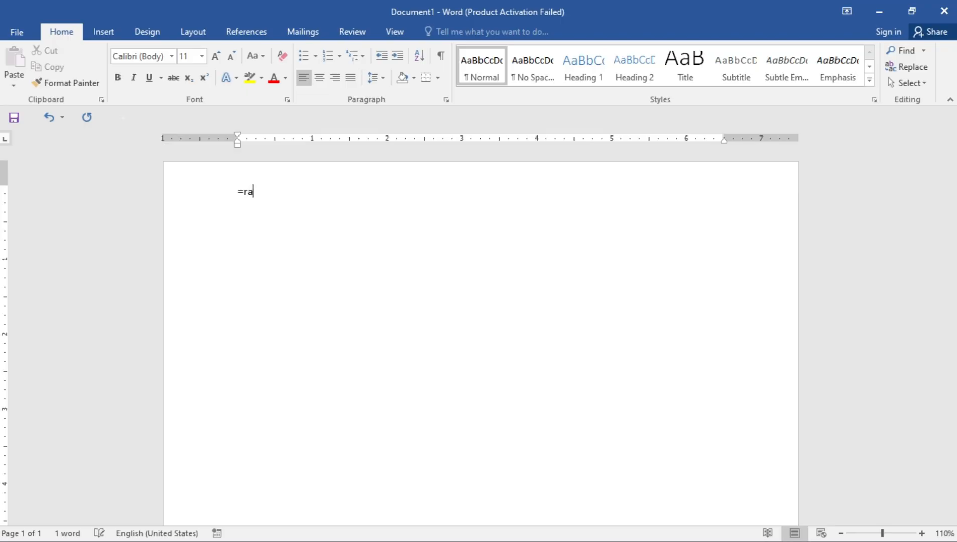
type("nd()")
key("Return")
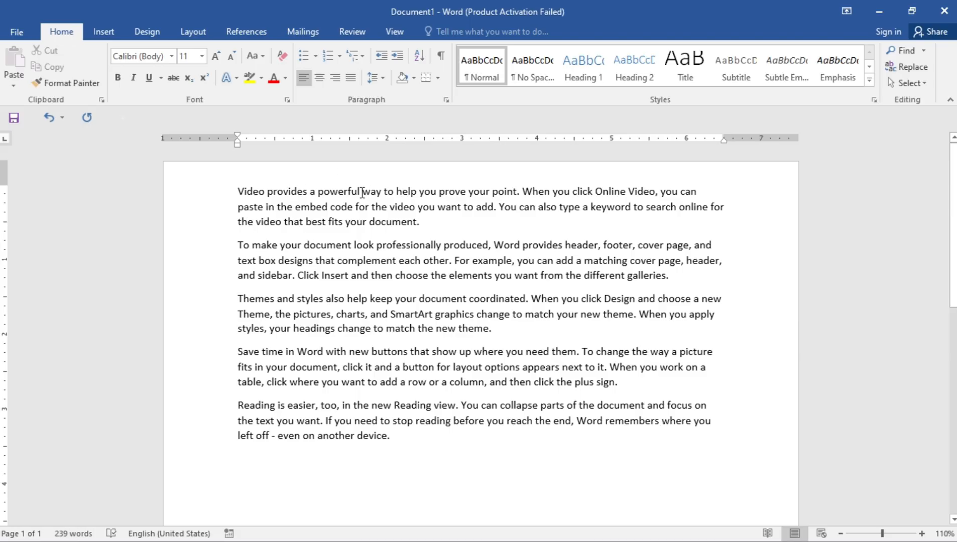
Change the font color of "Video provides a powerful" in the first paragraph to standard red.
left_click_drag(362, 192, 236, 194)
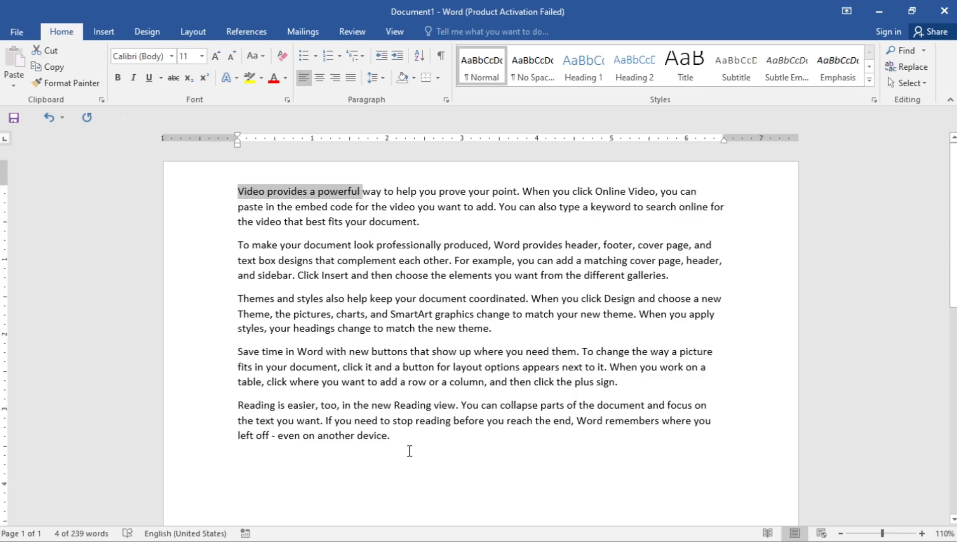
left_click(284, 78)
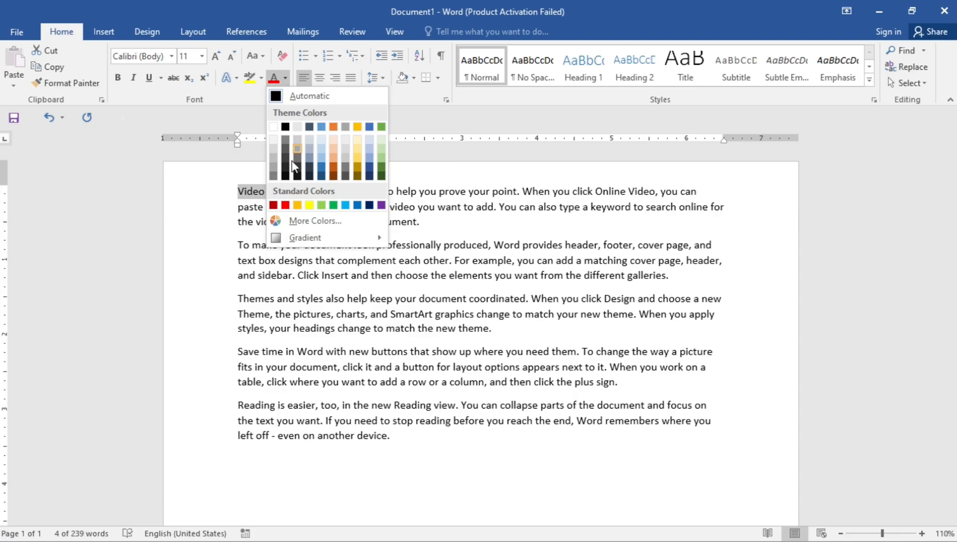
left_click(285, 205)
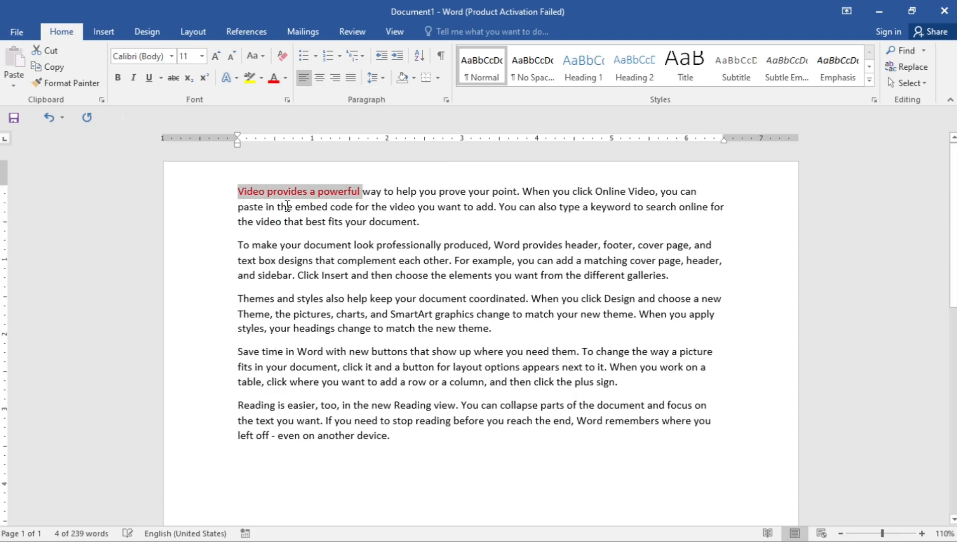
left_click(362, 222)
Move the red phrase "Video provides a powerful" to the end of the first paragraph using cut and paste.
left_click_drag(362, 191, 224, 196)
key("ctrl+c")
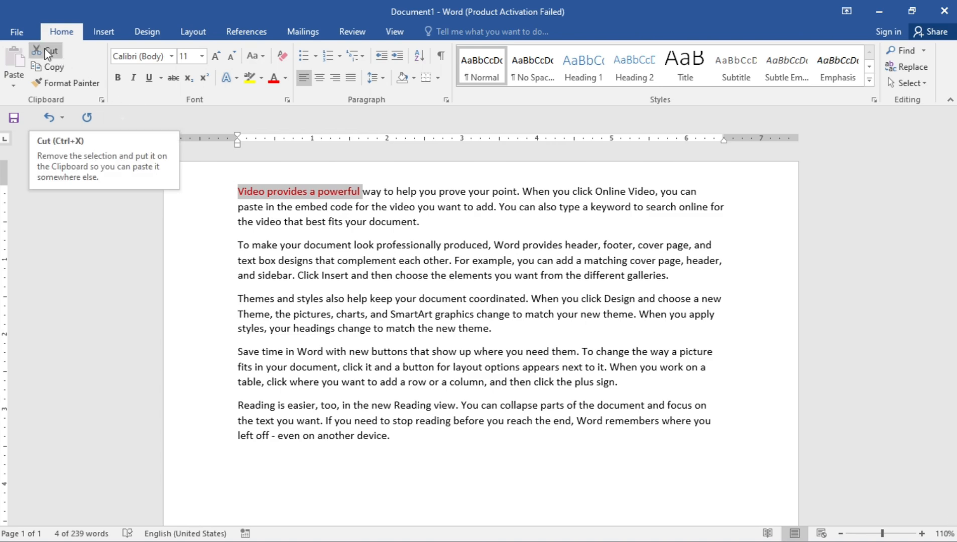
left_click(56, 53)
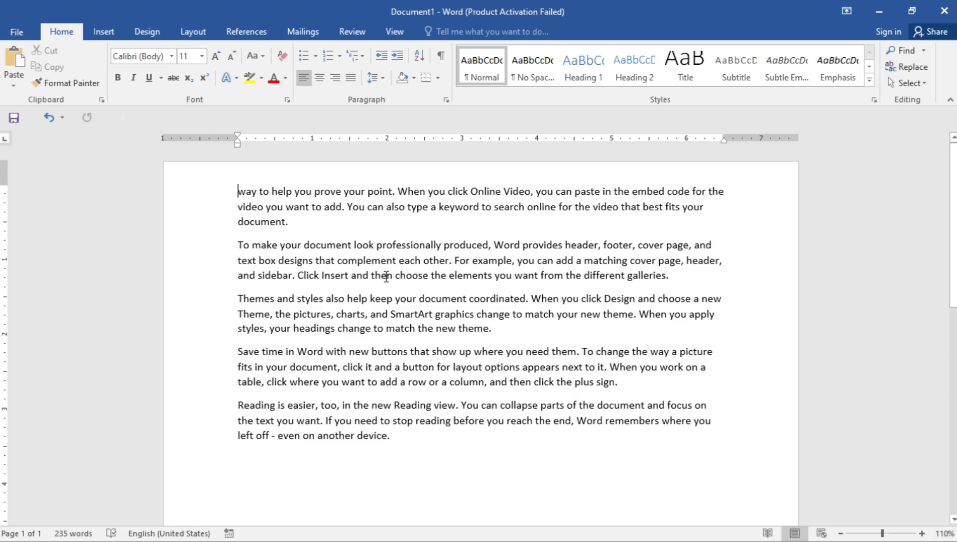
left_click(301, 227)
left_click(14, 61)
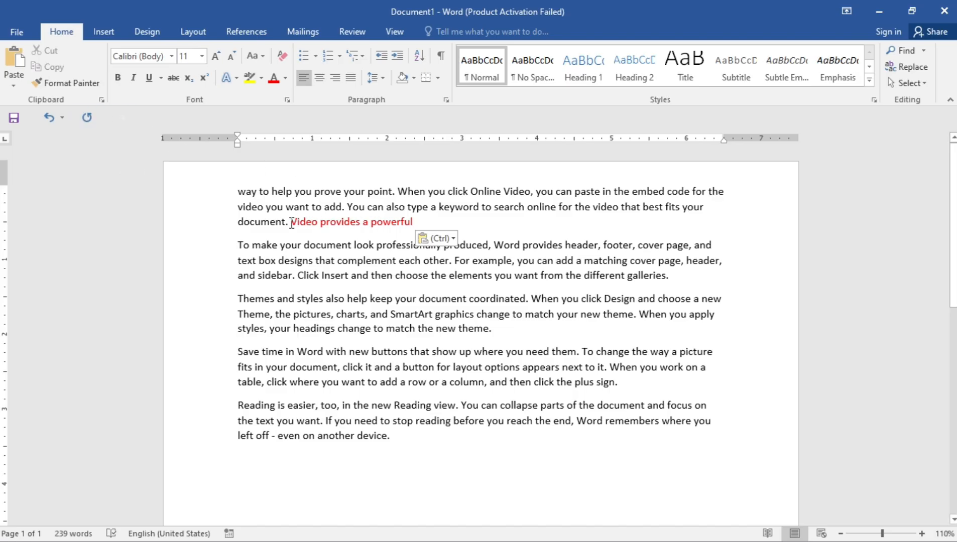
Copy the red phrase "Video provides a powerful" and paste it at the ends of the "Themes and styles" and "Reading is easier" paragraphs.
left_click_drag(291, 221, 426, 230)
key("ctrl+c")
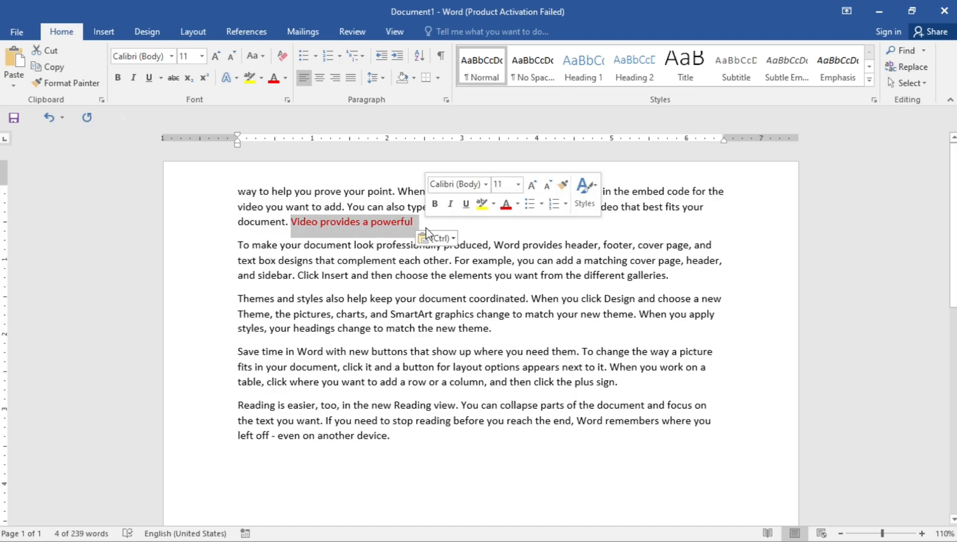
left_click(60, 69)
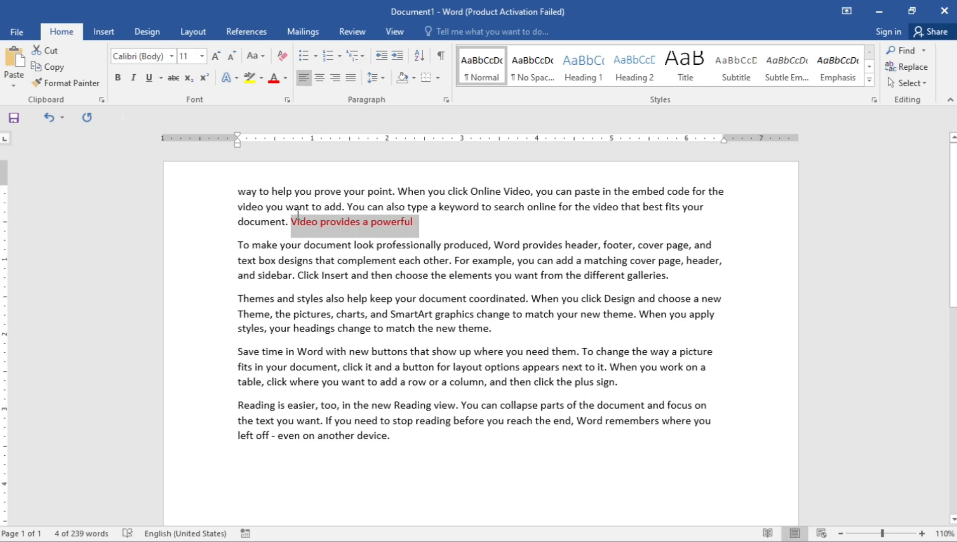
left_click(493, 328)
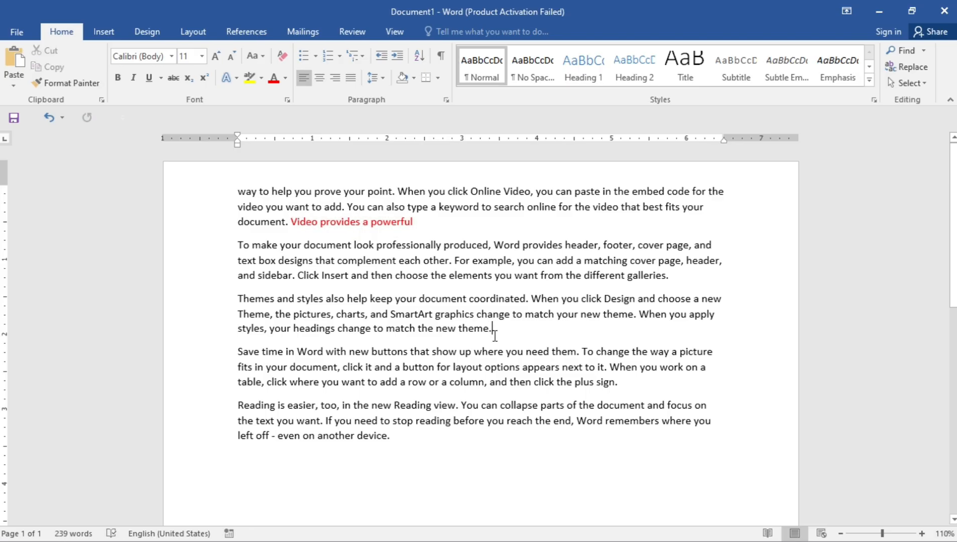
key("ctrl+v")
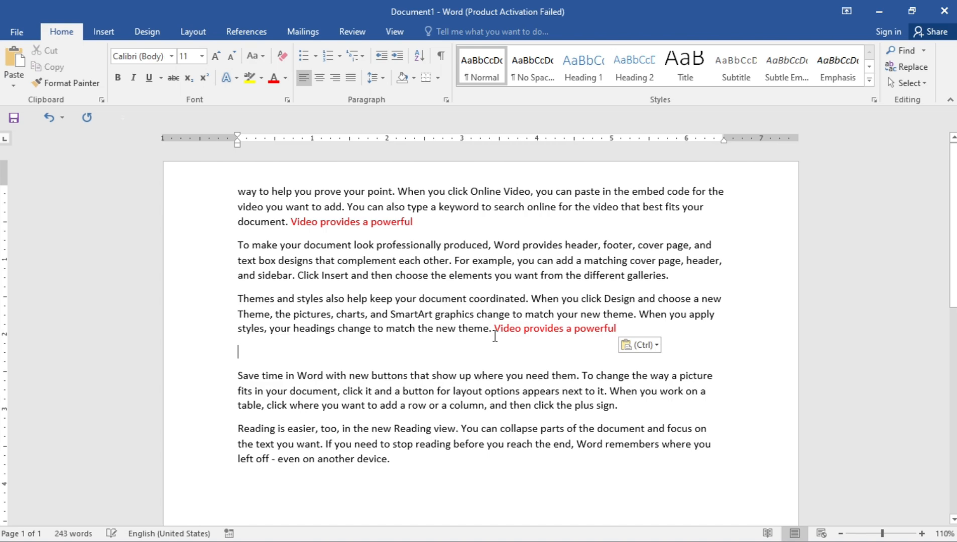
left_click(400, 461)
key("ctrl+v")
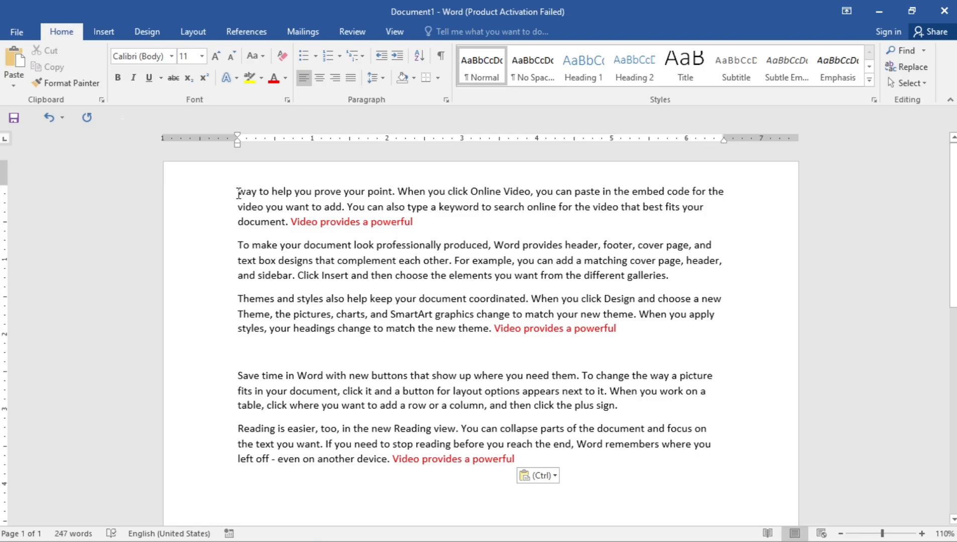
Delete all the document text and enter a short sample first name on the first line.
left_click_drag(237, 194, 564, 455)
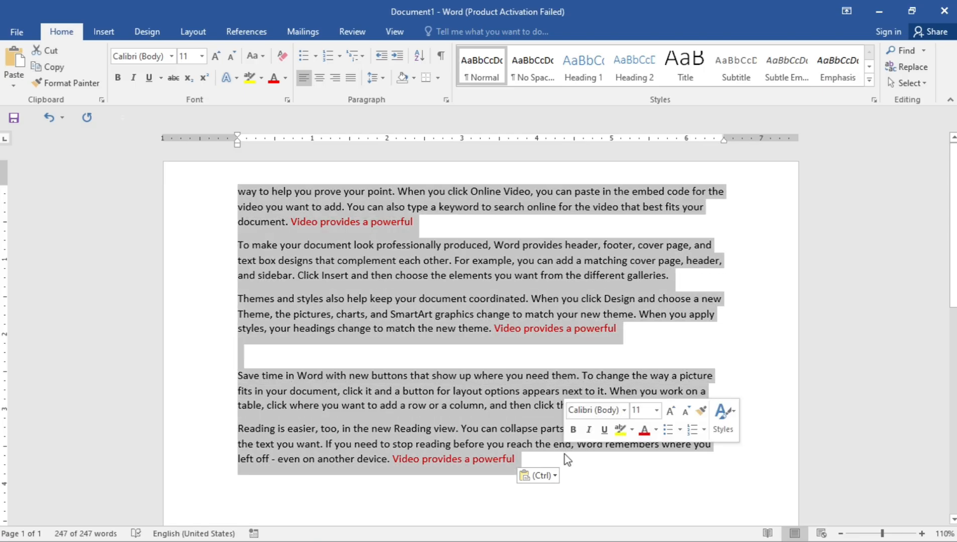
key("Delete")
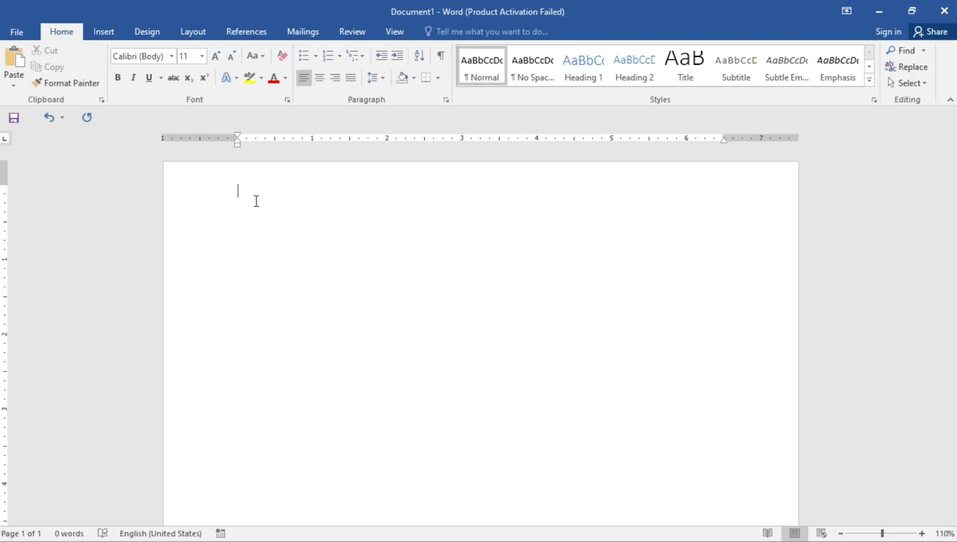
type("Ram")
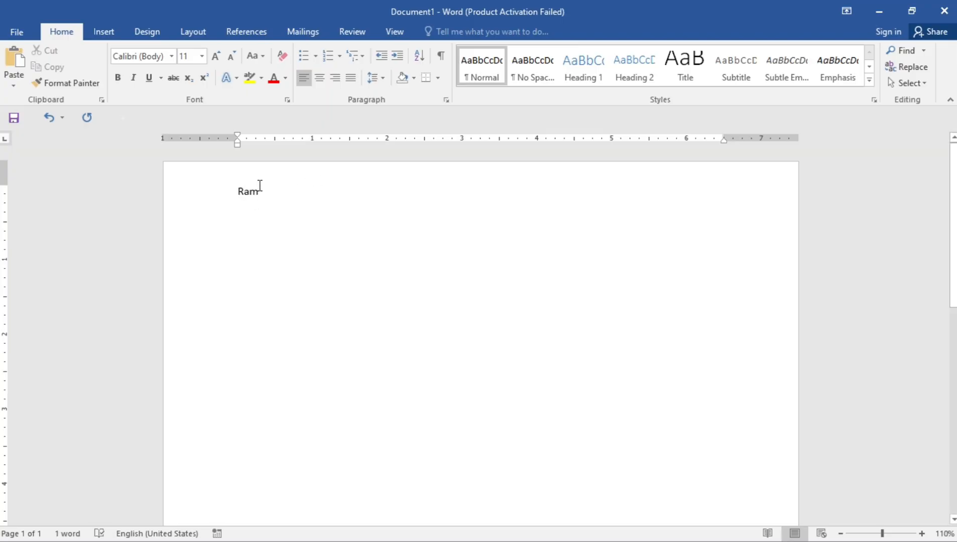
Make the sample name bold, italic and underlined, and apply the orange filled text effect from the first row of presets.
left_click_drag(260, 188, 240, 192)
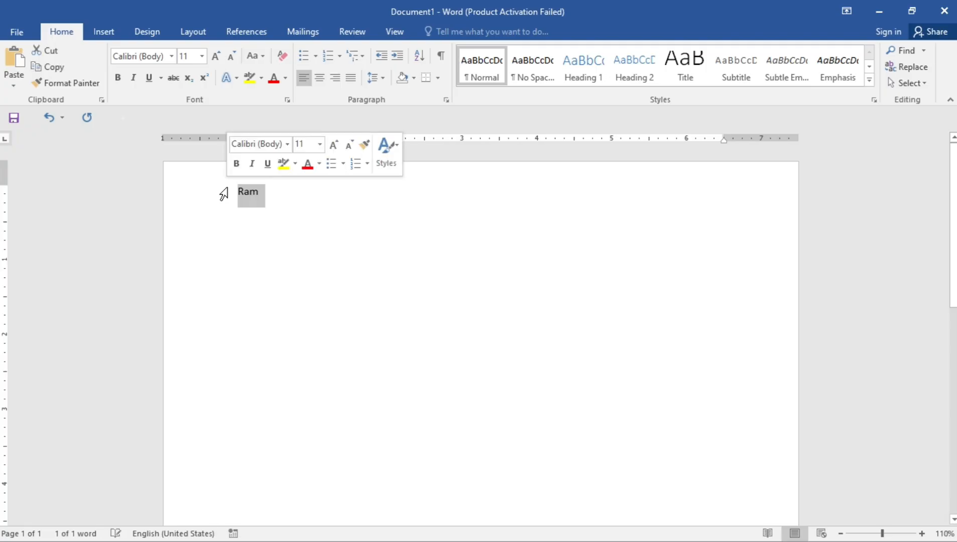
left_click(118, 78)
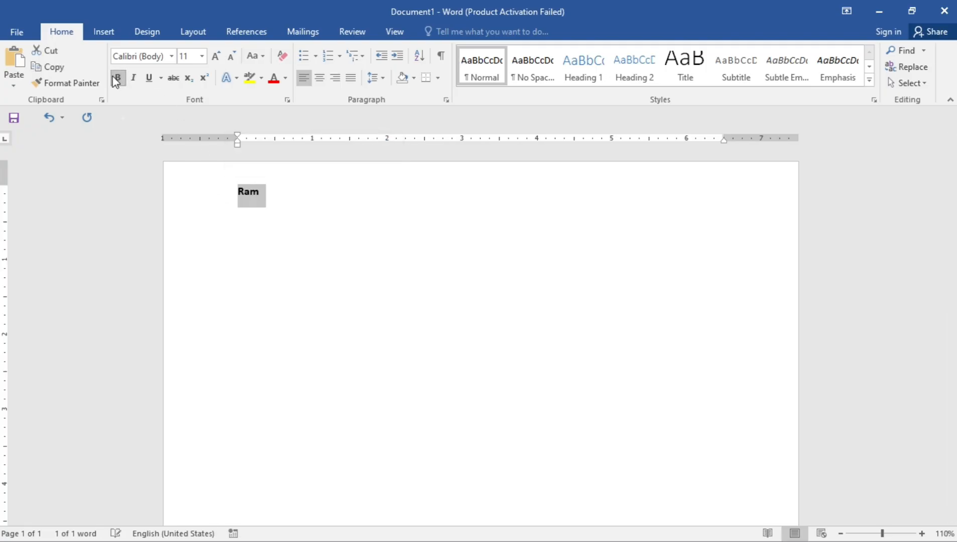
left_click(135, 78)
left_click(151, 79)
left_click(237, 79)
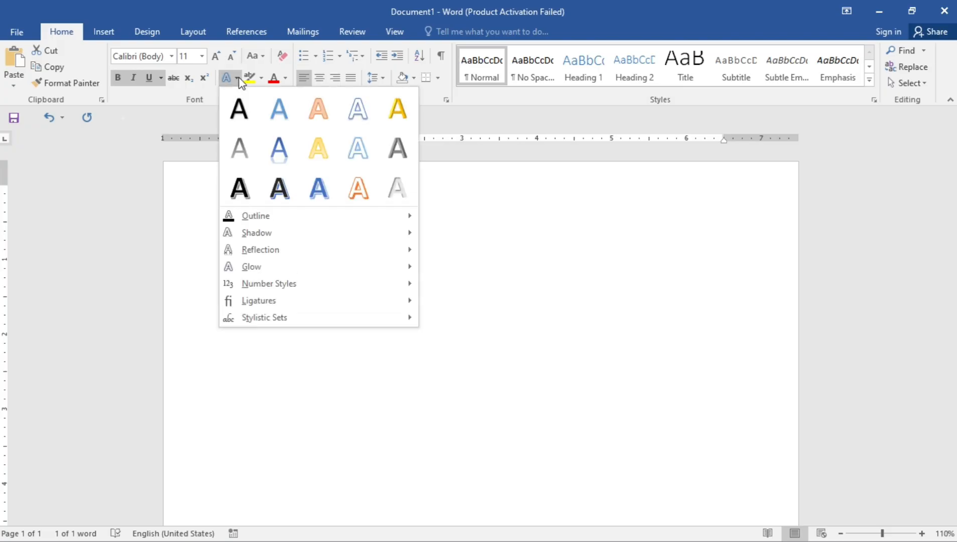
left_click(318, 108)
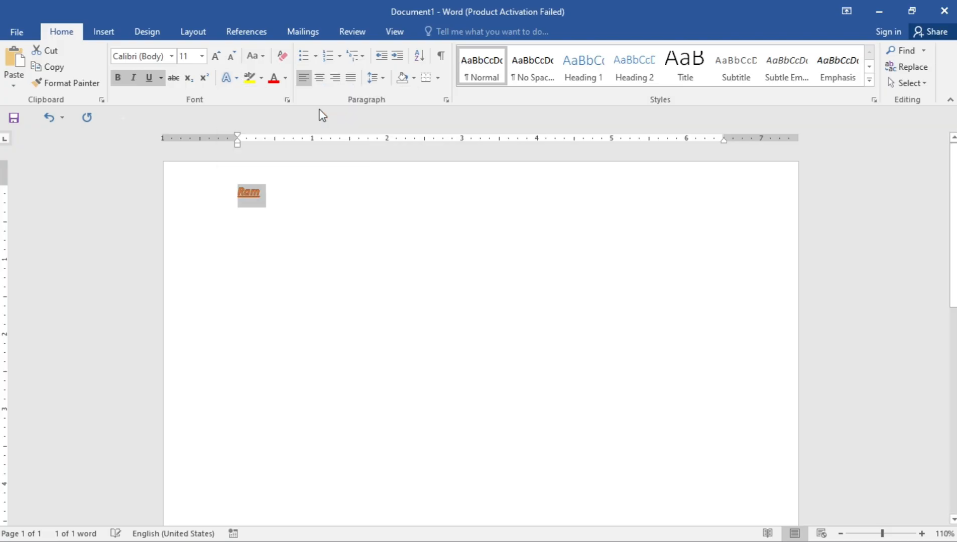
left_click(285, 78)
left_click(253, 146)
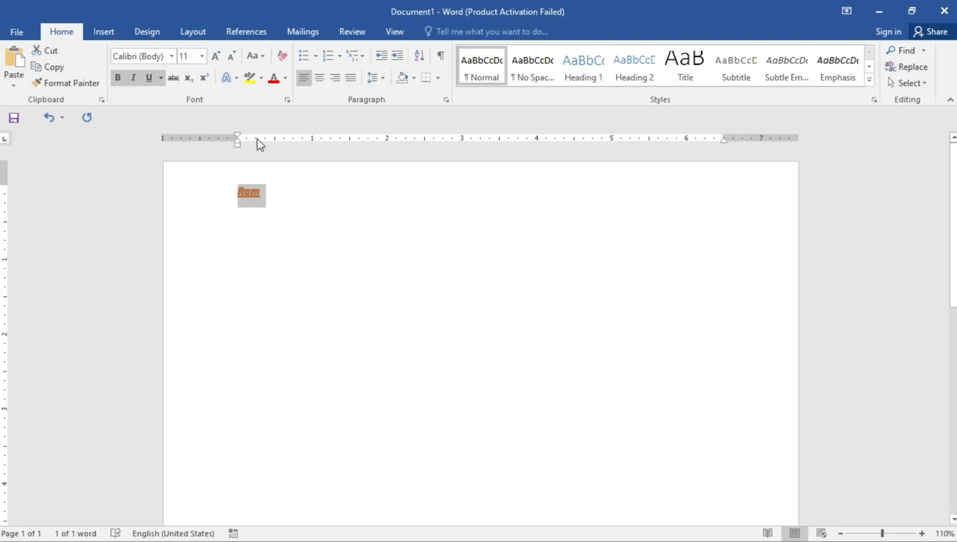
left_click(356, 192)
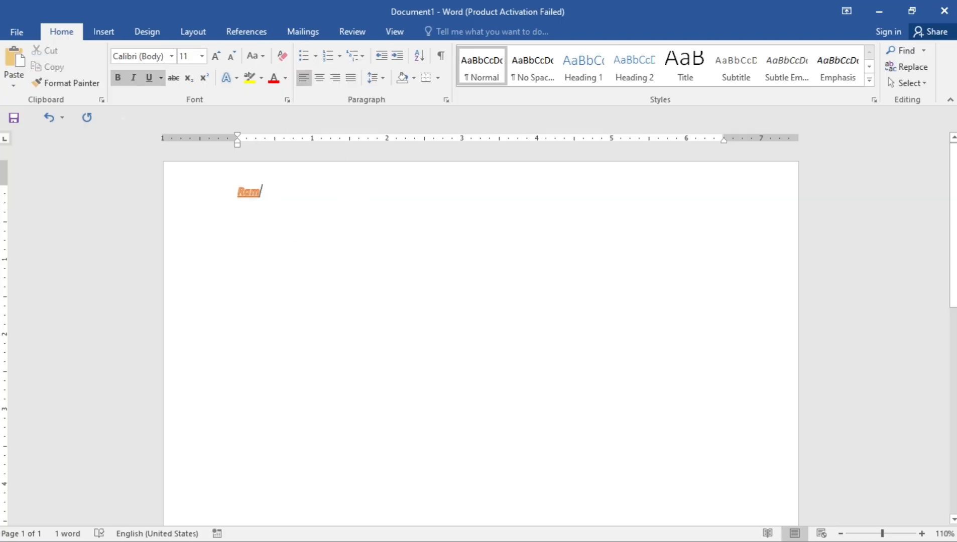
Generate sample paragraphs on a new line below the name with the formula =rand().
key("Return")
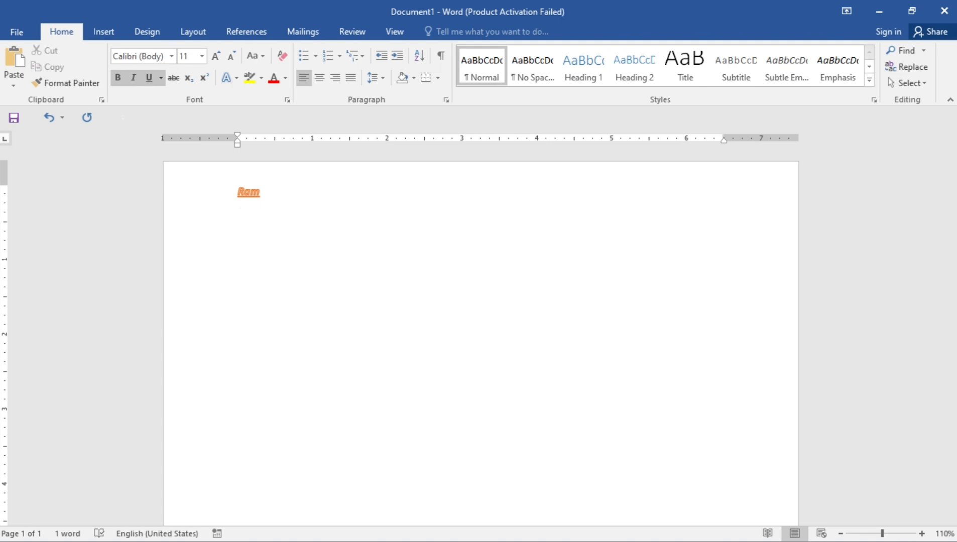
type("Srand")
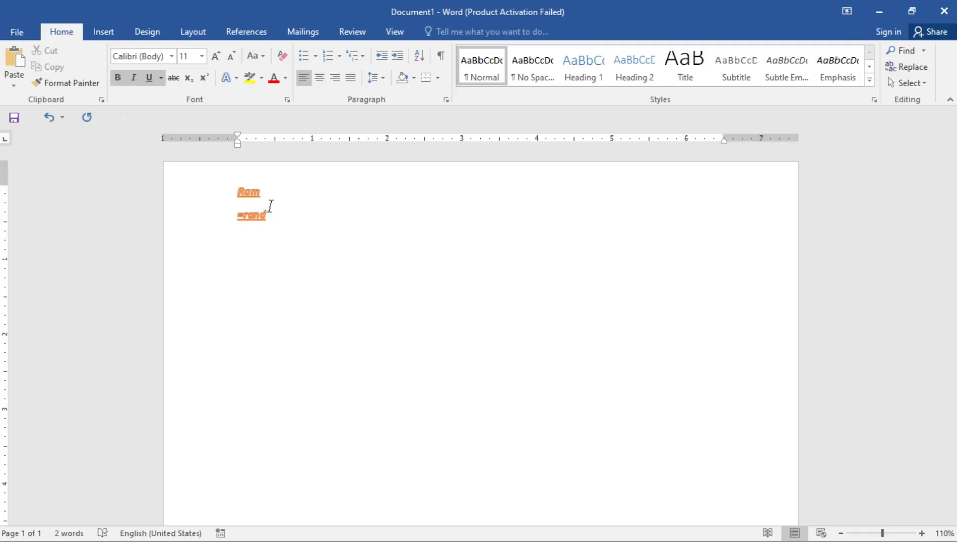
type("()")
key("Return")
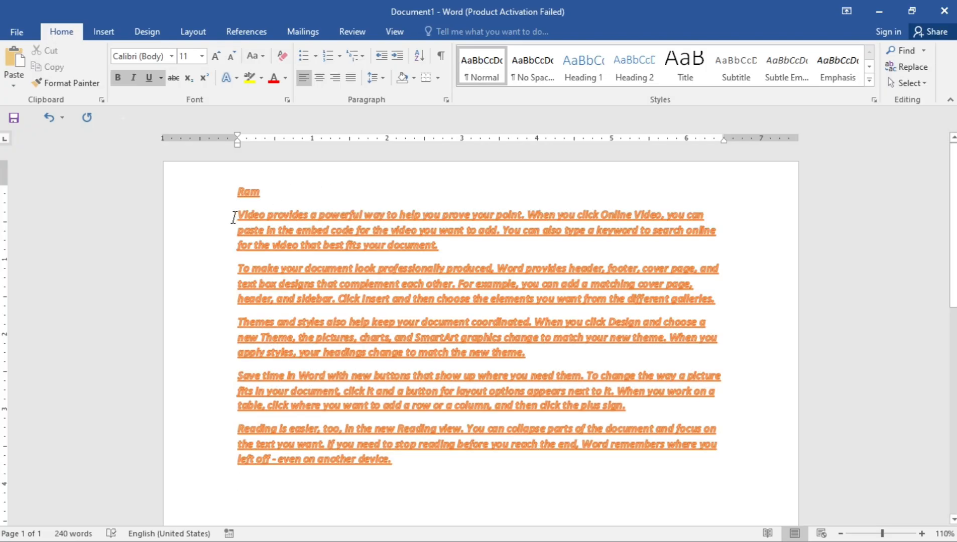
Clear all formatting from the five sample paragraphs below the name.
left_click_drag(234, 217, 399, 460)
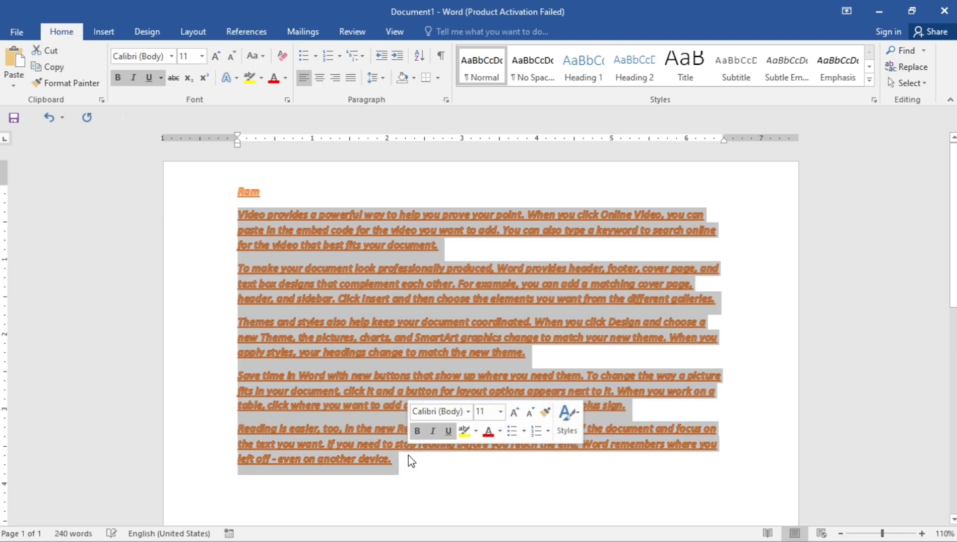
left_click(284, 58)
left_click(440, 304)
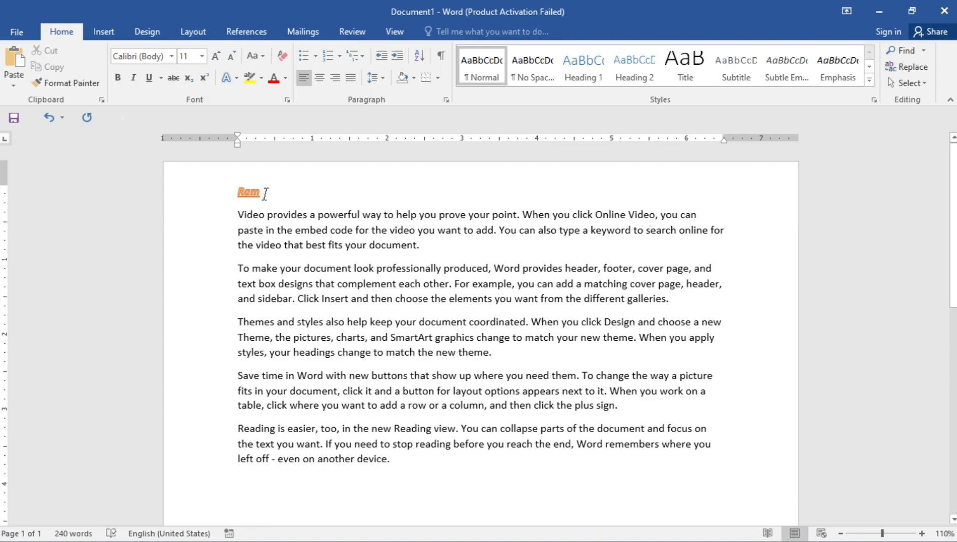
Copy the name's formatting onto the first three sample paragraphs with Format Painter.
left_click_drag(265, 193, 236, 194)
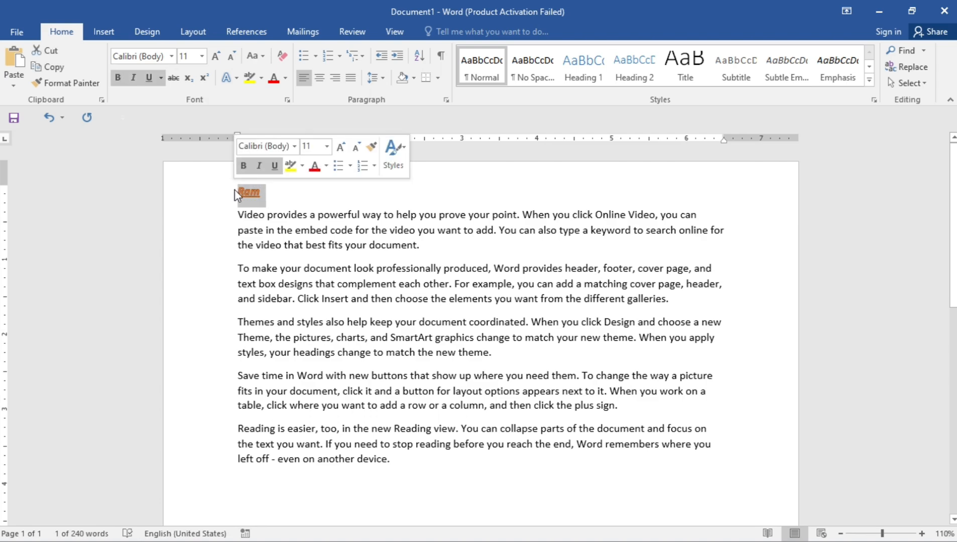
left_click(38, 82)
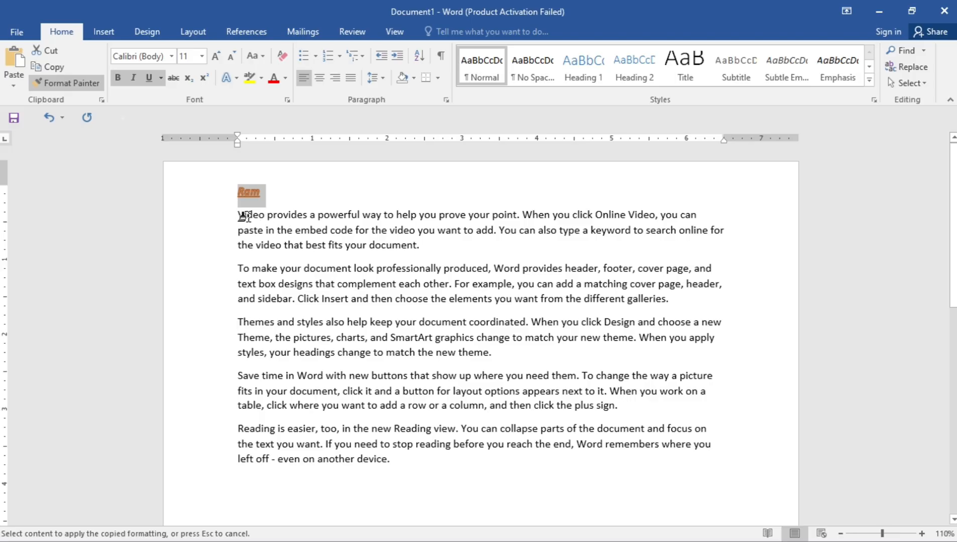
mouse_move(239, 216)
left_mouse_down()
mouse_move(321, 241)
mouse_move(292, 262)
mouse_move(384, 299)
mouse_move(459, 302)
mouse_move(564, 349)
mouse_move(683, 350)
left_mouse_up()
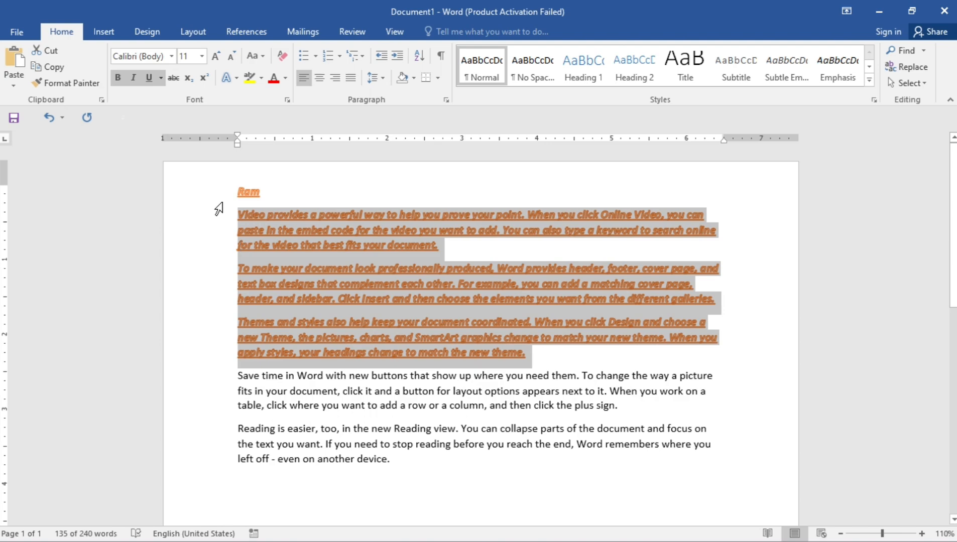
Clear all formatting from the name line and the formatted paragraphs below it, and delete the name from the first line.
left_click_drag(219, 197, 422, 431)
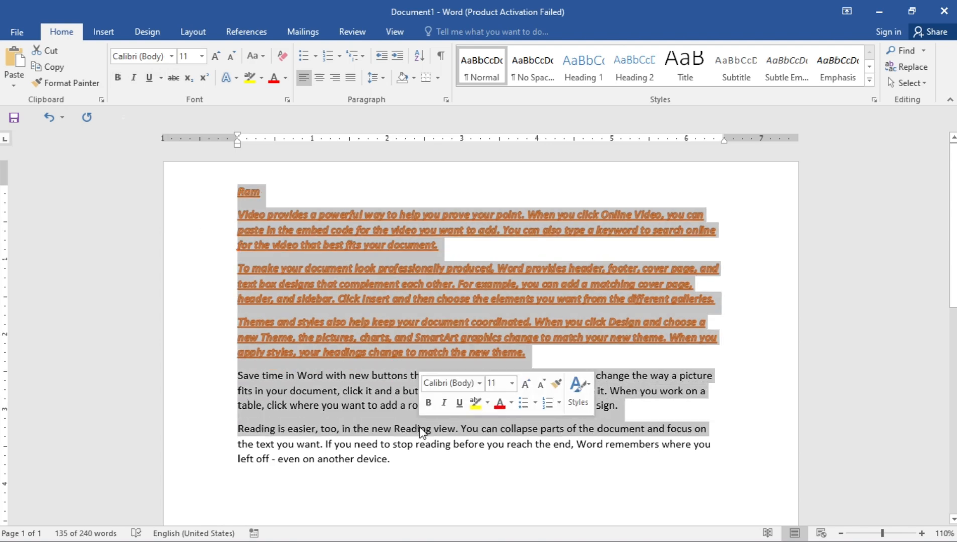
left_click(283, 58)
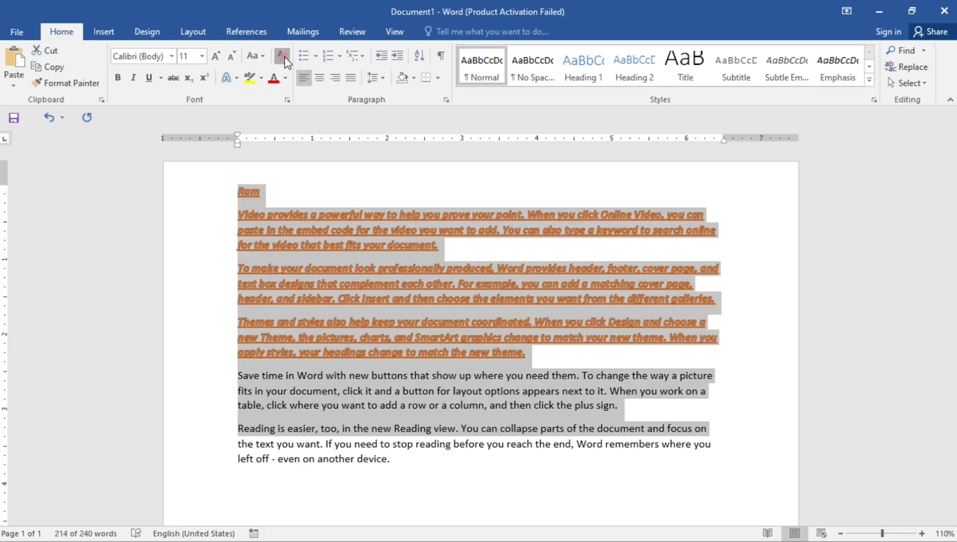
left_click(316, 175)
key("BackSpace")
key("BackSpace")
key("BackSpace")
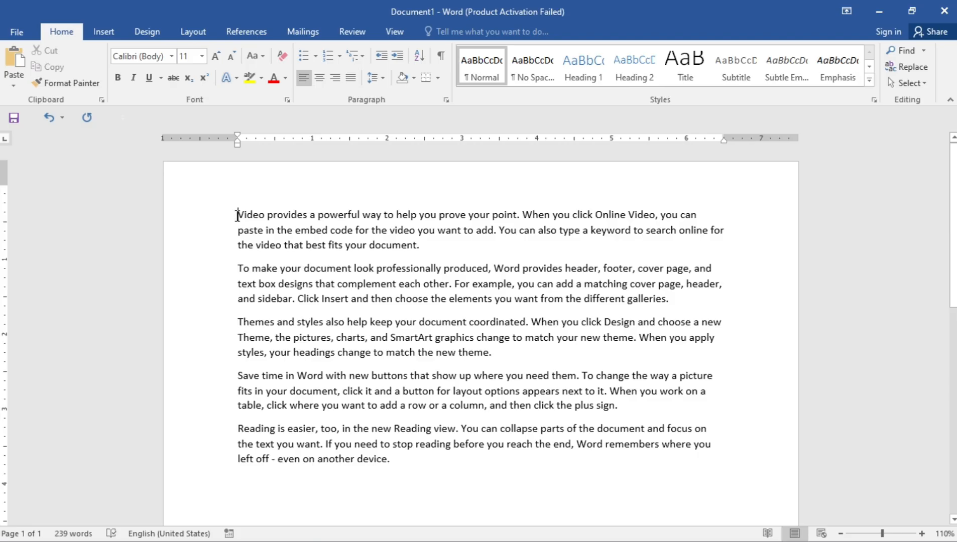
Remove the empty line above the first sample paragraph.
key("BackSpace")
left_click_drag(238, 222, 283, 222)
left_click(234, 193)
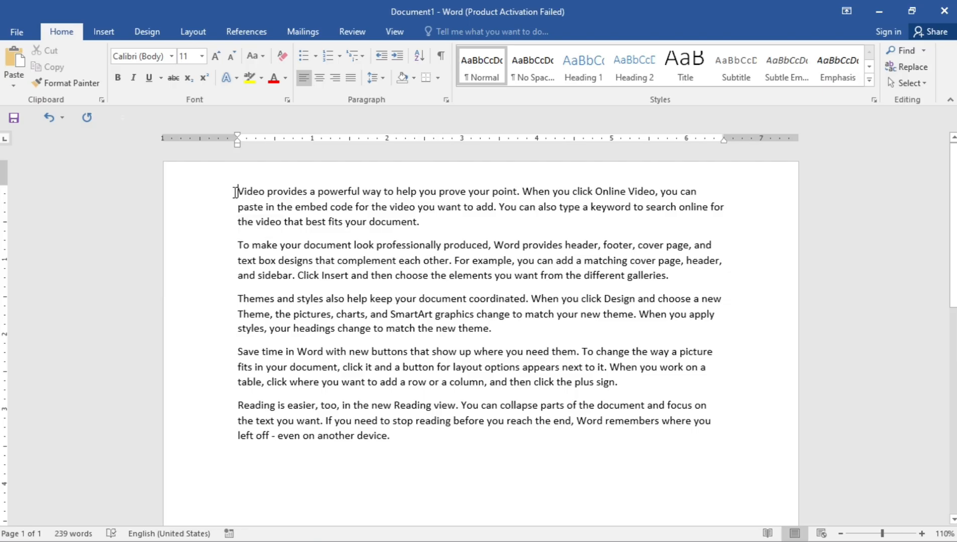
Select all the sample text and look through the available fonts and font sizes.
key("ctrl+a")
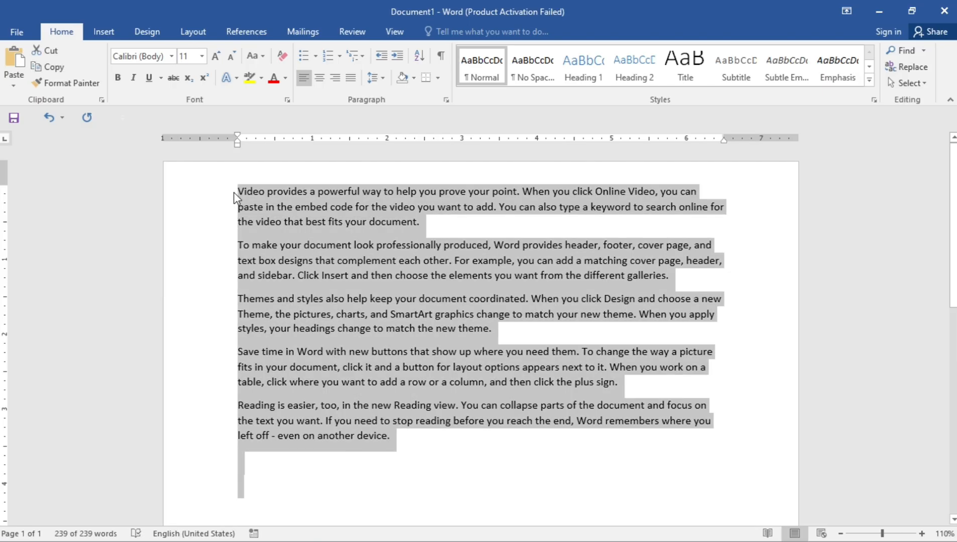
left_click(171, 56)
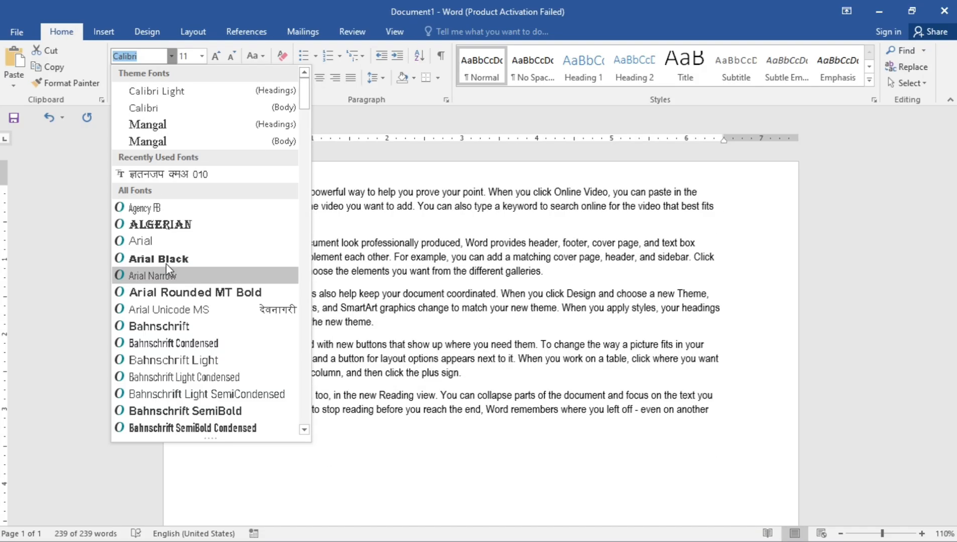
key("Escape")
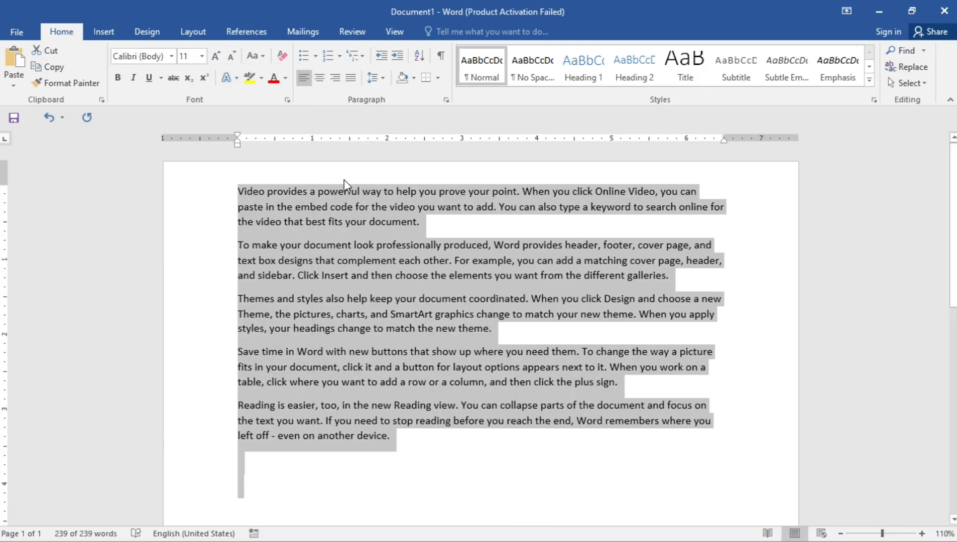
left_click(202, 56)
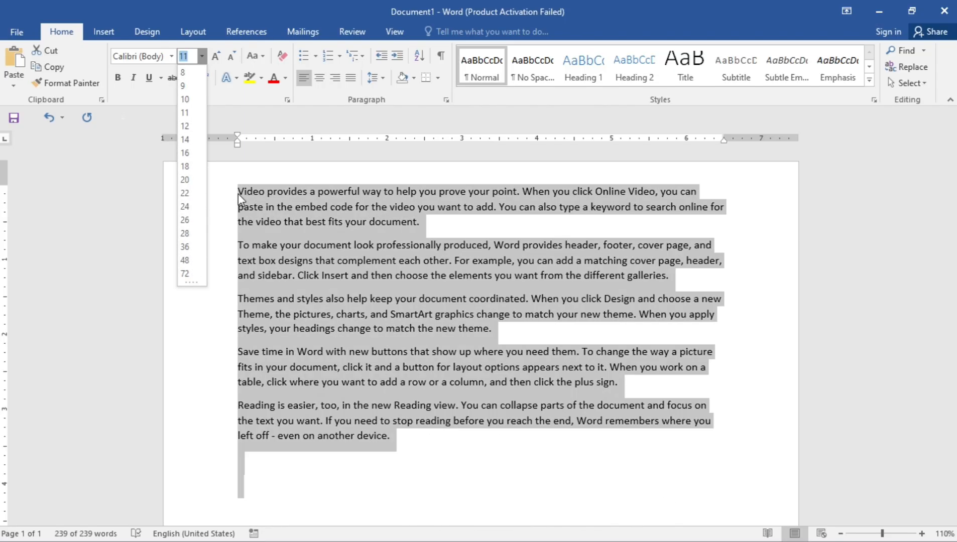
Enlarge the selected text in steps with Increase Font Size, and reduce it in steps to 12 pt.
left_click(216, 57)
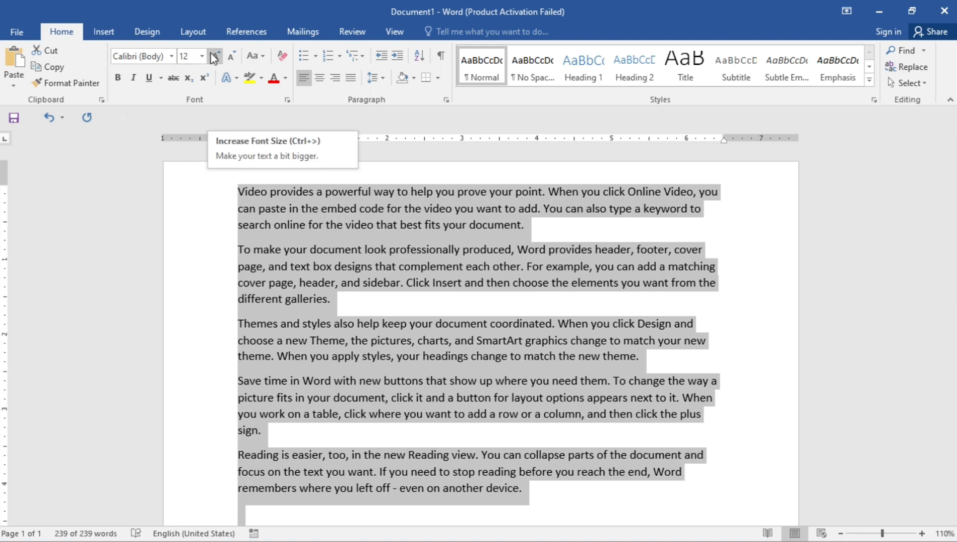
left_click(221, 57)
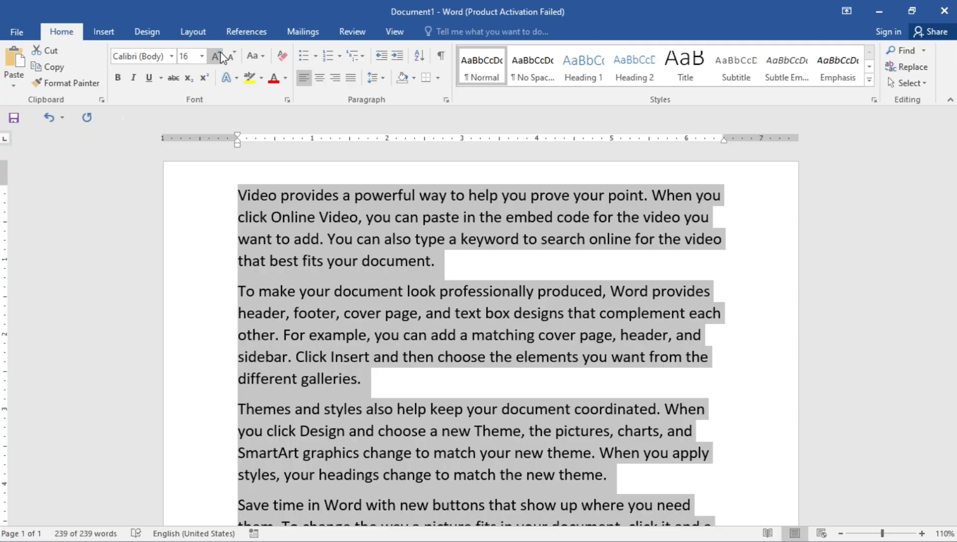
left_click(221, 56)
left_click(233, 56)
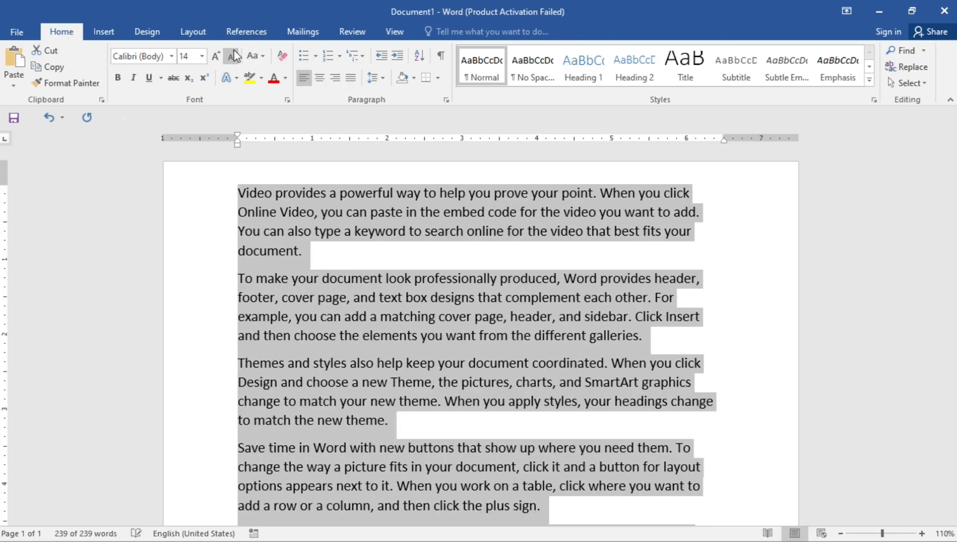
left_click(234, 56)
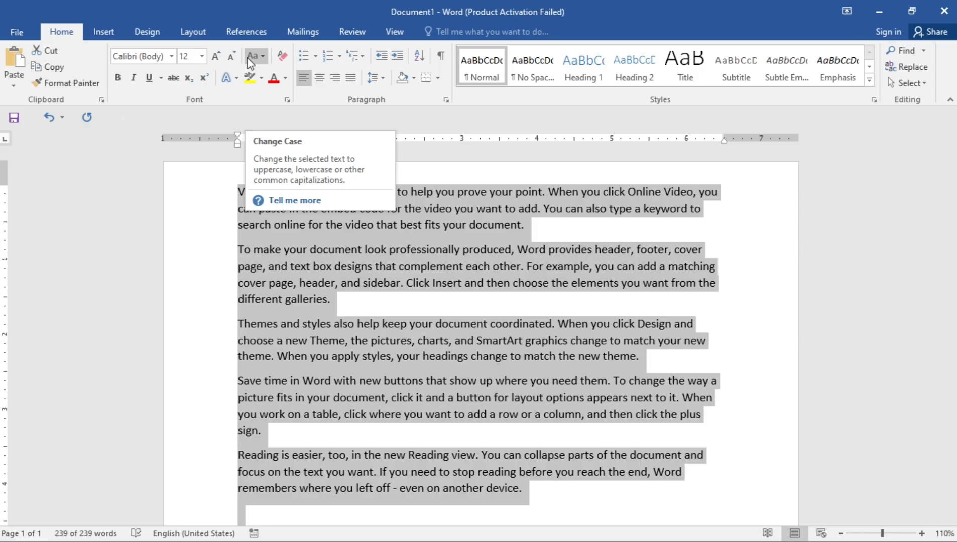
Change the case of the selected text to lowercase and from there to UPPERCASE.
left_click(262, 56)
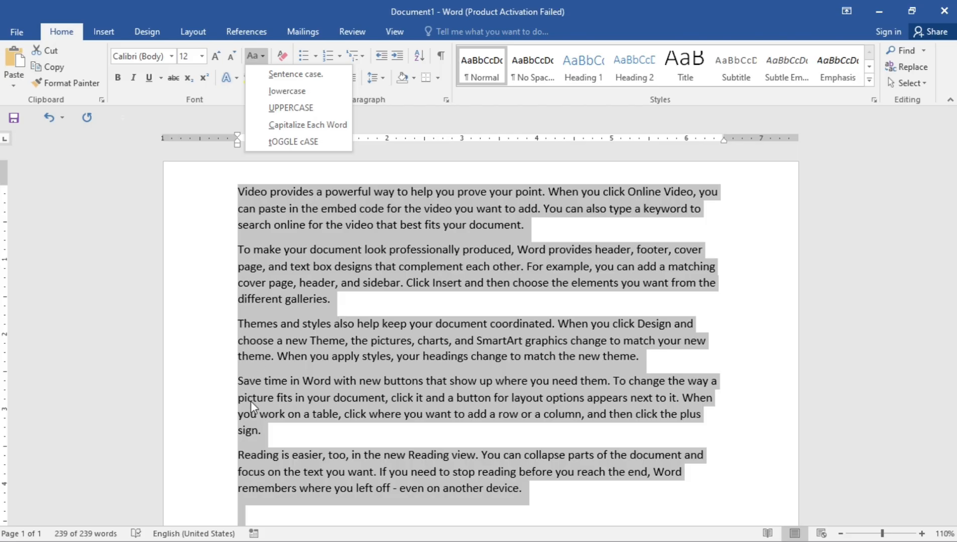
left_click(297, 93)
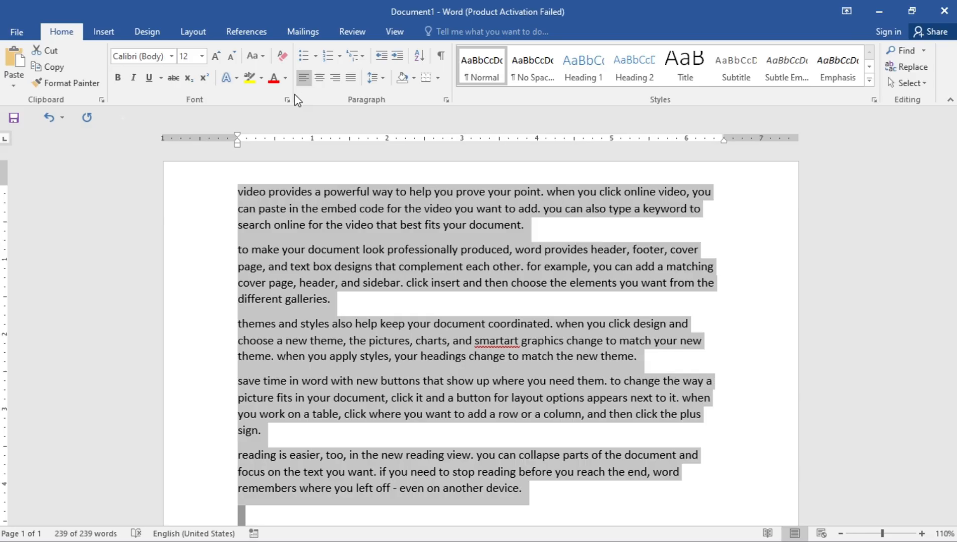
left_click(262, 56)
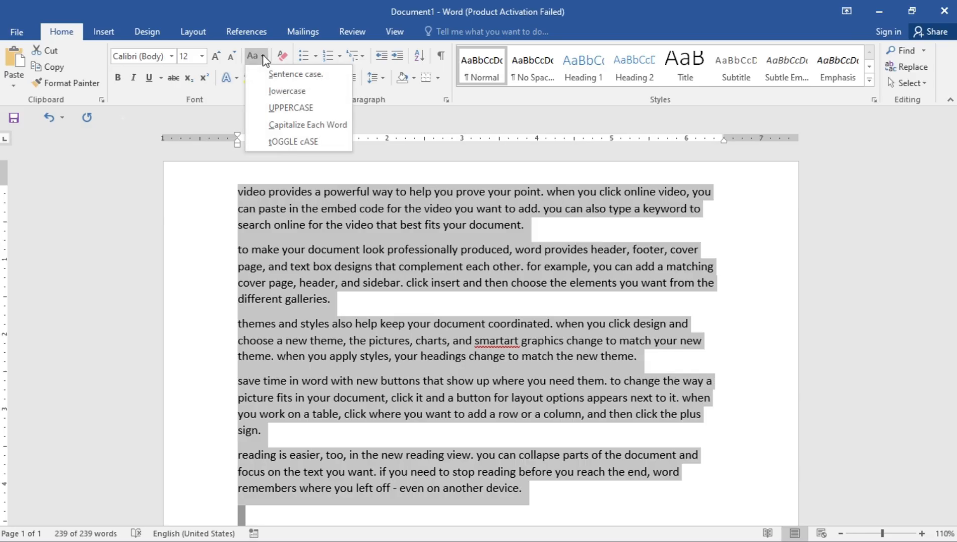
left_click(274, 114)
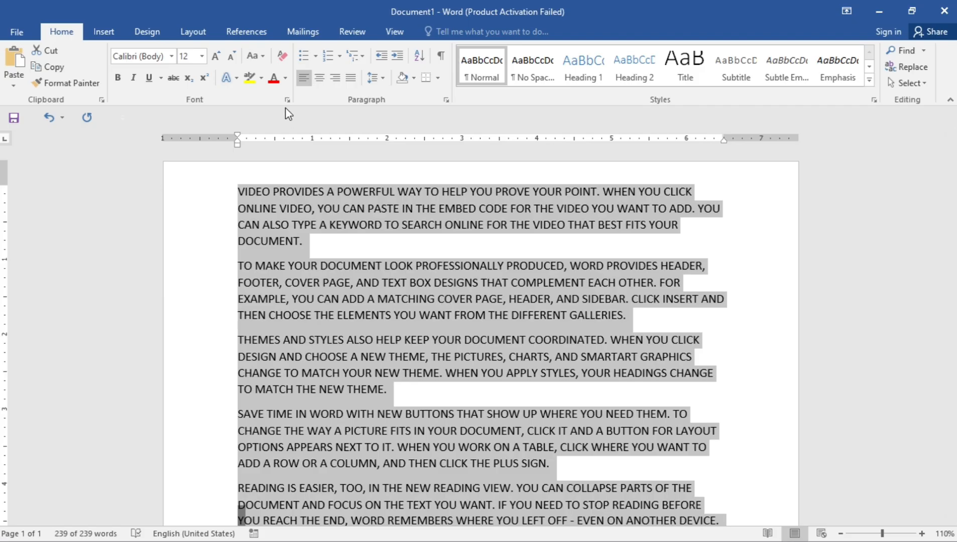
Apply Capitalize Each Word to the selected text, followed by tOGGLE cASE.
left_click(262, 57)
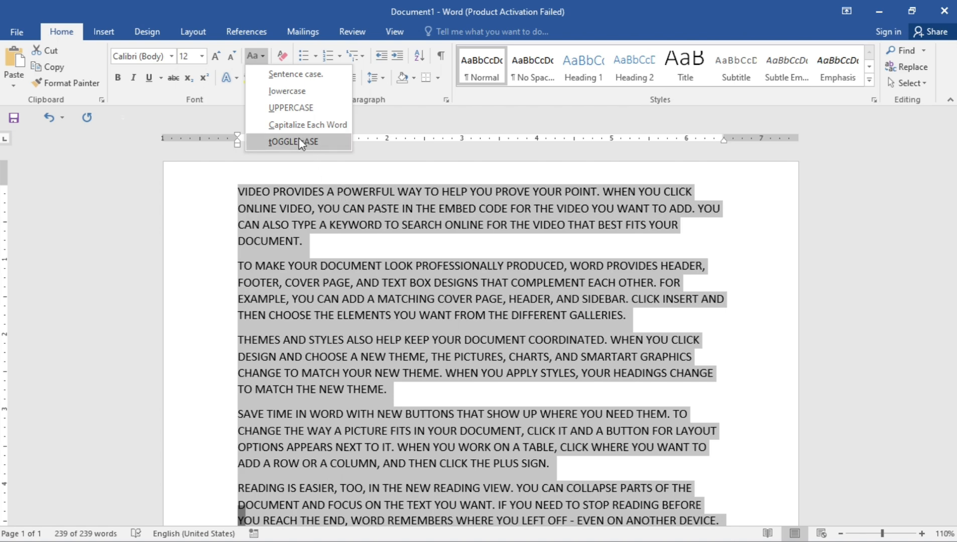
left_click(286, 128)
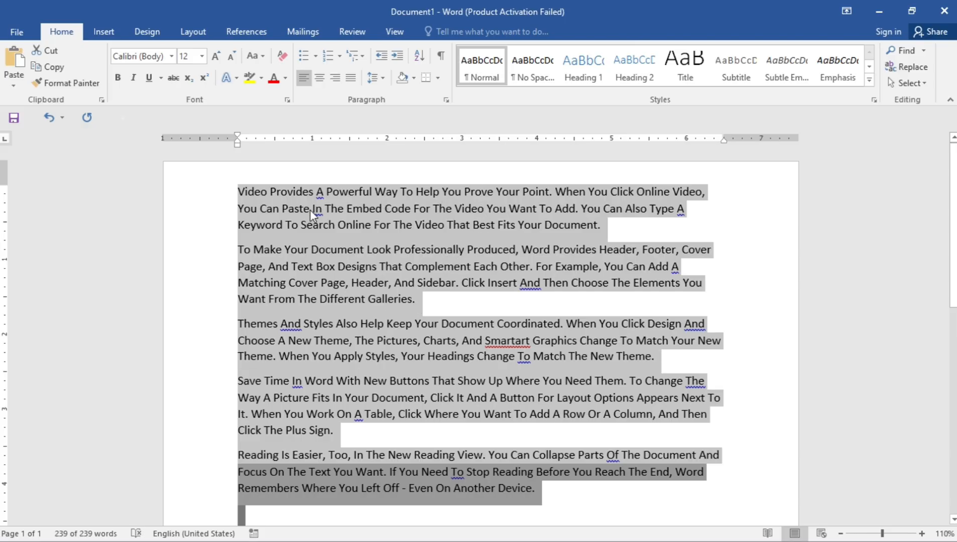
left_click(263, 57)
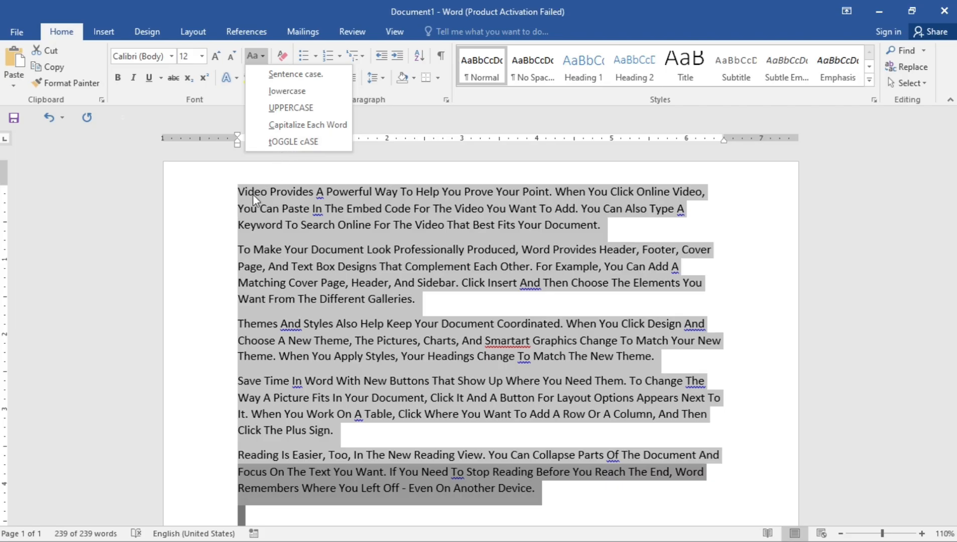
left_click(282, 143)
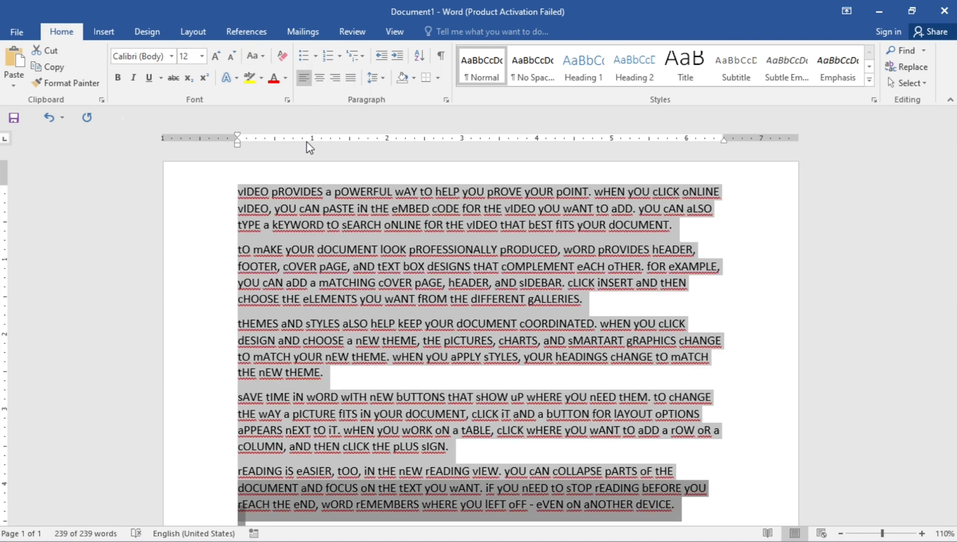
Change the case of all the selected sample text to Sentence case.
left_click(262, 56)
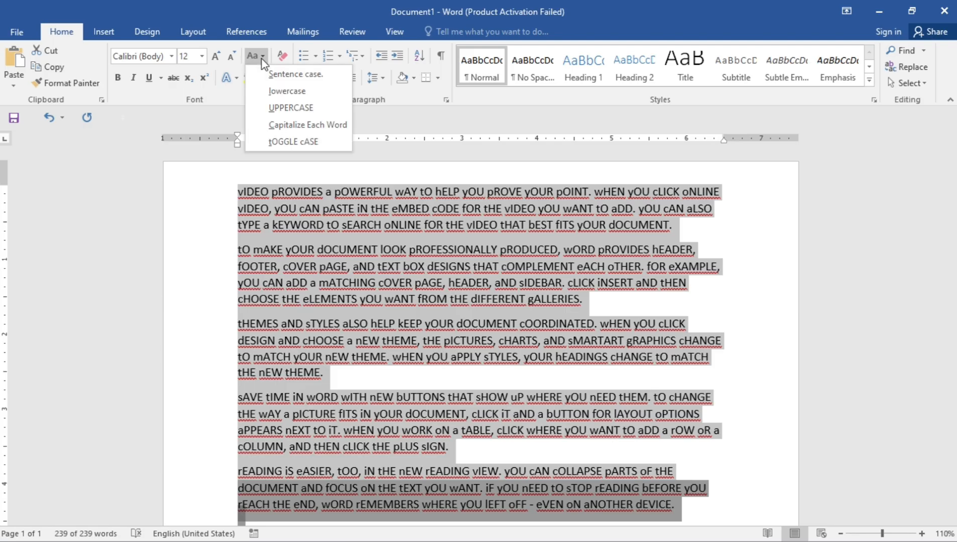
left_click(279, 78)
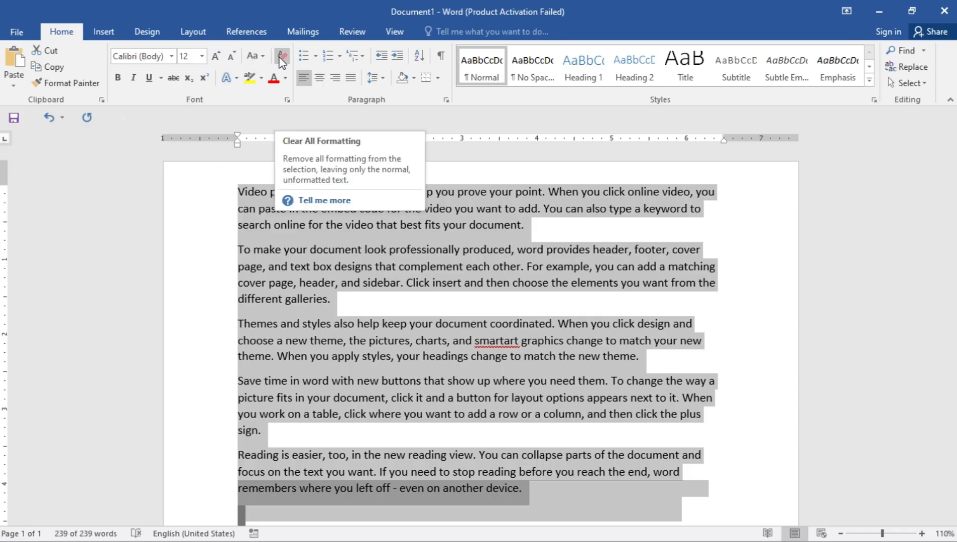
Turn bold on and off for the selected text, and do the same with italic.
left_click(118, 79)
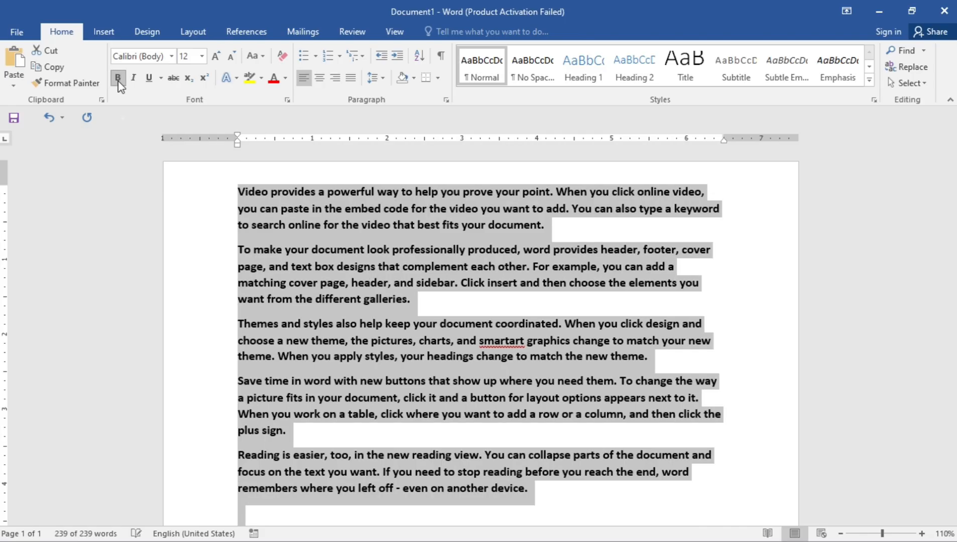
left_click(118, 78)
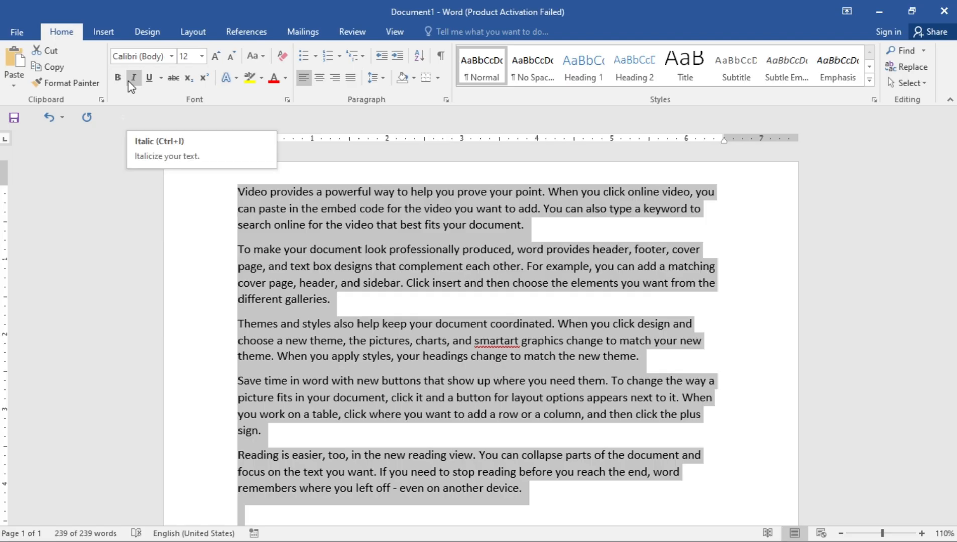
left_click(132, 78)
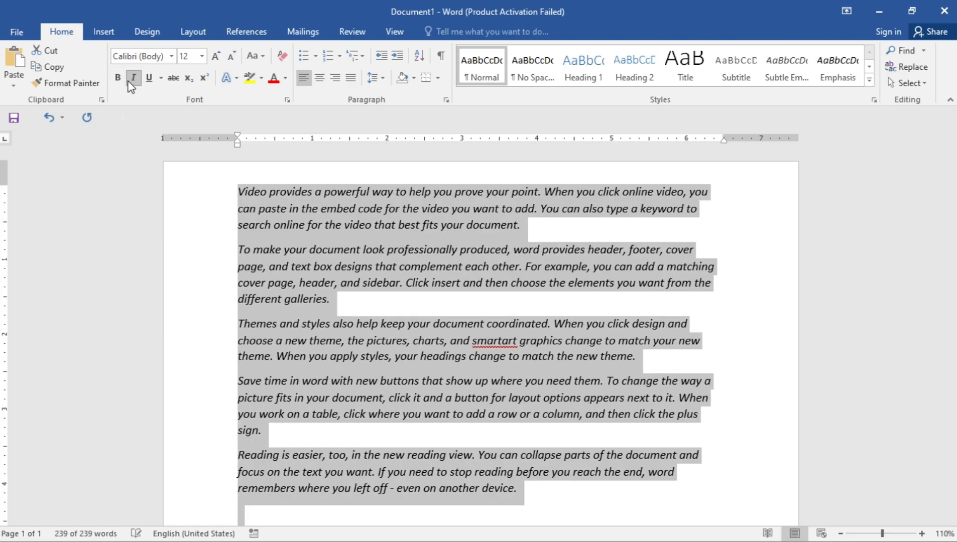
left_click(131, 83)
left_click(131, 83)
left_click(132, 83)
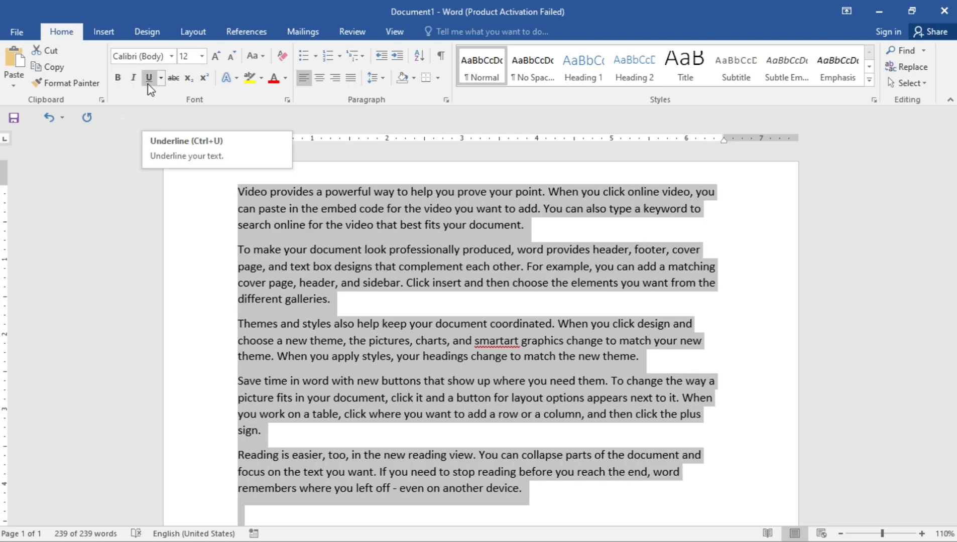
Underline all the selected sample text and remove the underline again.
left_click(149, 86)
left_click(149, 86)
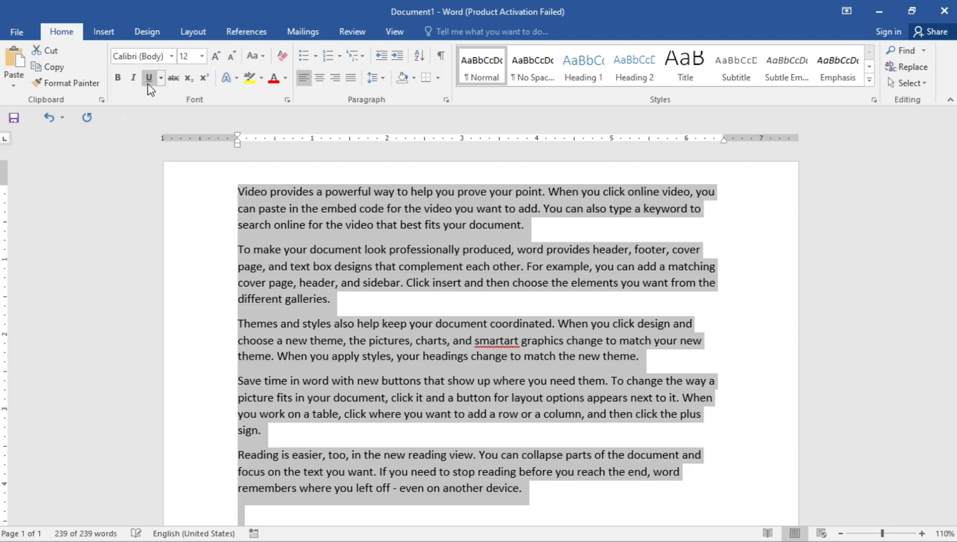
left_click(149, 86)
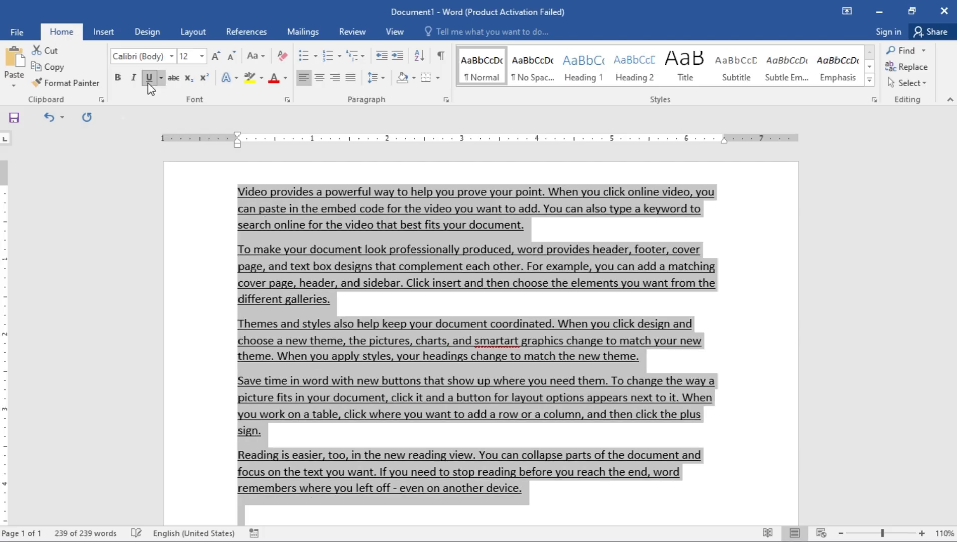
left_click(149, 84)
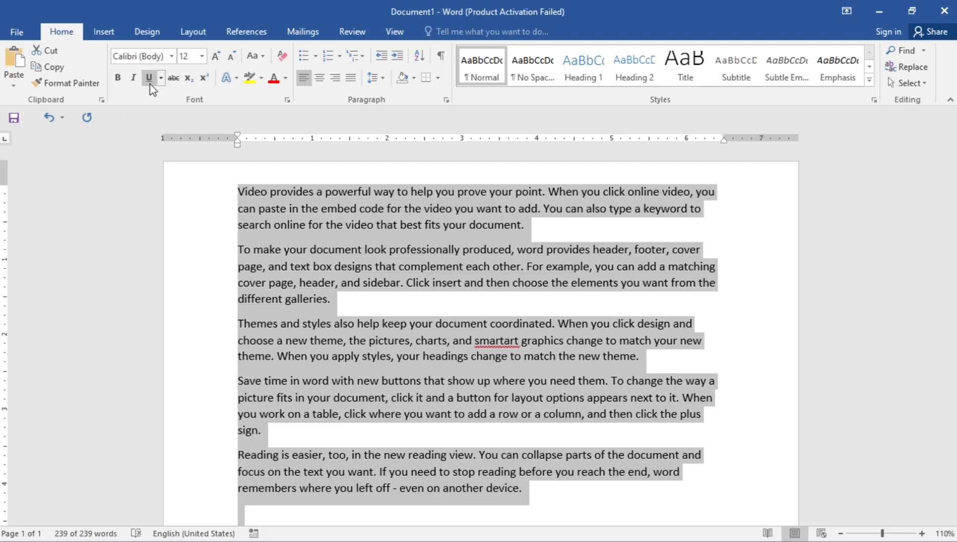
Preview the underline styles and underline colors on the selected text without applying any.
left_click(160, 79)
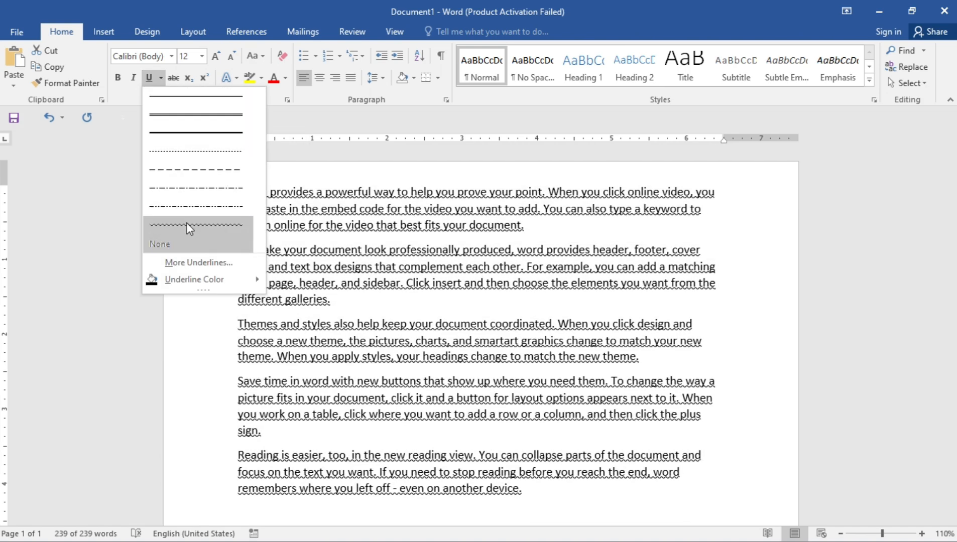
mouse_move(183, 280)
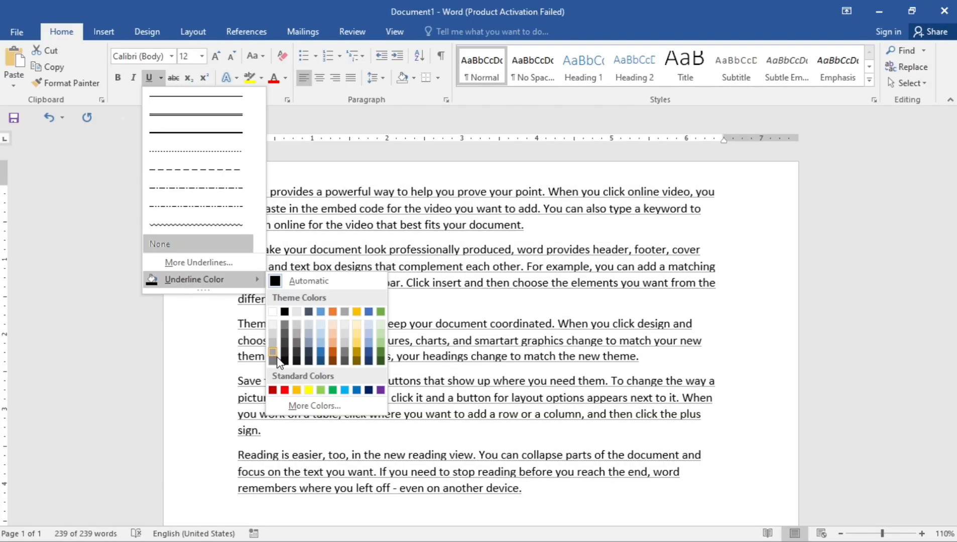
left_click(119, 329)
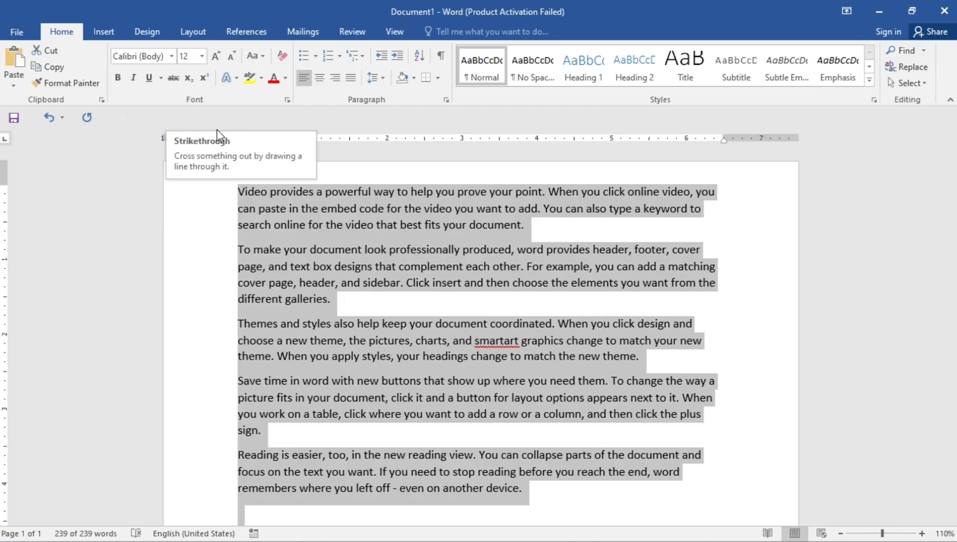
Apply strikethrough to the words "Video provides" in the first paragraph and remove it again.
left_click(303, 192)
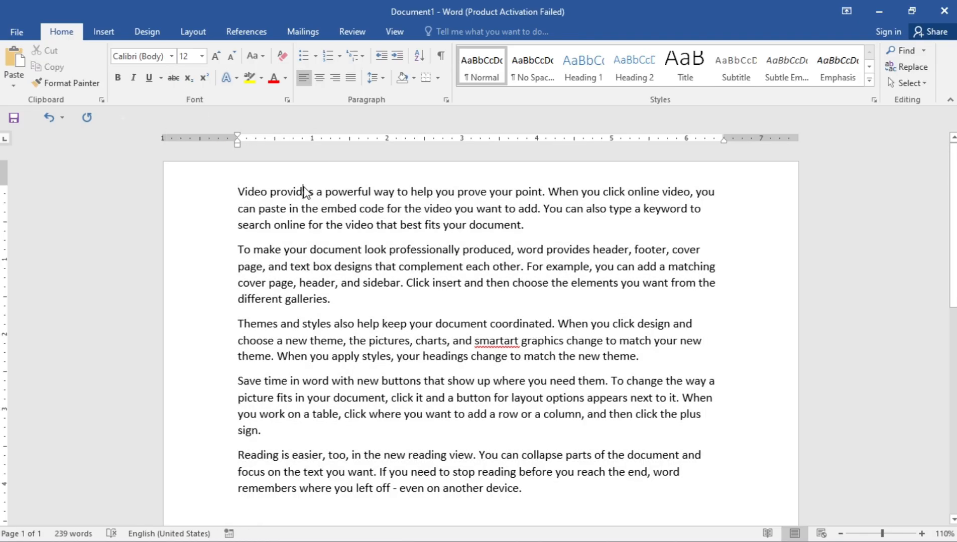
left_click_drag(318, 192, 249, 188)
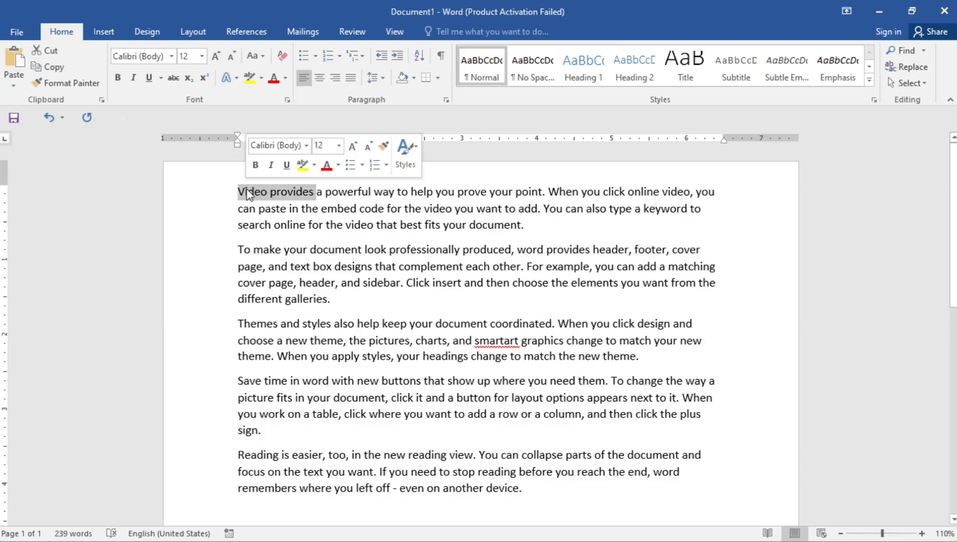
left_click(172, 79)
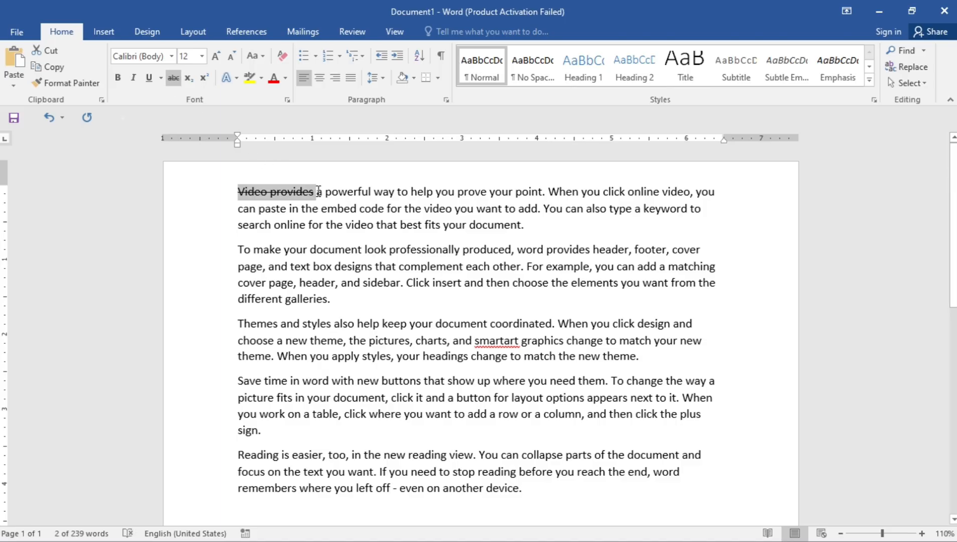
left_click_drag(317, 191, 234, 188)
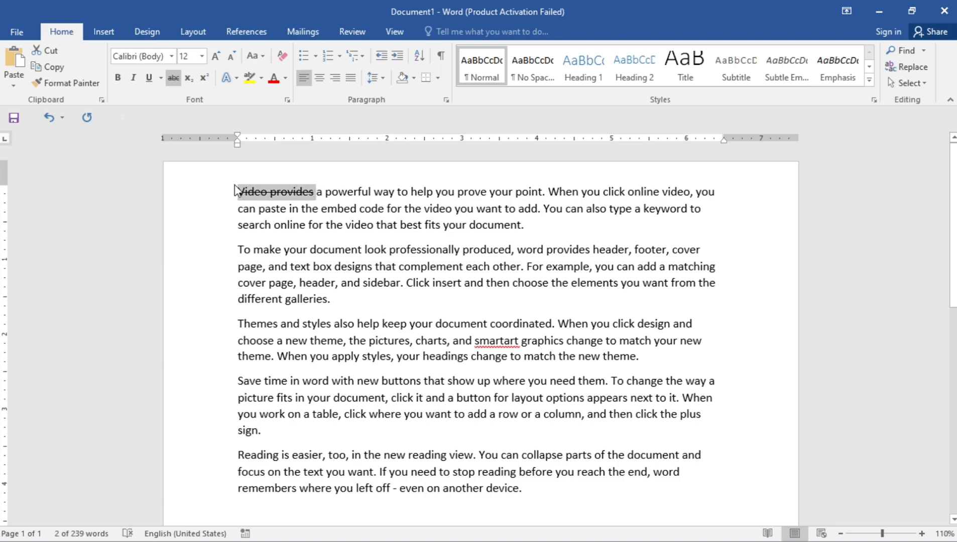
left_click(173, 78)
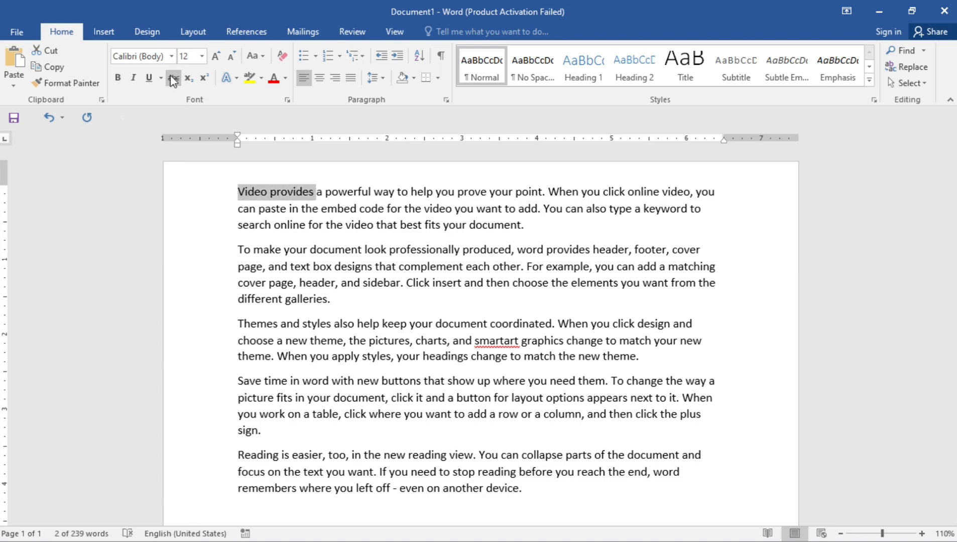
left_click(321, 226)
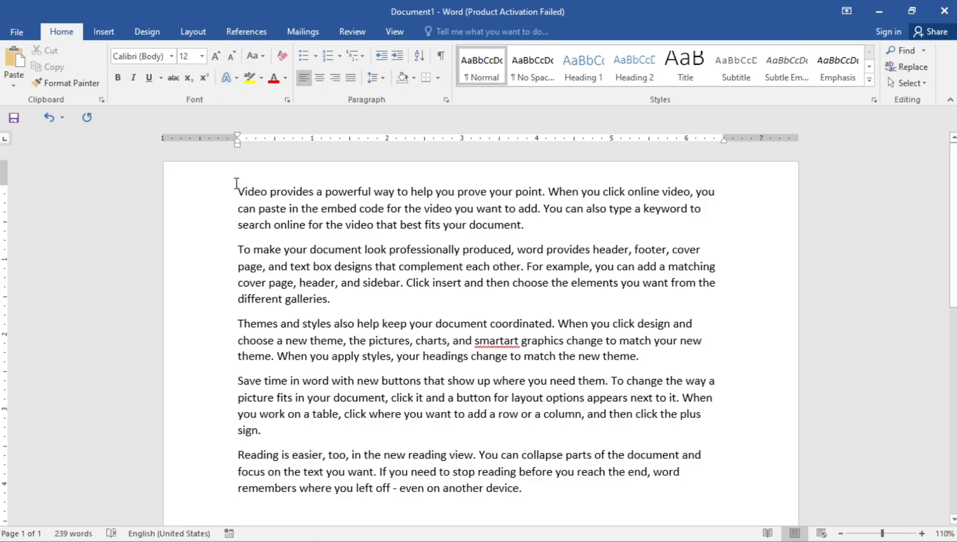
Delete all the sample text from the document and enter H2o on the empty page.
key("ctrl+a")
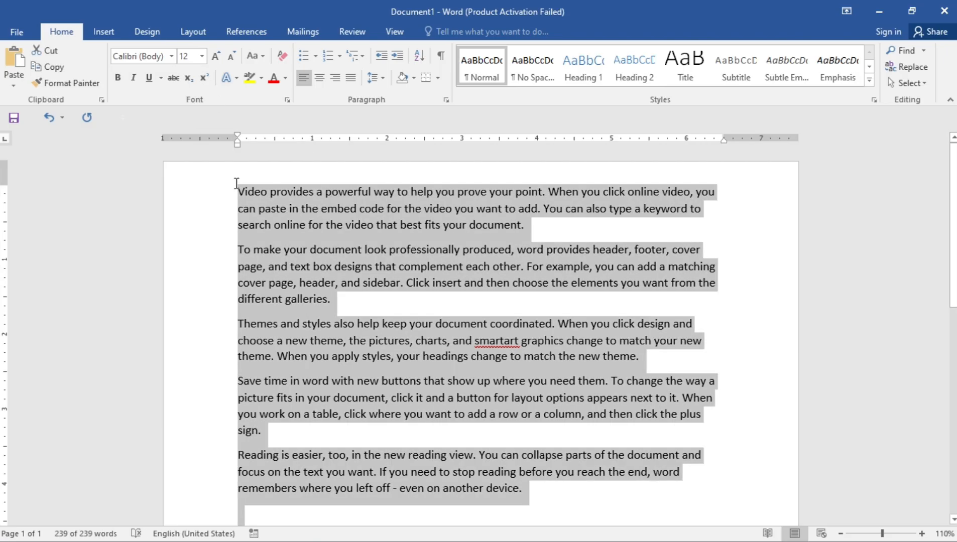
key("Delete")
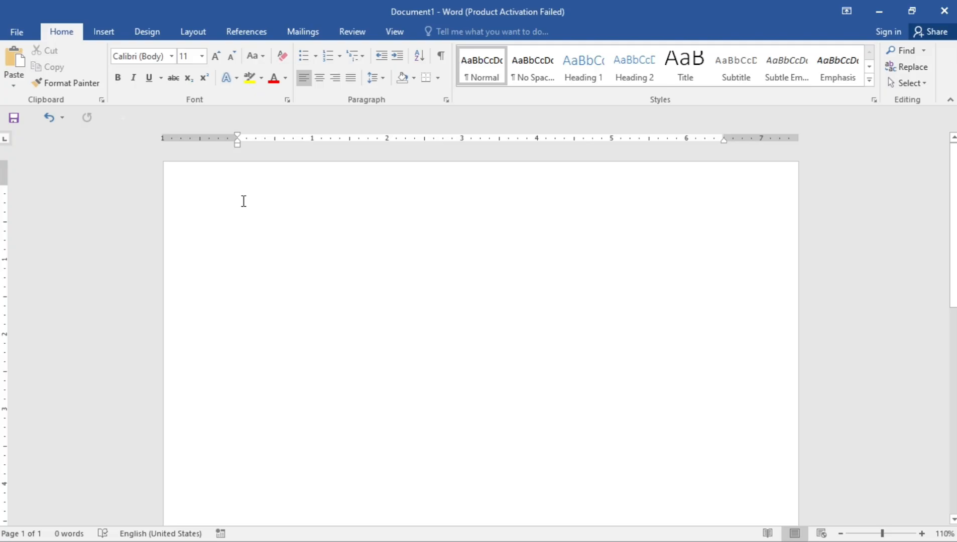
type("H")
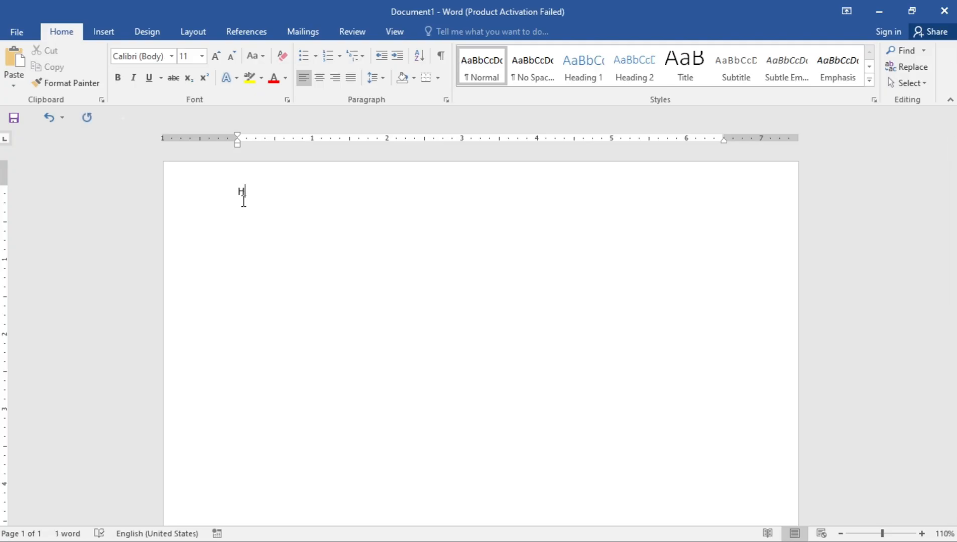
type("2)")
key("BackSpace")
Format the 2 in H2o as subscript and switch it to superscript.
left_click(251, 195)
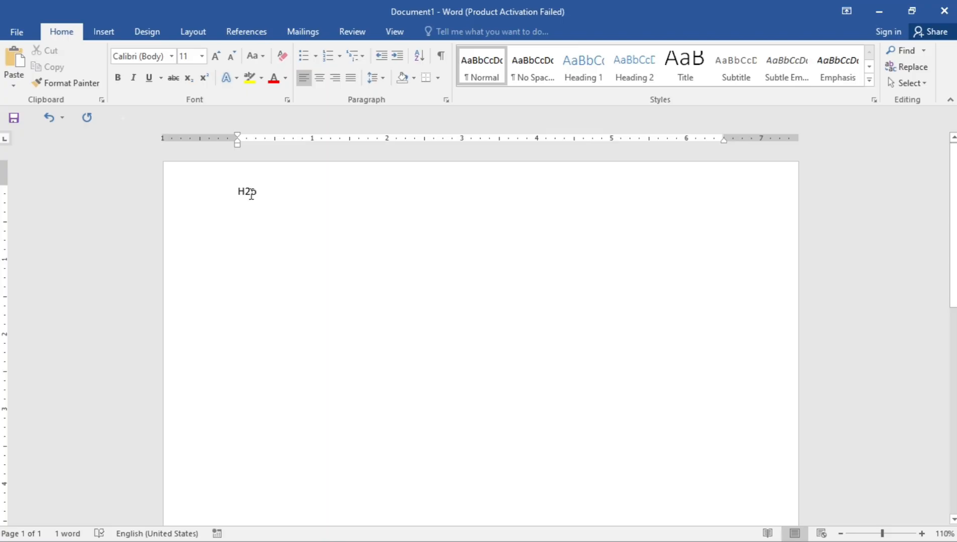
left_click_drag(251, 194, 245, 194)
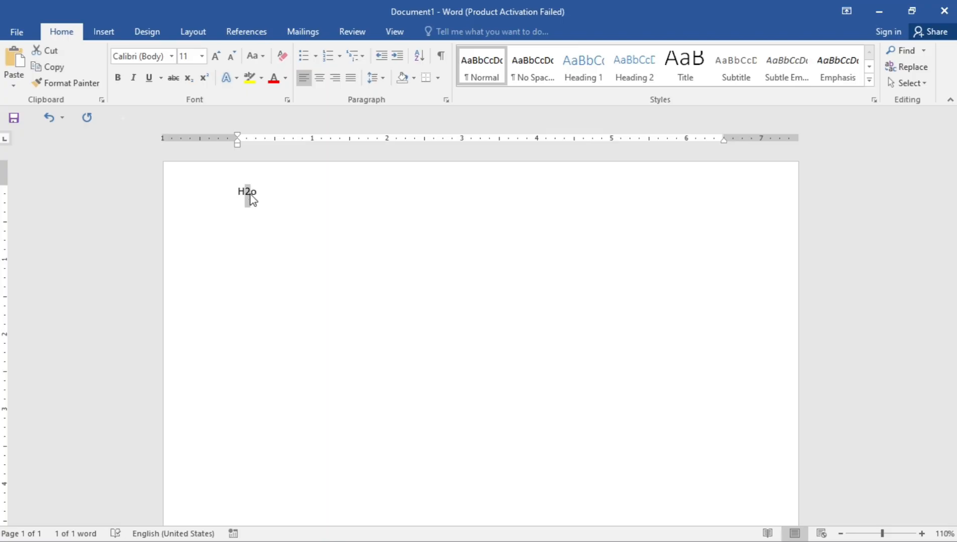
left_click(188, 79)
left_click(204, 78)
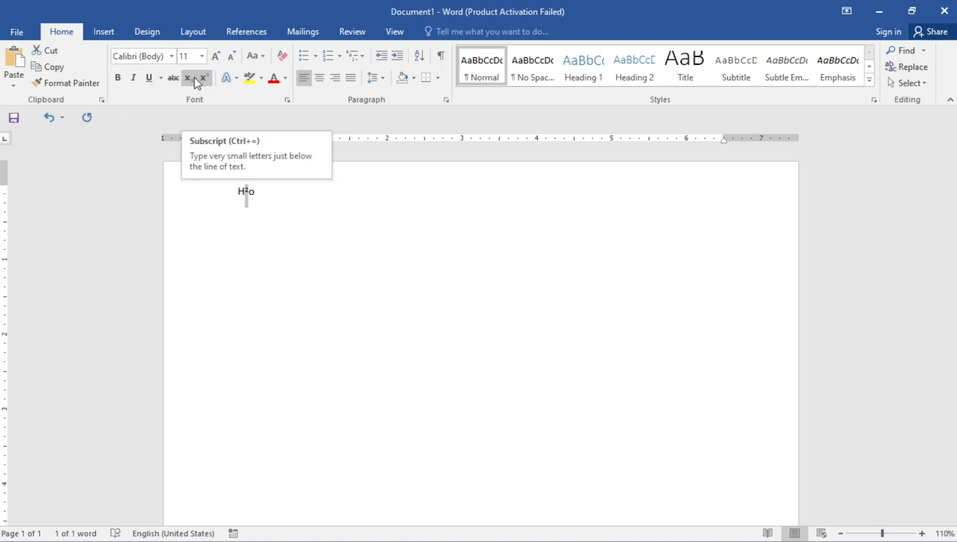
Replace the H2o text with a short first name as sample text.
left_click(255, 196)
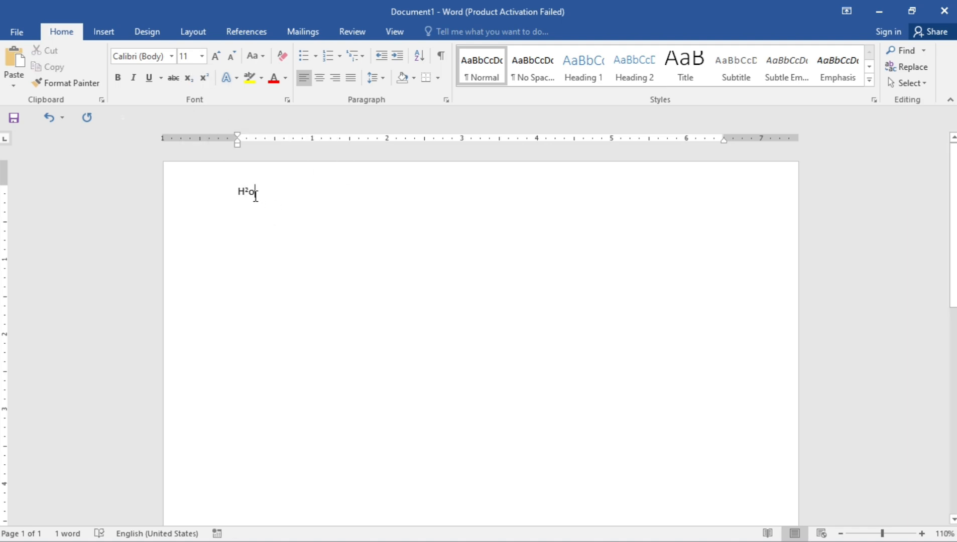
left_click_drag(255, 197, 232, 193)
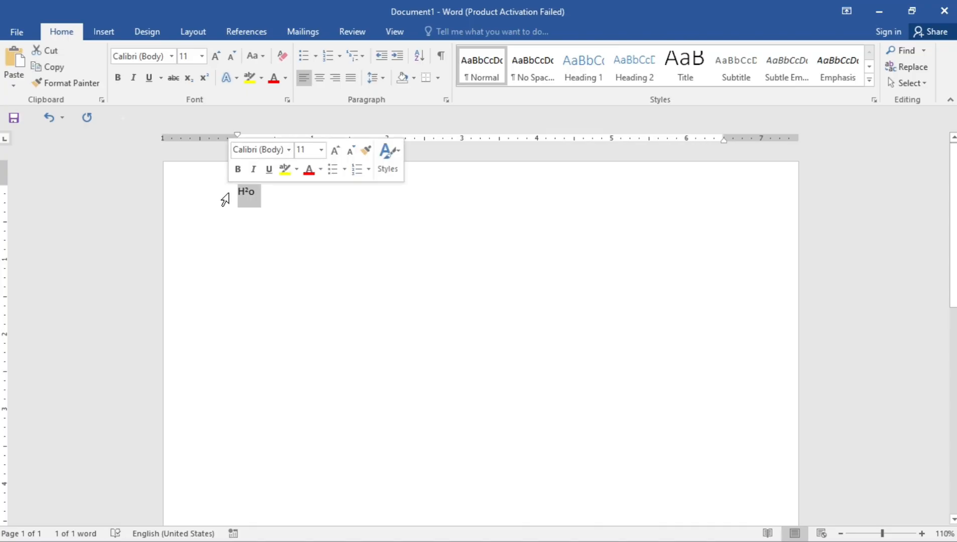
key("BackSpace")
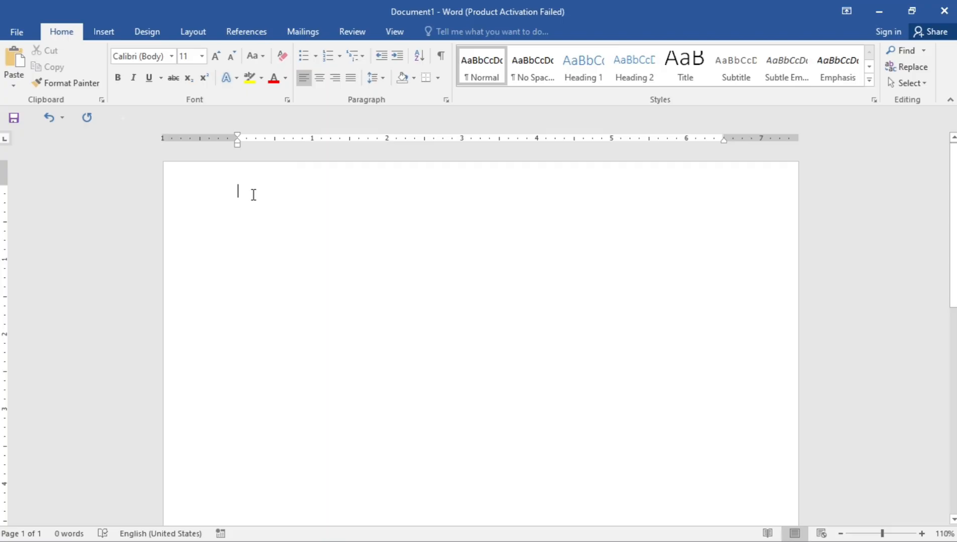
type("Ra")
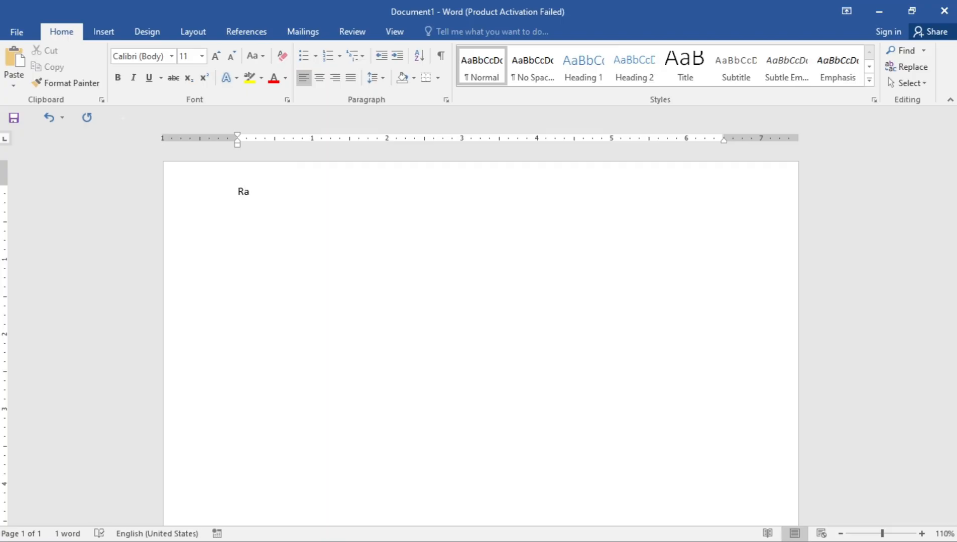
type("m")
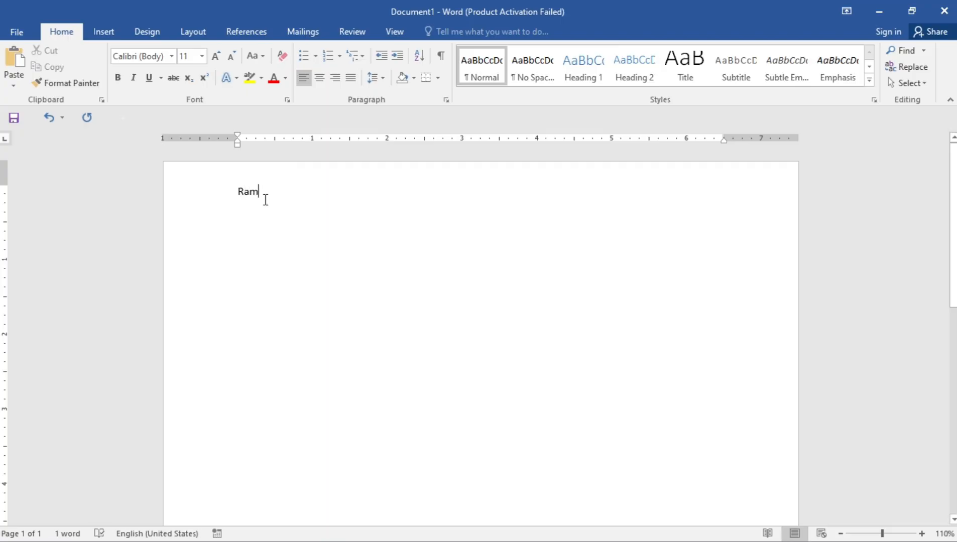
Enlarge the sample name stepwise to a font size of 26.
left_click_drag(268, 199, 235, 201)
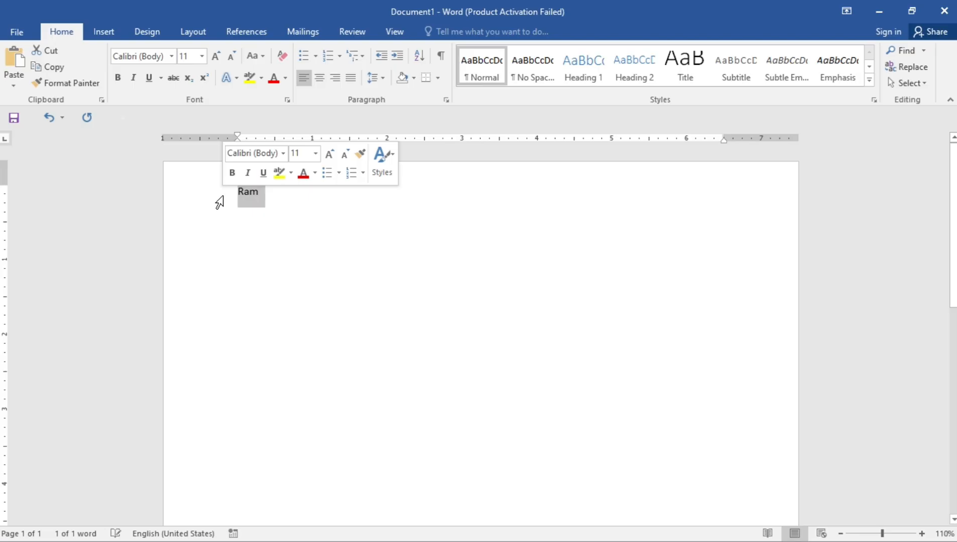
left_click(218, 56)
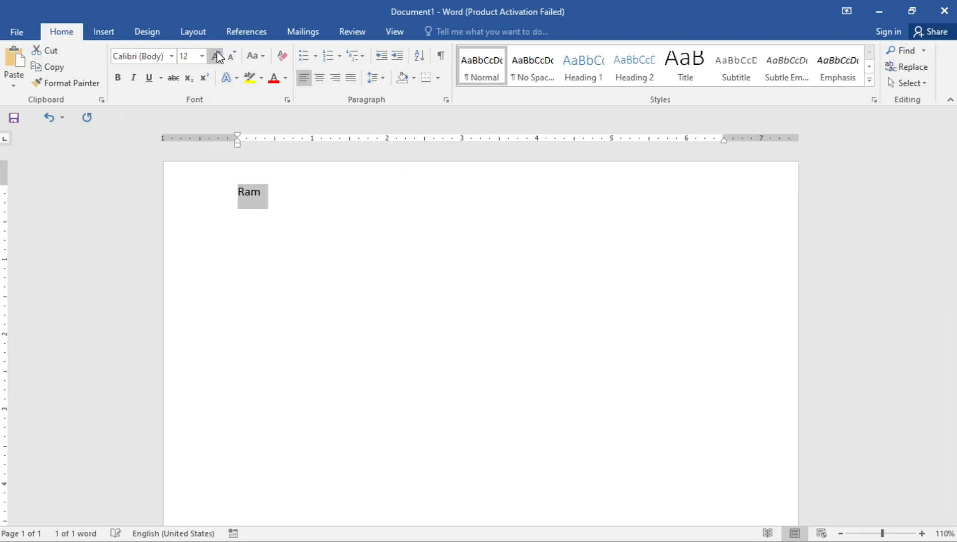
left_click(217, 56)
left_click(217, 56)
left_click(217, 56)
left_click(218, 56)
left_click(217, 56)
left_click(218, 56)
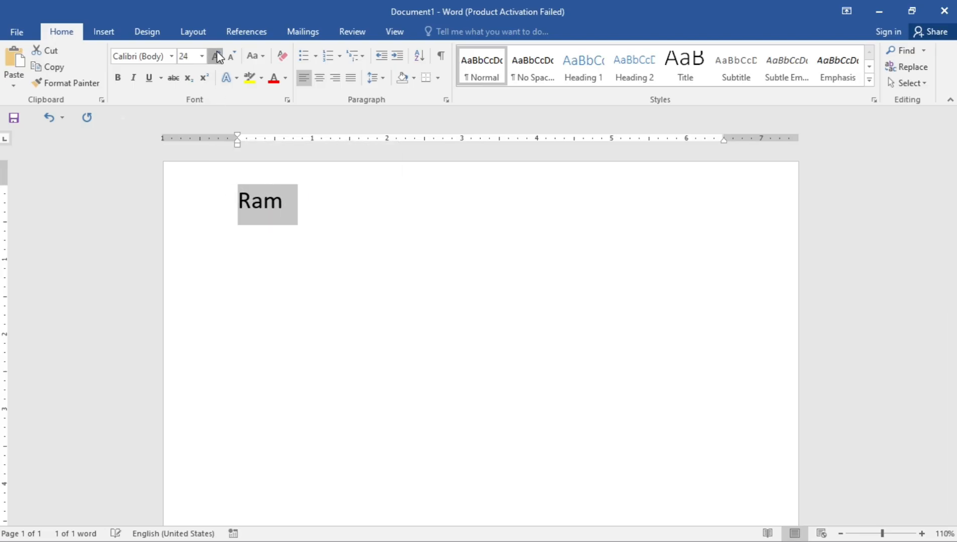
left_click(217, 56)
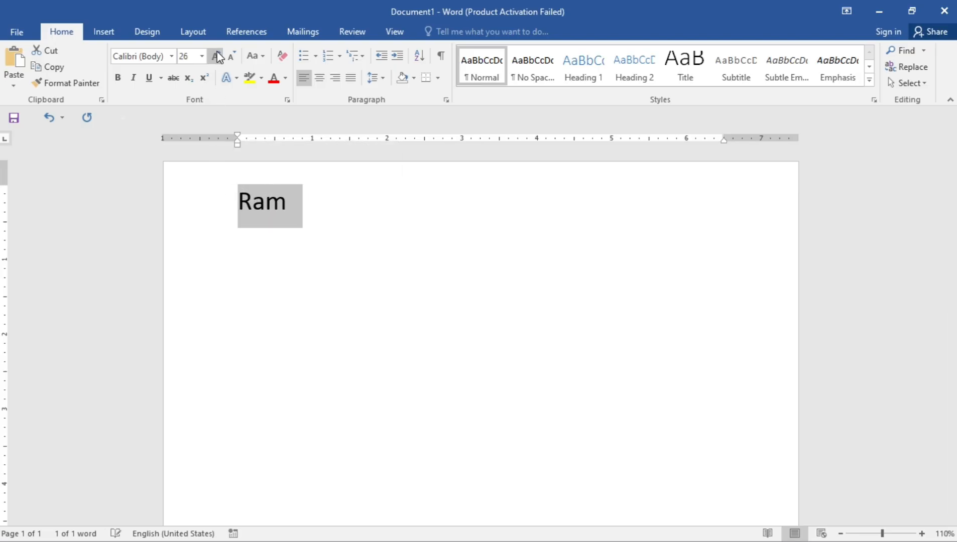
Right-align the sample name and apply the blue text effect with an offset shadow.
left_click(333, 80)
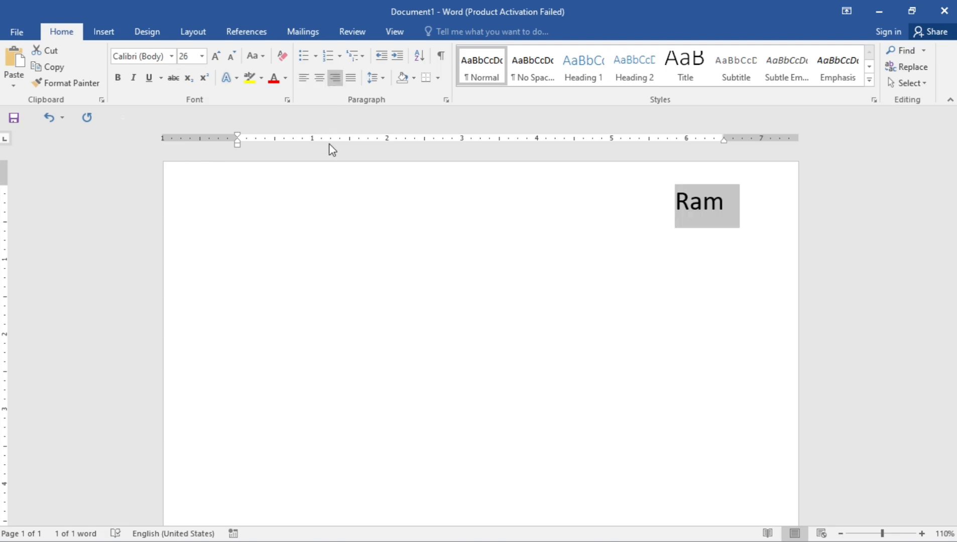
left_click(236, 78)
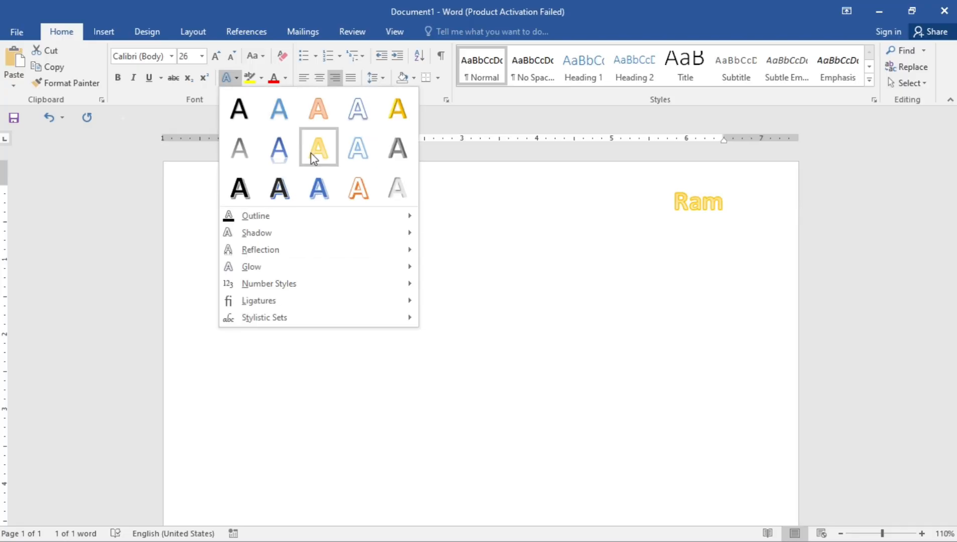
left_click(321, 187)
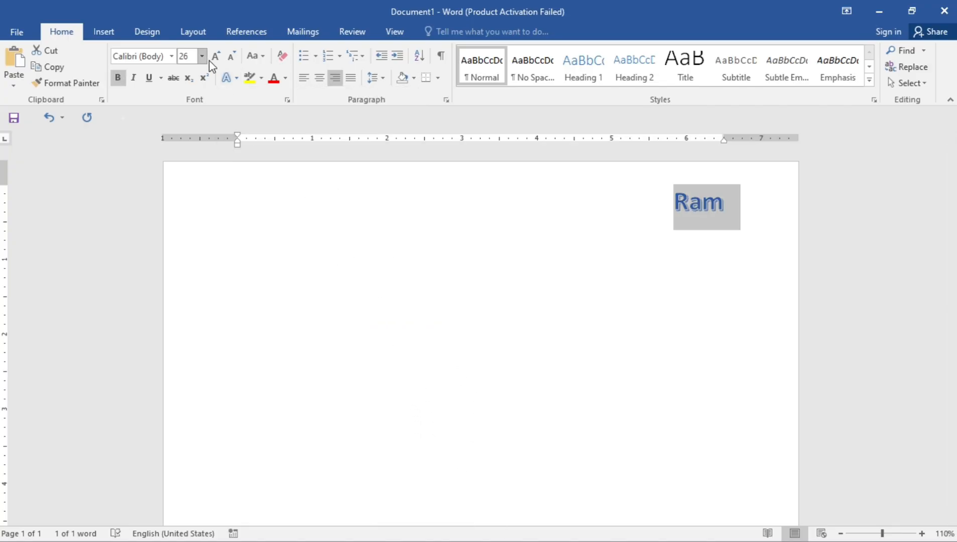
Examine the outline, shadow, reflection, glow, number style and ligature options for the sample name without applying any.
left_click(236, 78)
mouse_move(246, 217)
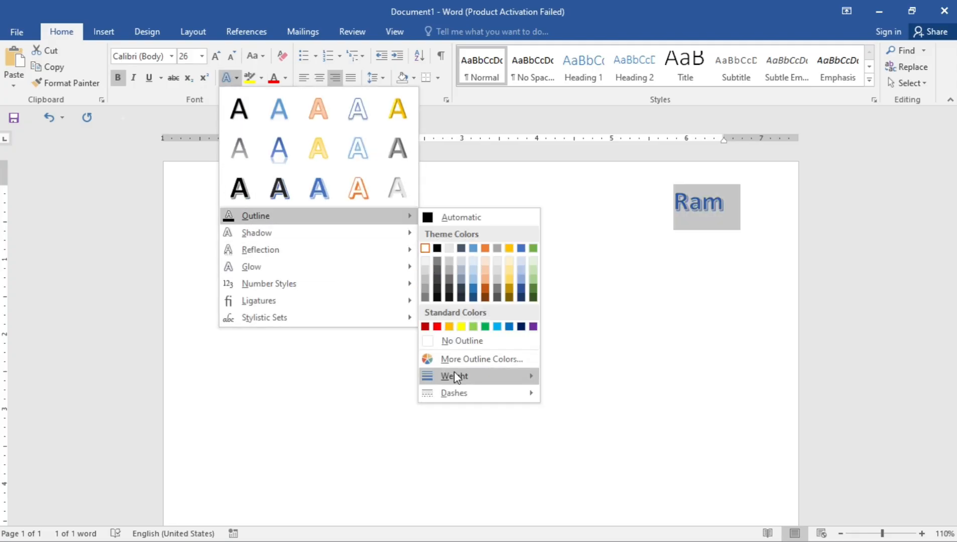
mouse_move(462, 376)
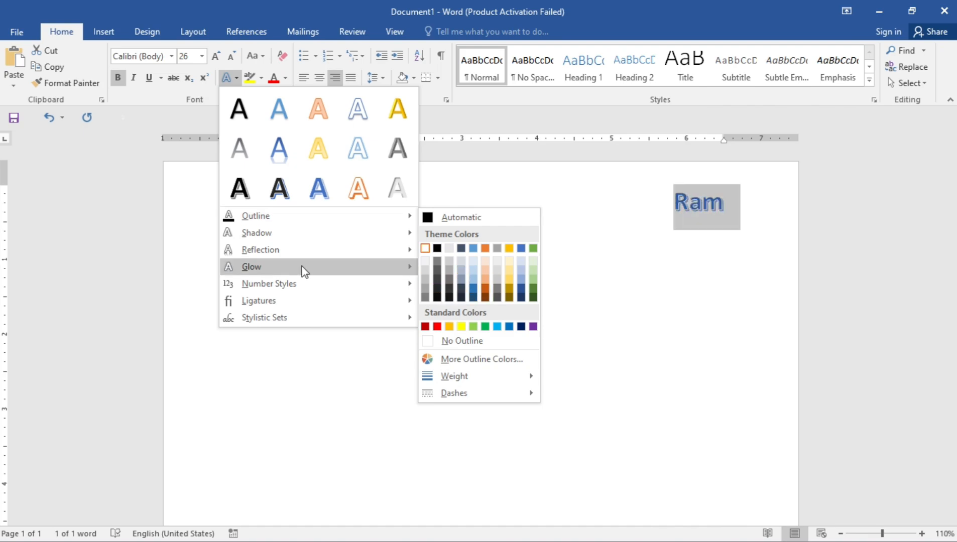
mouse_move(283, 242)
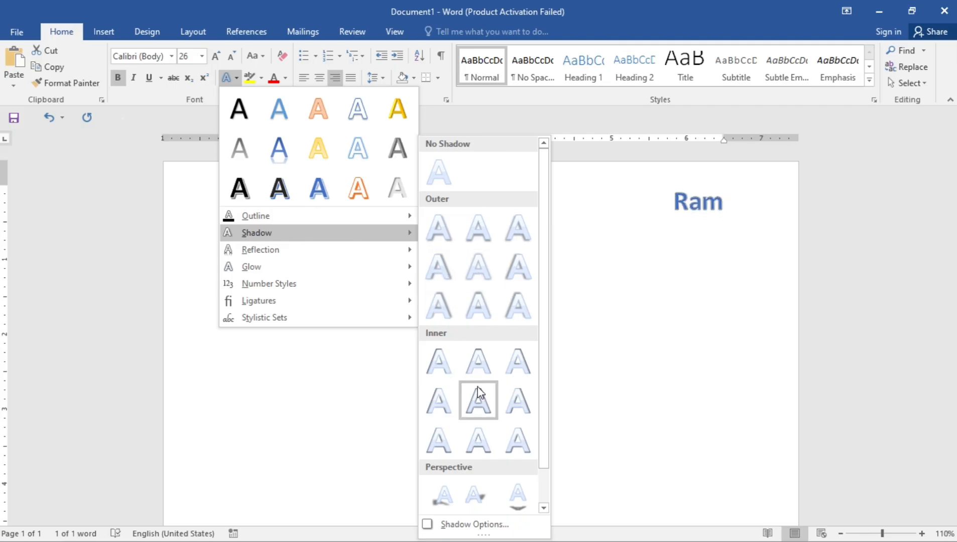
scroll(603, 260, "up", 1)
scroll(604, 260, "up", 10)
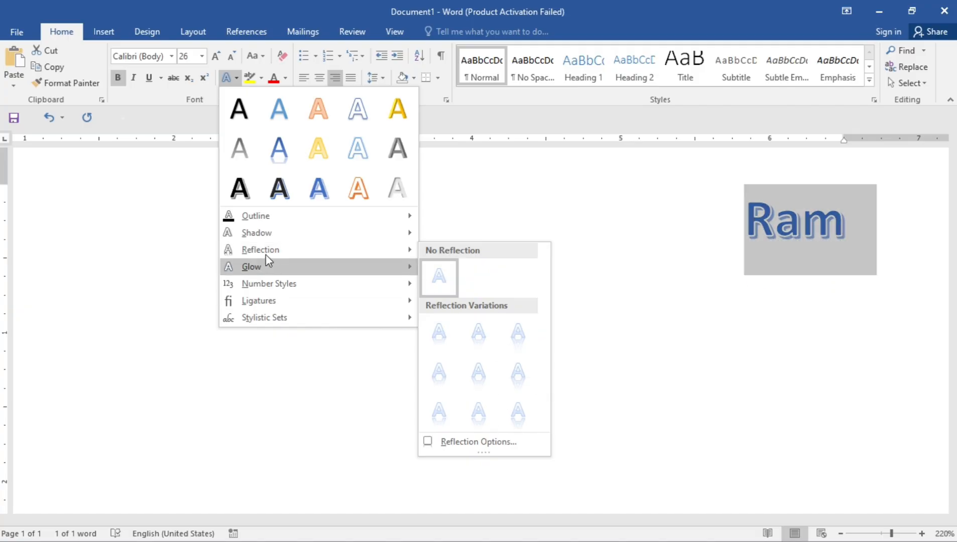
mouse_move(257, 269)
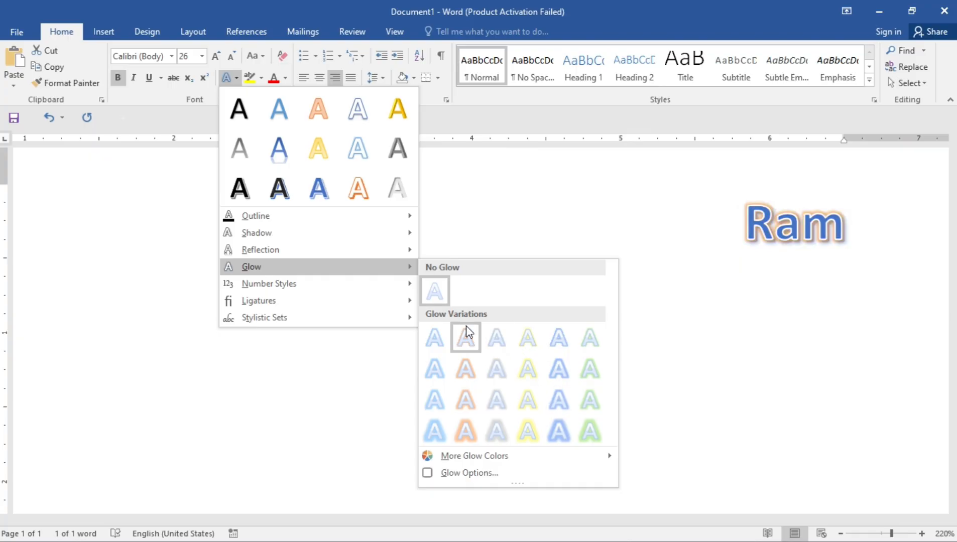
mouse_move(287, 288)
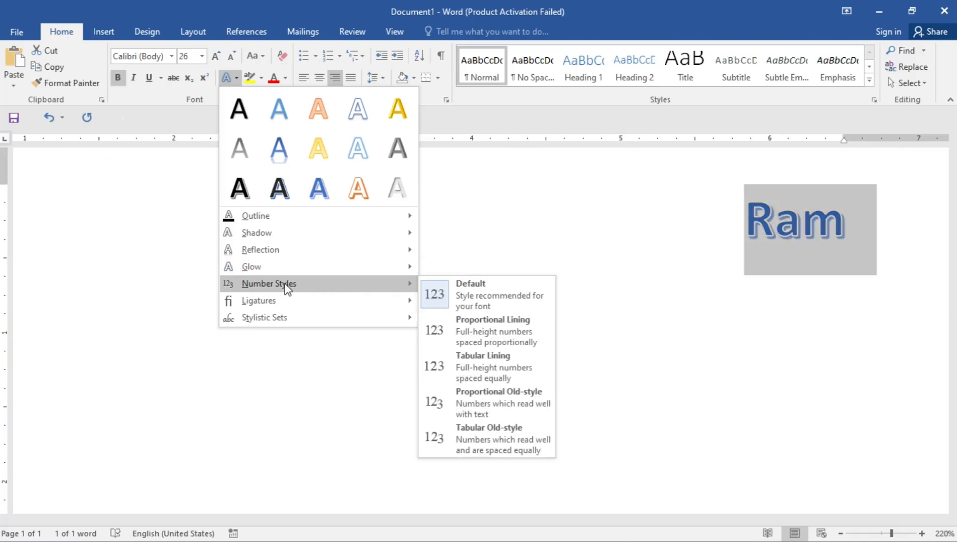
mouse_move(266, 308)
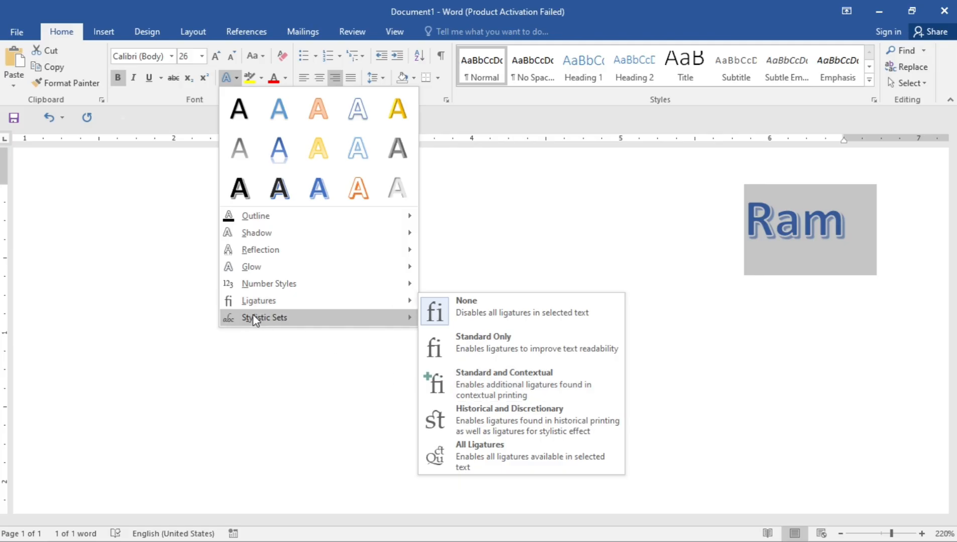
mouse_move(252, 237)
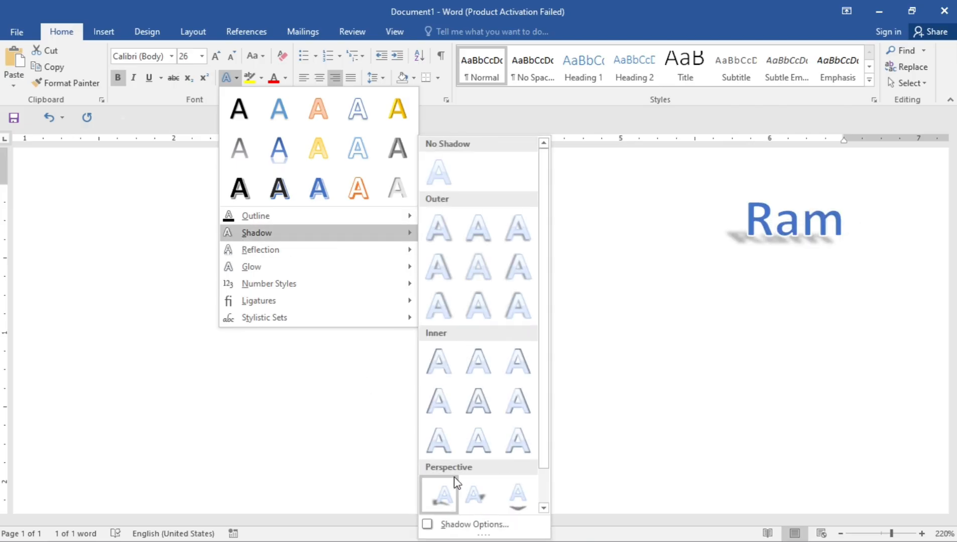
Open the detailed shadow options for the sample name, left-align it, and view the shadow presets without choosing one.
left_click(474, 524)
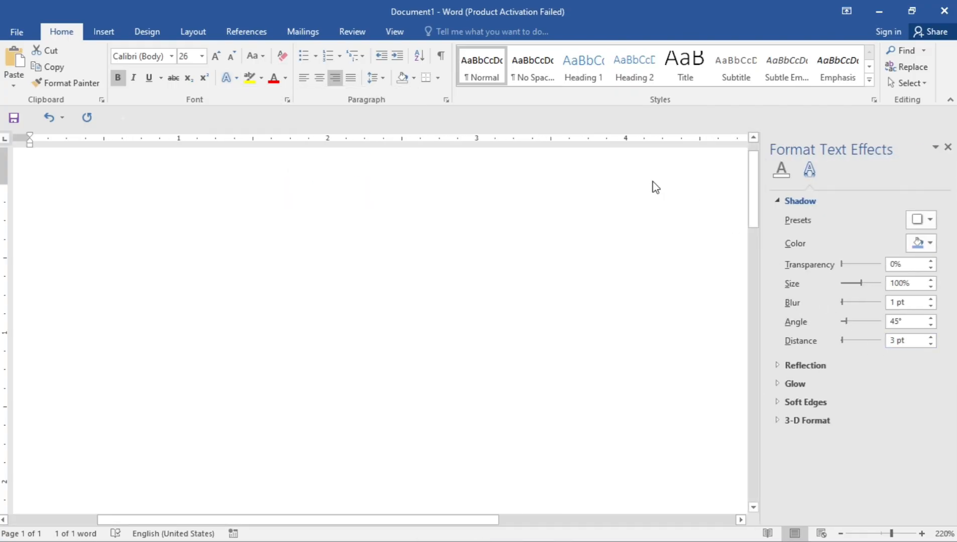
left_click(299, 78)
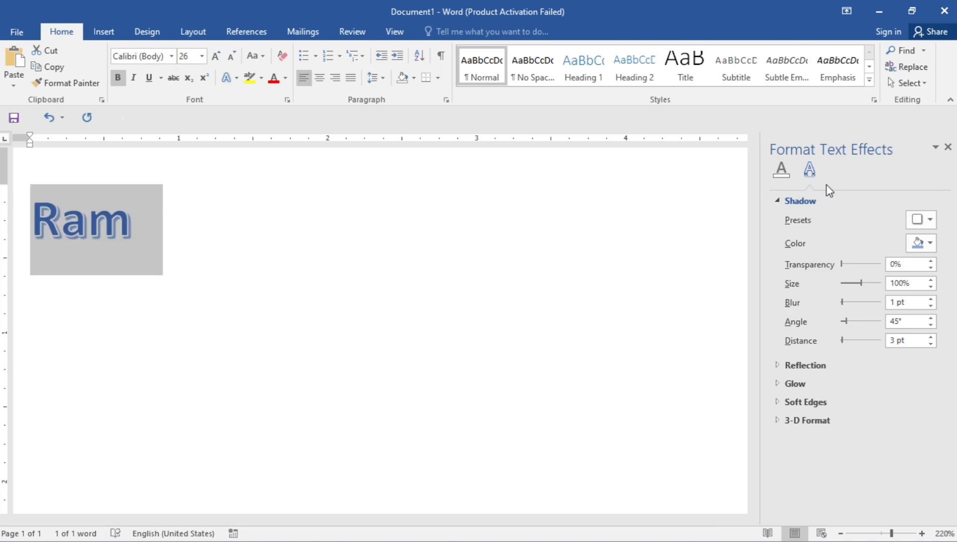
left_click(929, 221)
left_click(705, 265)
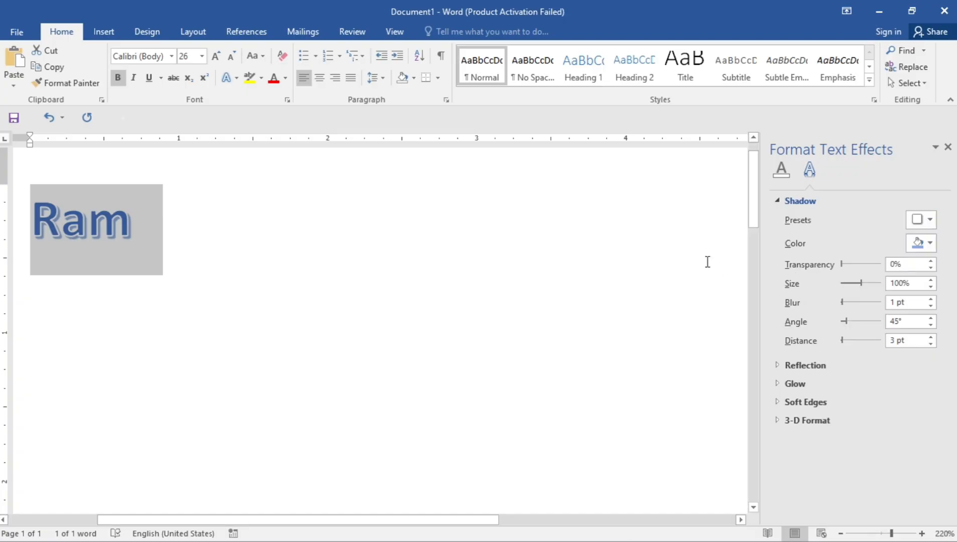
Give the sample name a gradient text fill and add a red gradient stop at 36%.
left_click(786, 170)
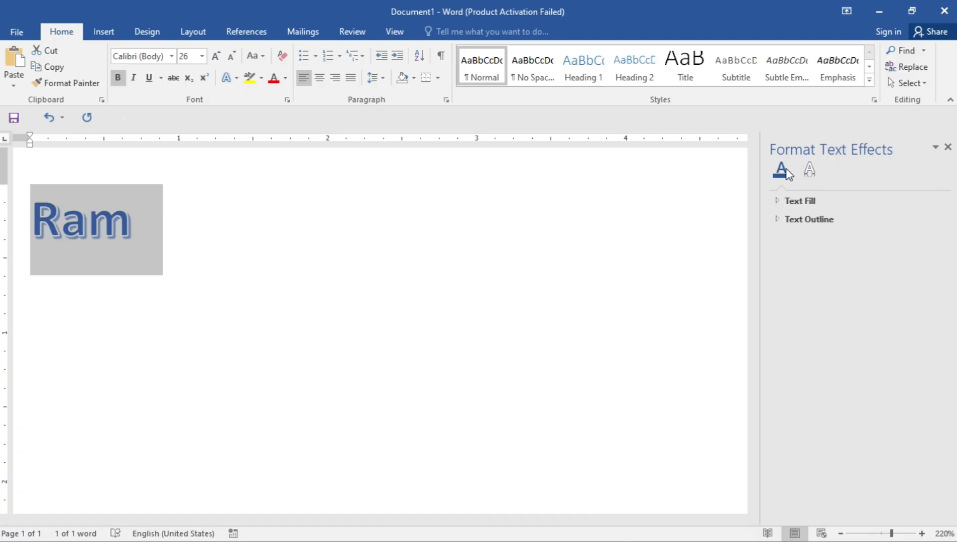
left_click(795, 203)
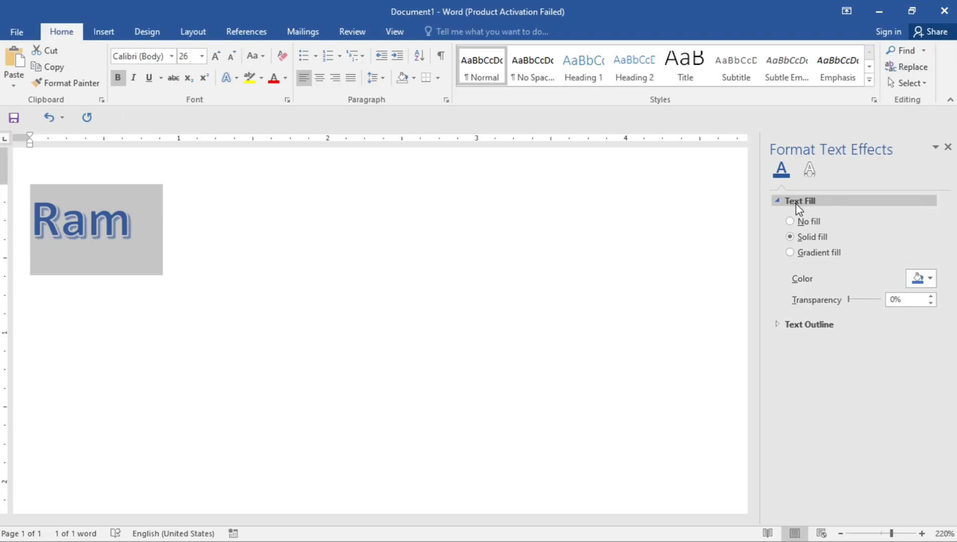
left_click(792, 253)
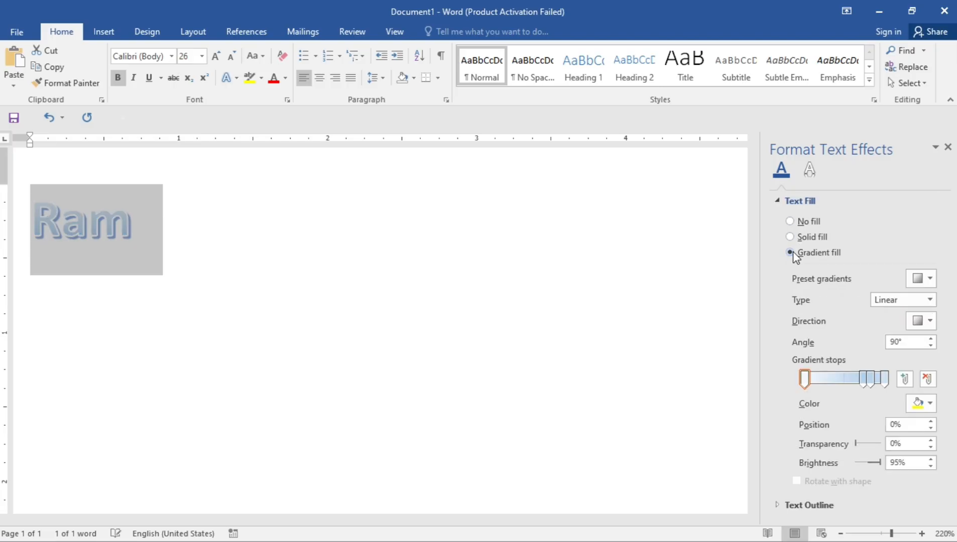
left_click(833, 380)
left_click(929, 405)
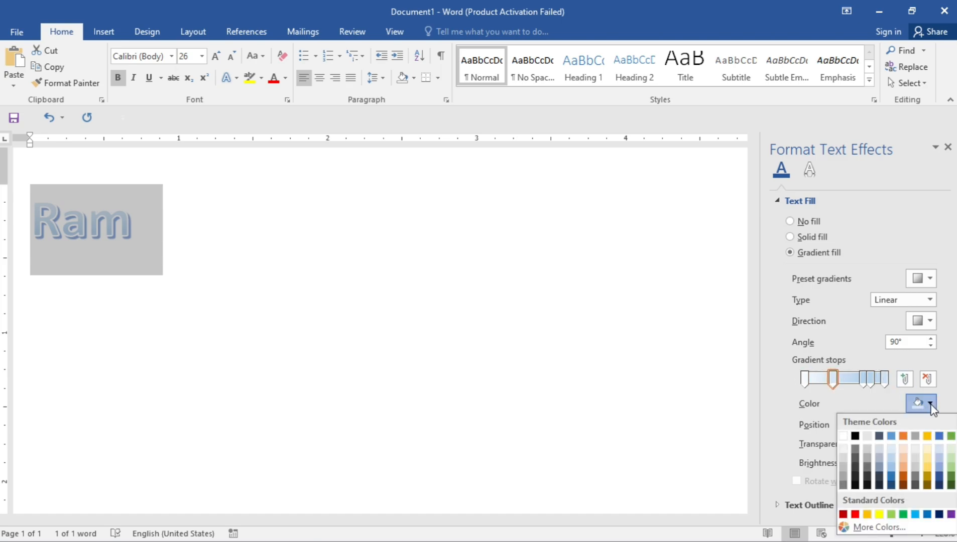
left_click(855, 514)
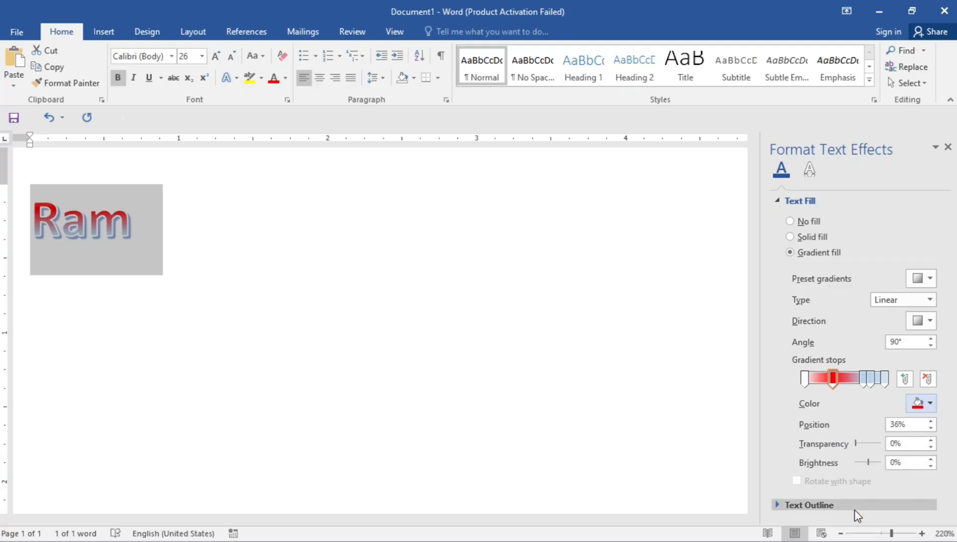
Recolor the sample name's 74% gradient stop dark orange and add an orange stop at 53%.
left_click(861, 379)
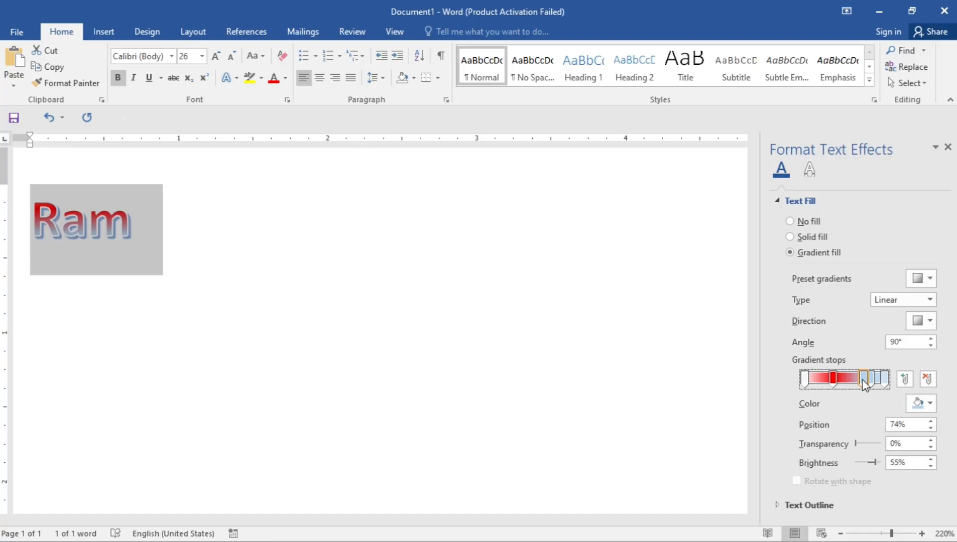
left_click(930, 404)
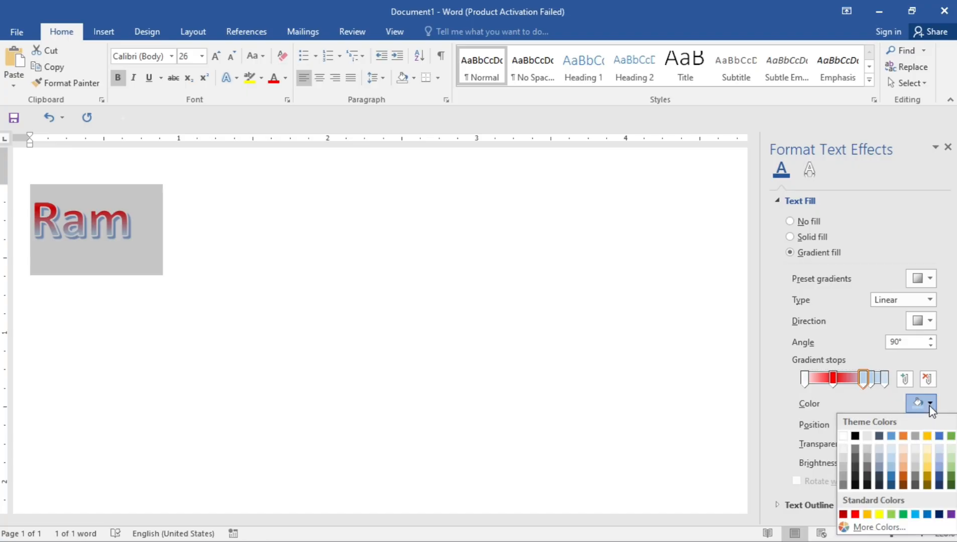
left_click(904, 474)
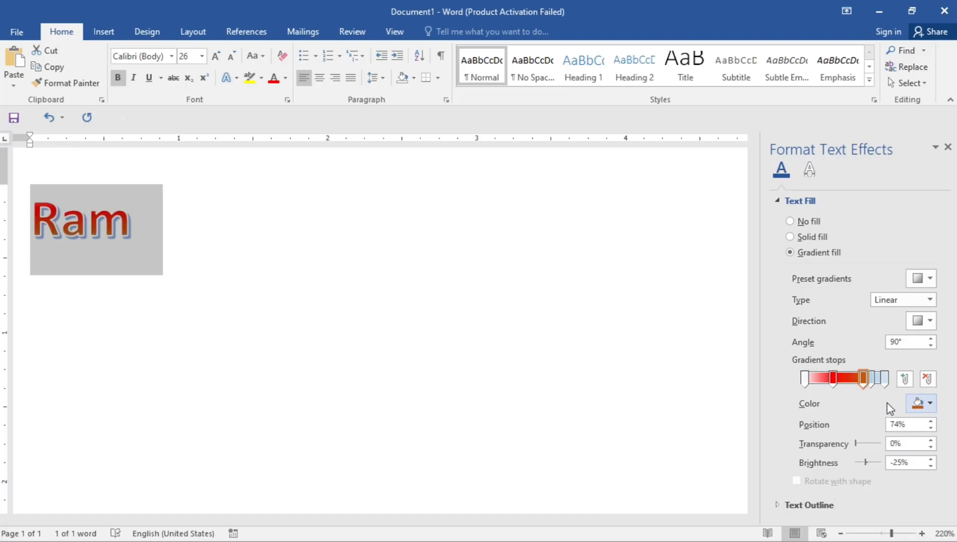
left_click(848, 381)
left_click(848, 381)
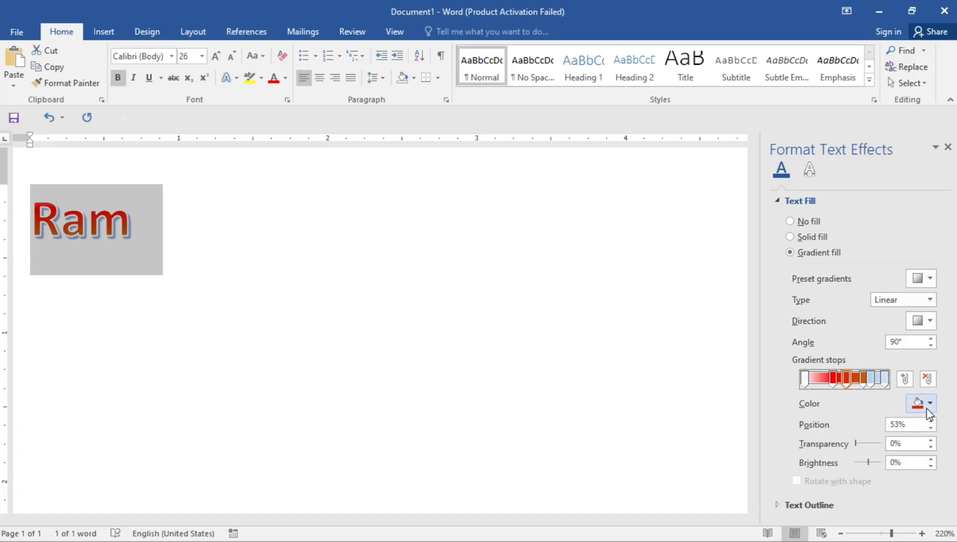
left_click(930, 404)
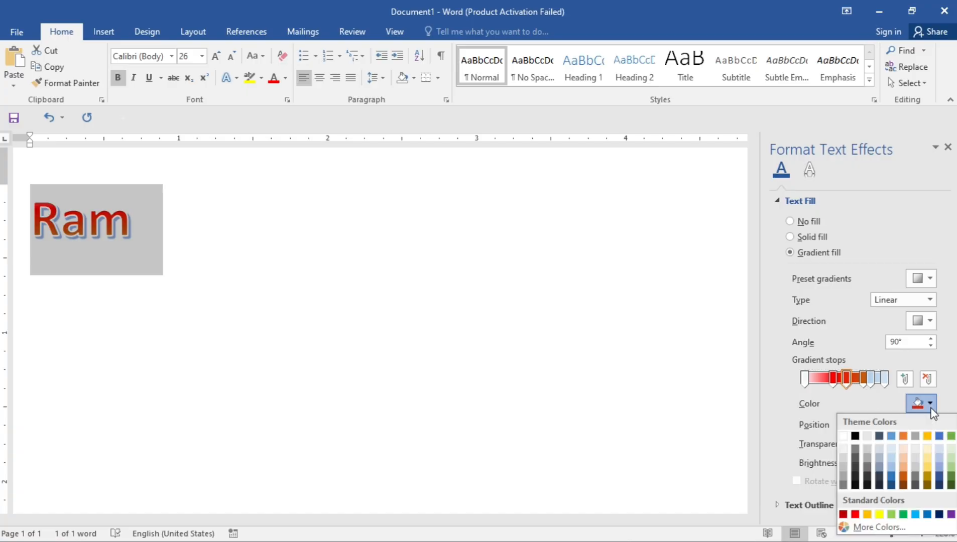
left_click(867, 514)
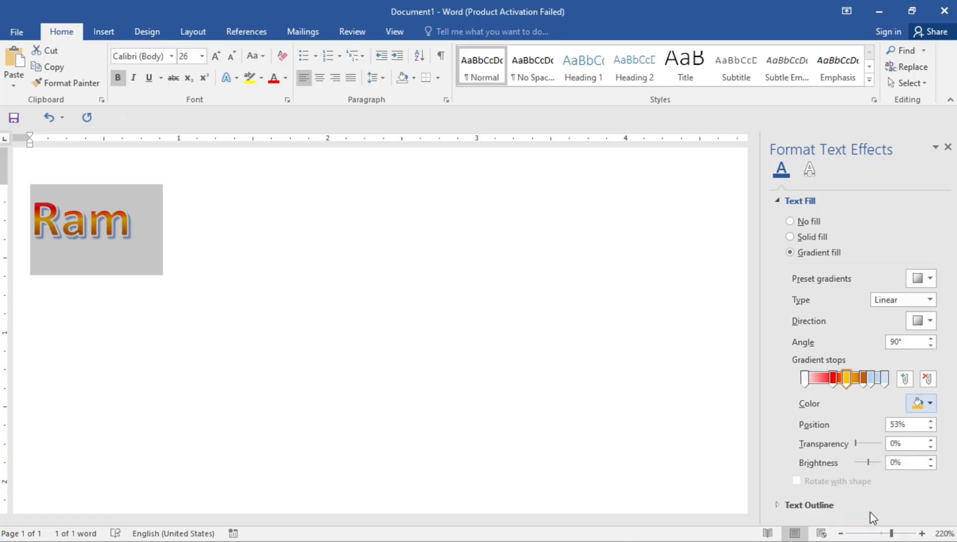
left_click(878, 380)
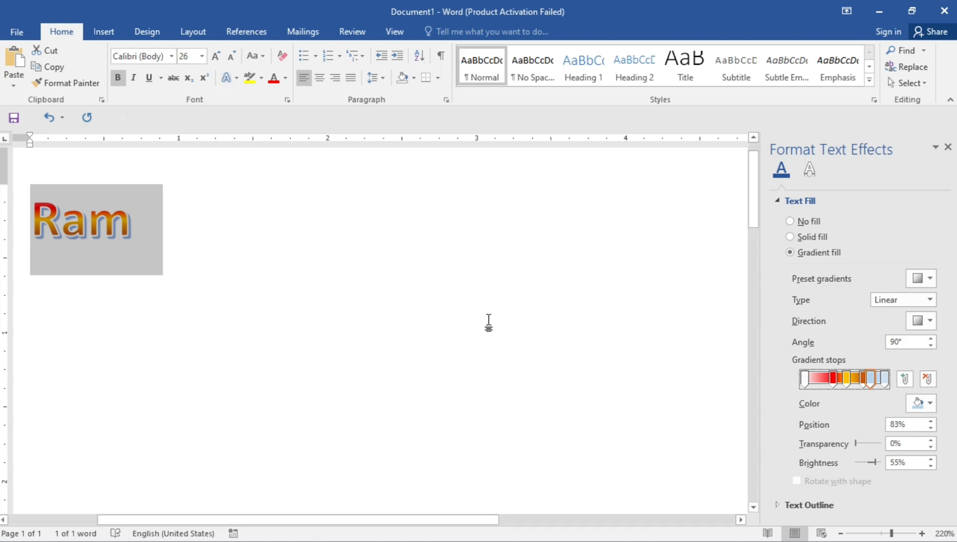
Try a solid fill and no fill on the sample name, then a solid fill with 53% transparency.
left_click(790, 236)
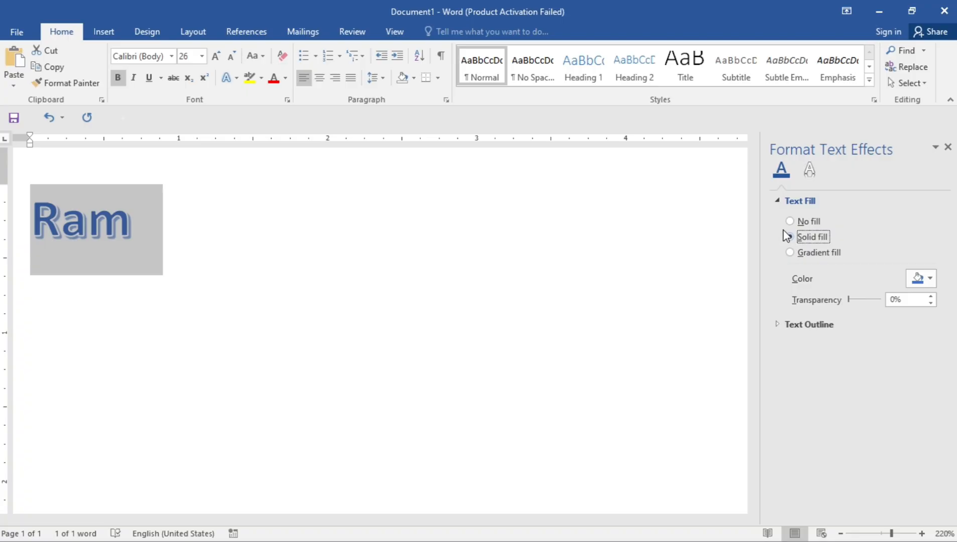
left_click(790, 222)
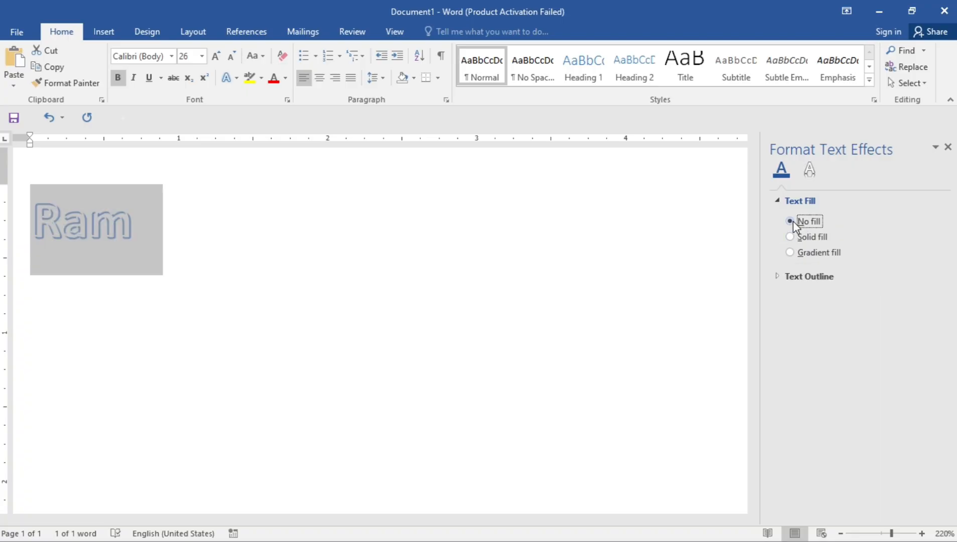
left_click(790, 237)
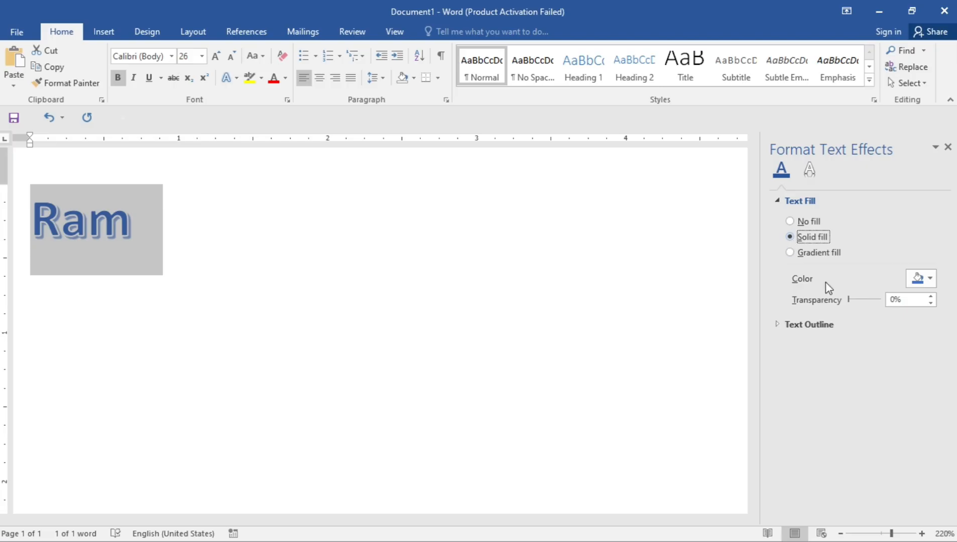
mouse_move(848, 300)
left_mouse_down()
mouse_move(877, 301)
mouse_move(856, 301)
mouse_move(866, 300)
left_mouse_up()
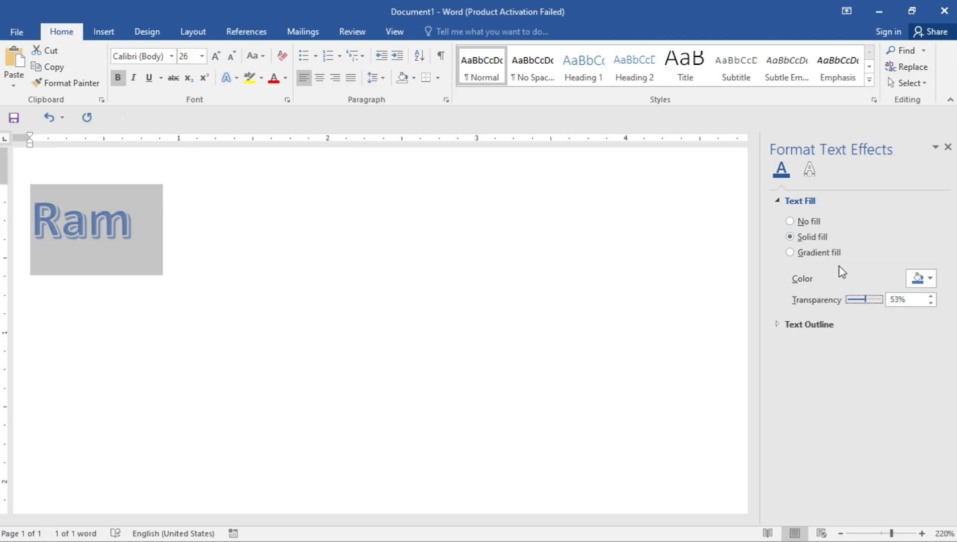
Reapply the gradient fill, darken the 36% red stop to -14% brightness and remove that stop.
left_click(797, 254)
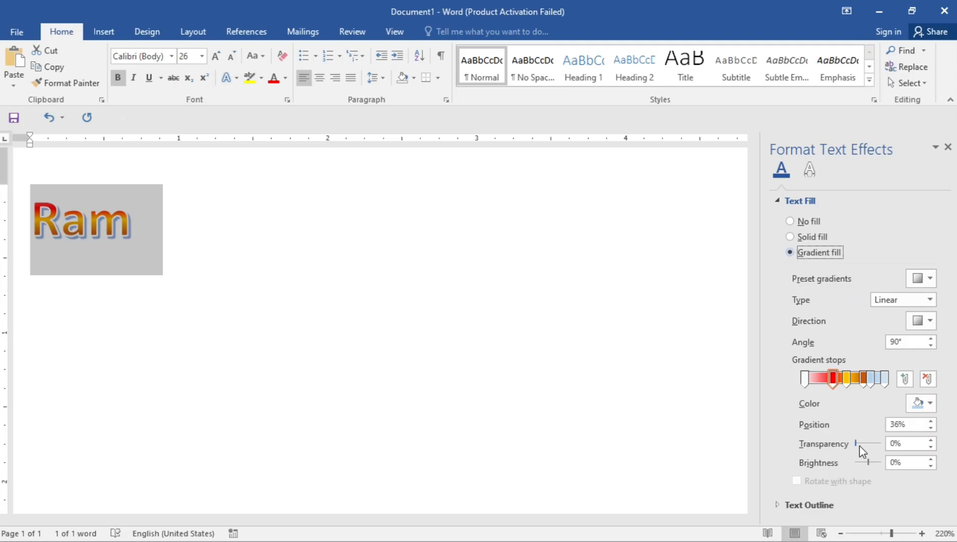
left_click_drag(856, 444, 865, 464)
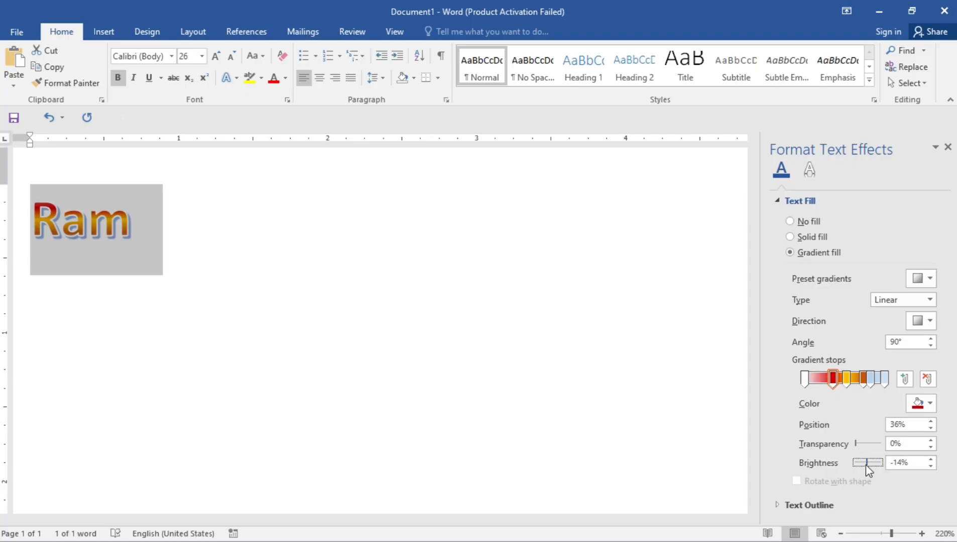
left_click(933, 379)
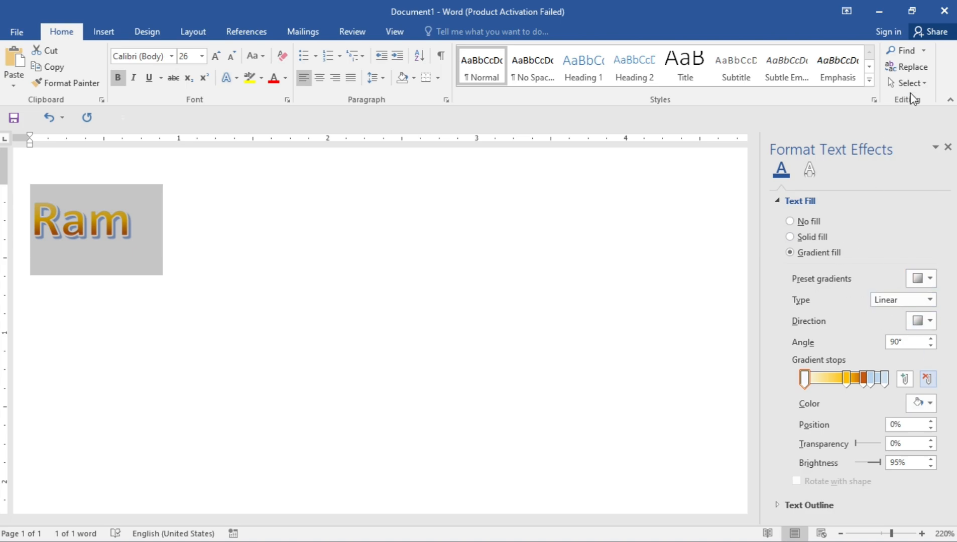
left_click(947, 148)
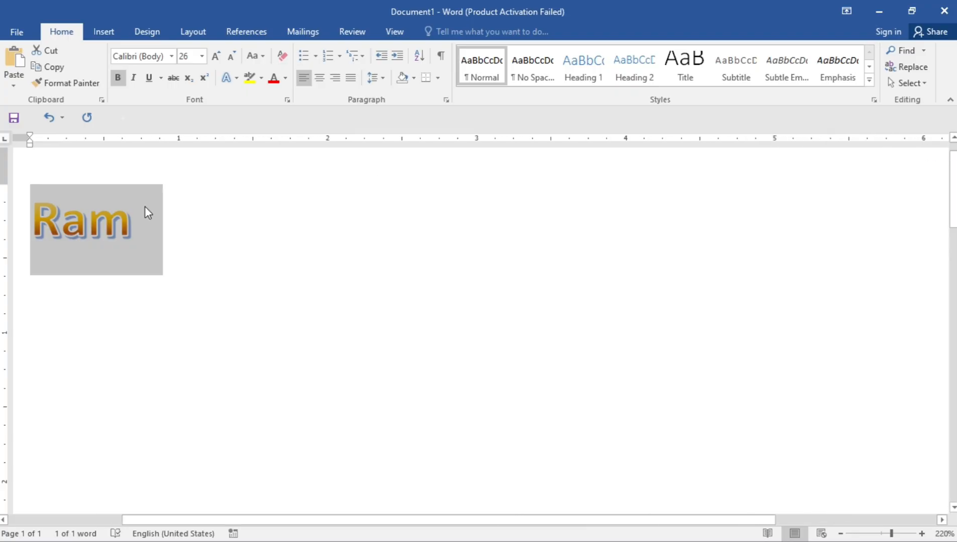
Delete the sample name and paste the copied sample paragraphs in its place.
key("Delete")
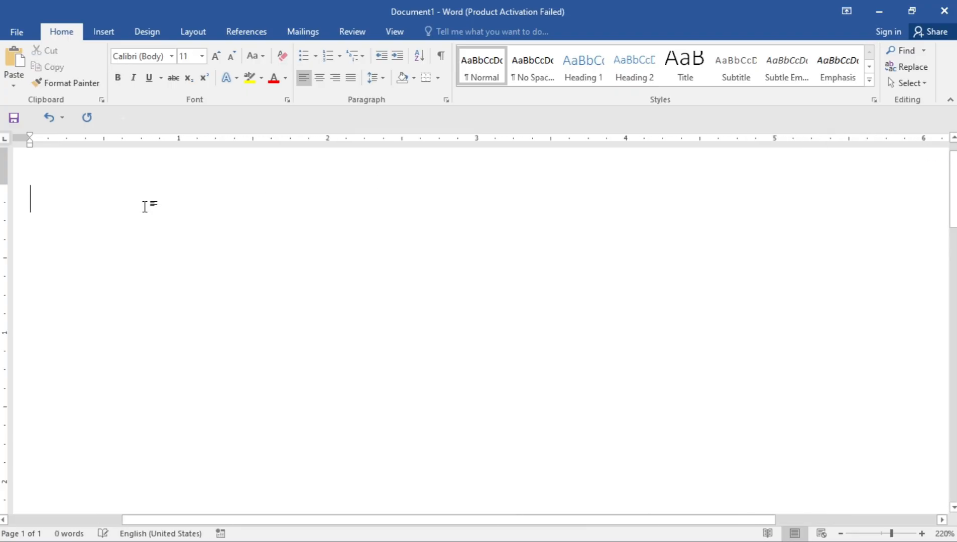
key("ctrl+v")
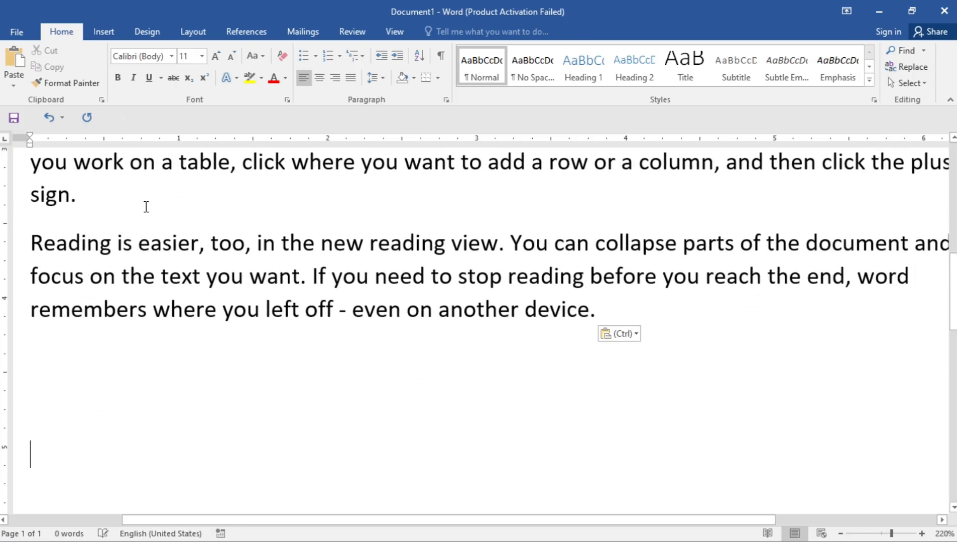
scroll(146, 206, "down", 8, "ctrl")
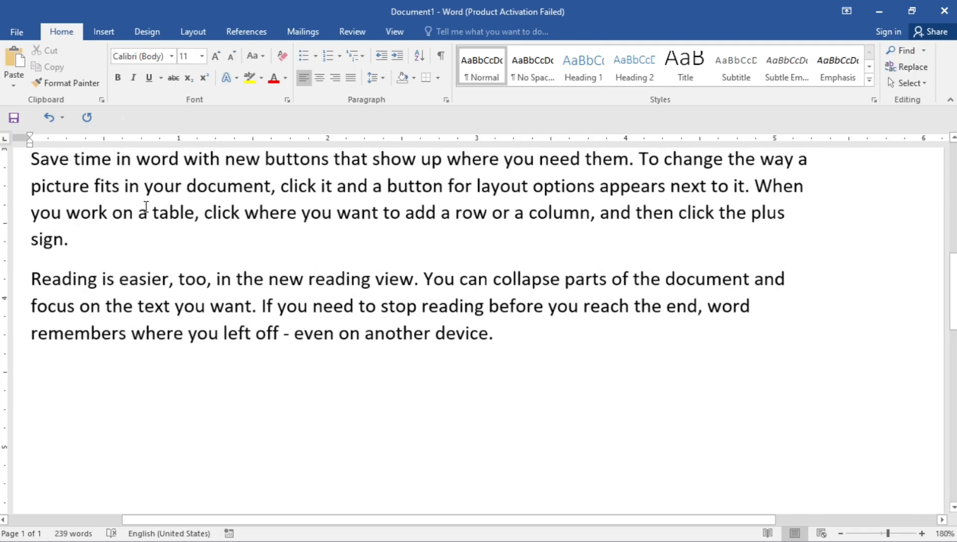
scroll(141, 213, "down", 2, "ctrl")
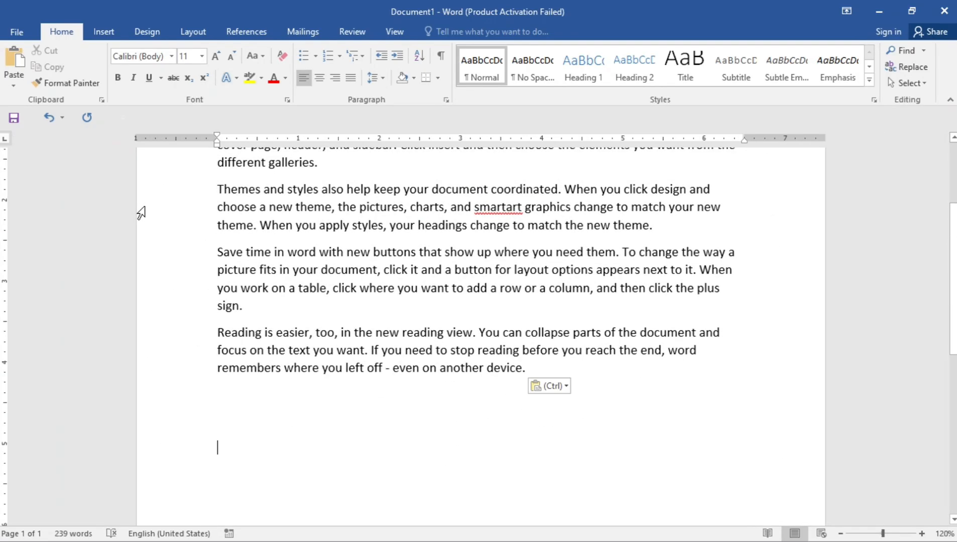
scroll(141, 213, "up", 2)
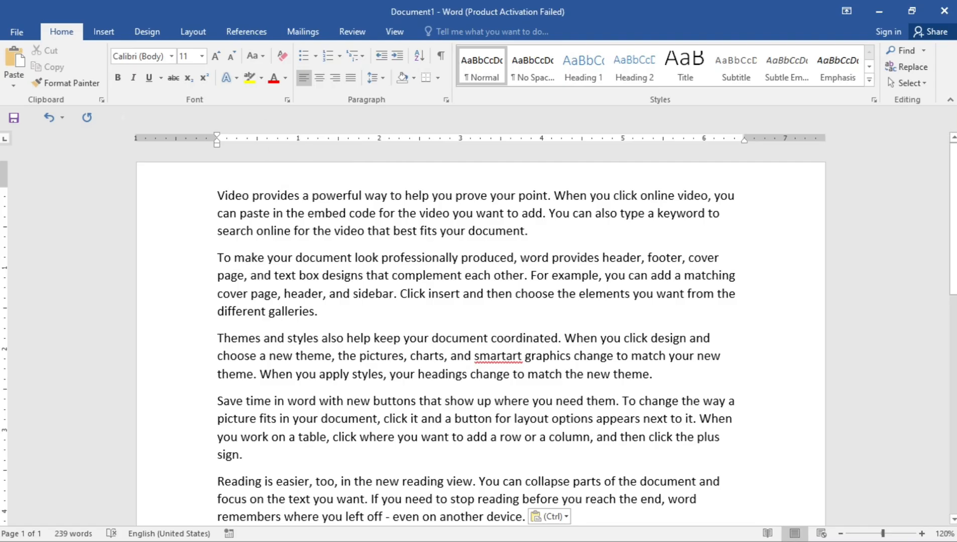
Highlight the first two paragraphs in yellow.
left_click_drag(211, 197, 581, 306)
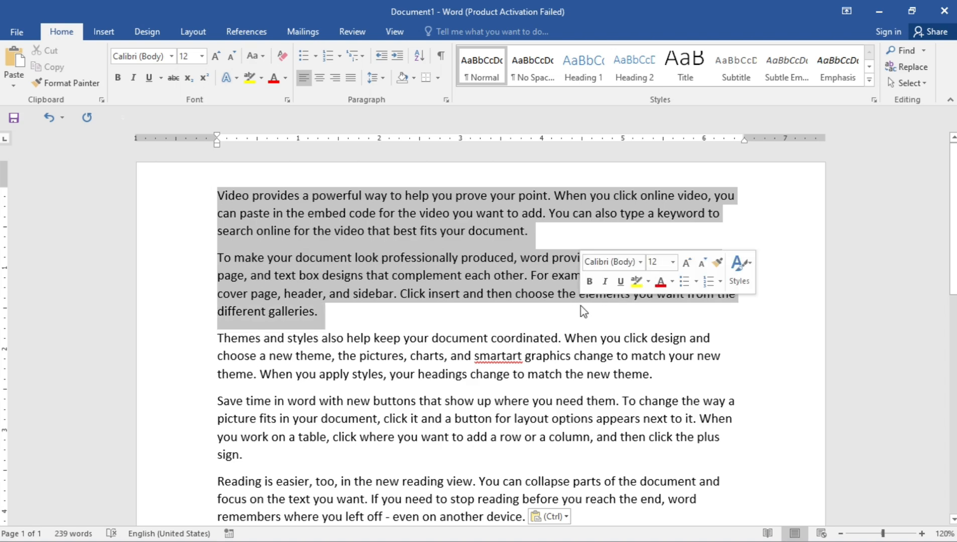
left_click(262, 78)
left_click(257, 99)
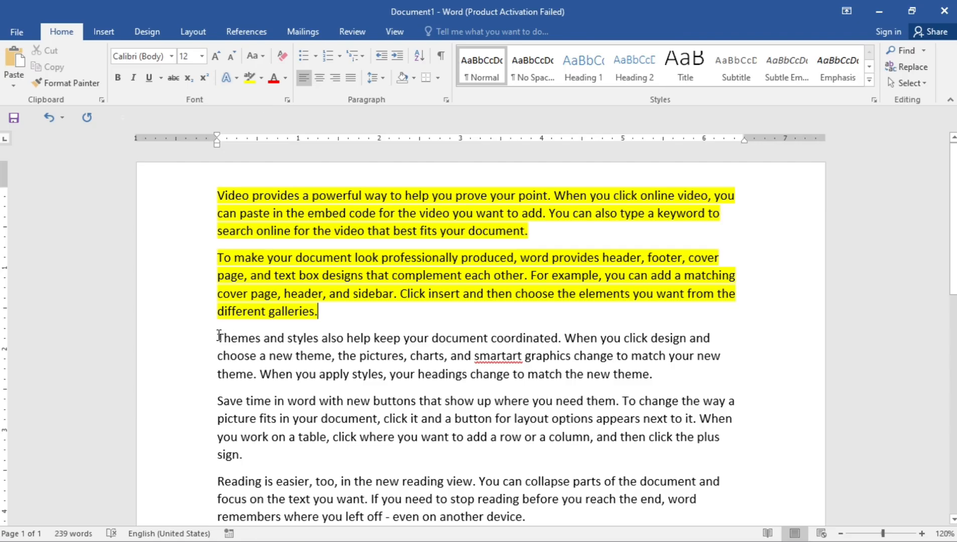
Set the font color of the third paragraph, beginning "Themes and styles", to red.
left_click_drag(219, 336, 661, 376)
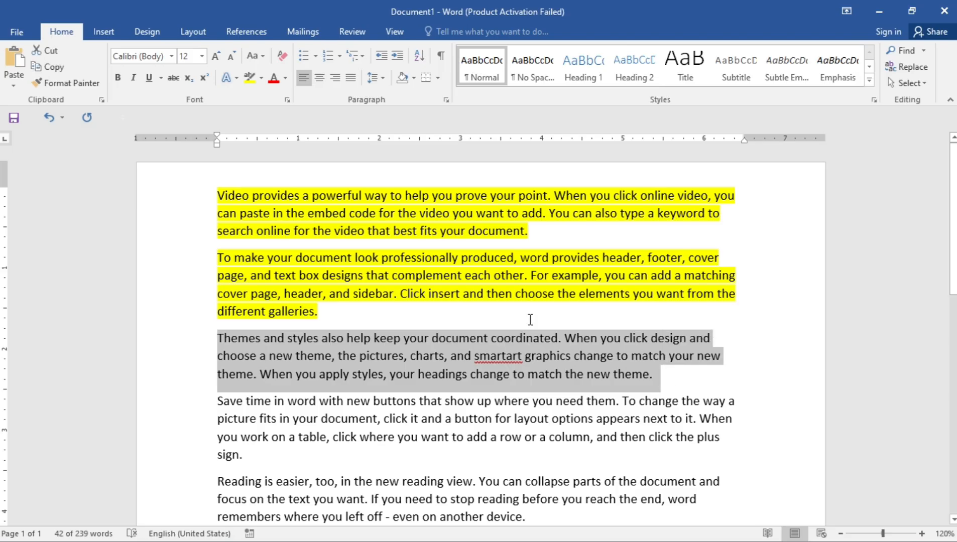
left_click(285, 78)
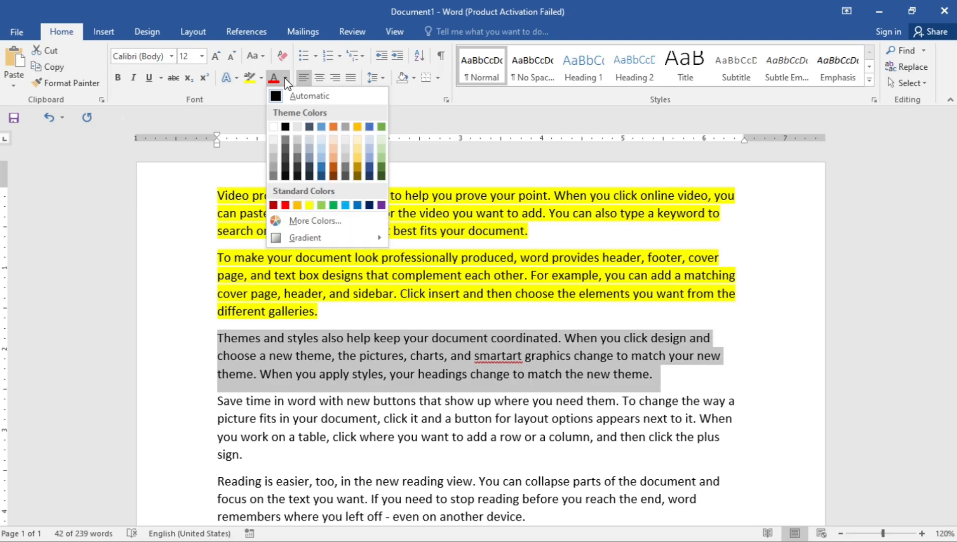
left_click(285, 205)
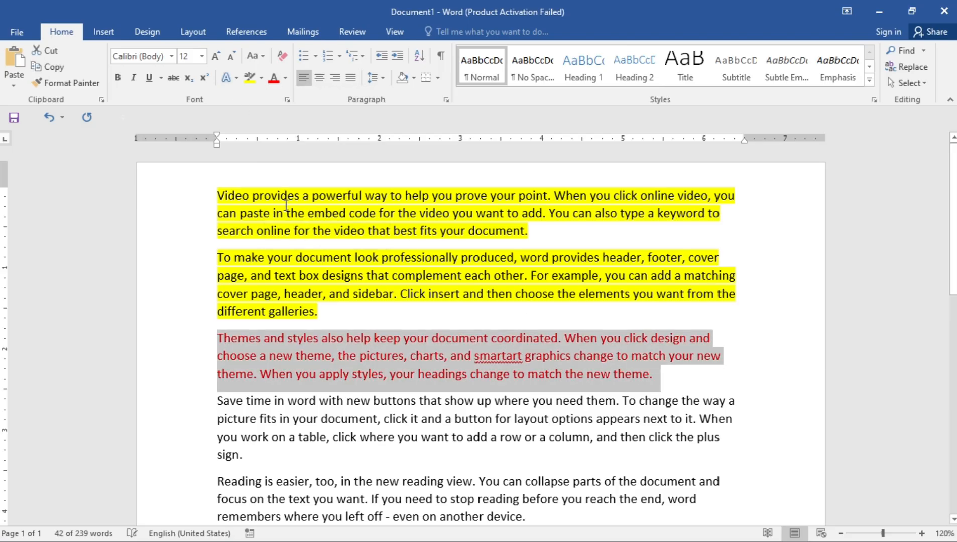
Set the font color of the two highlighted paragraphs to red.
left_click_drag(221, 192, 359, 313)
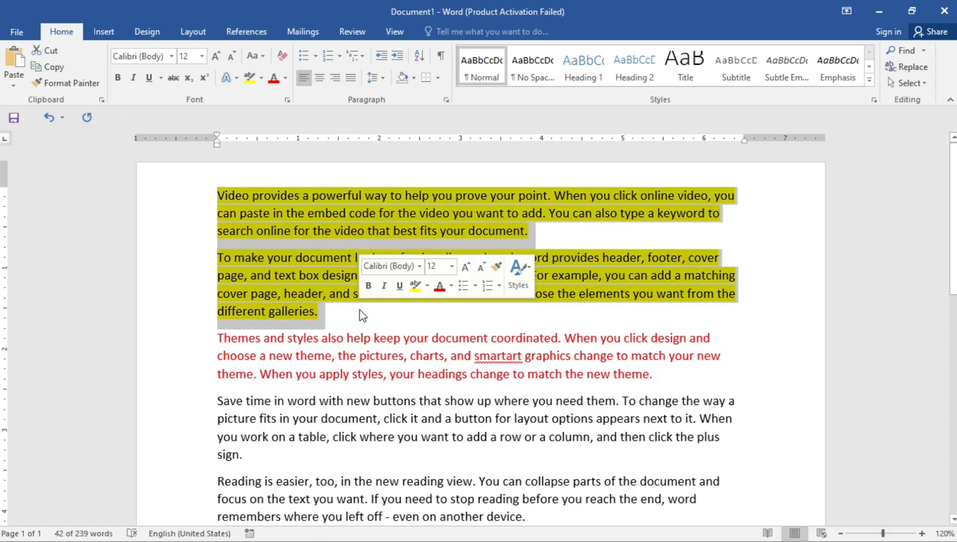
left_click(285, 78)
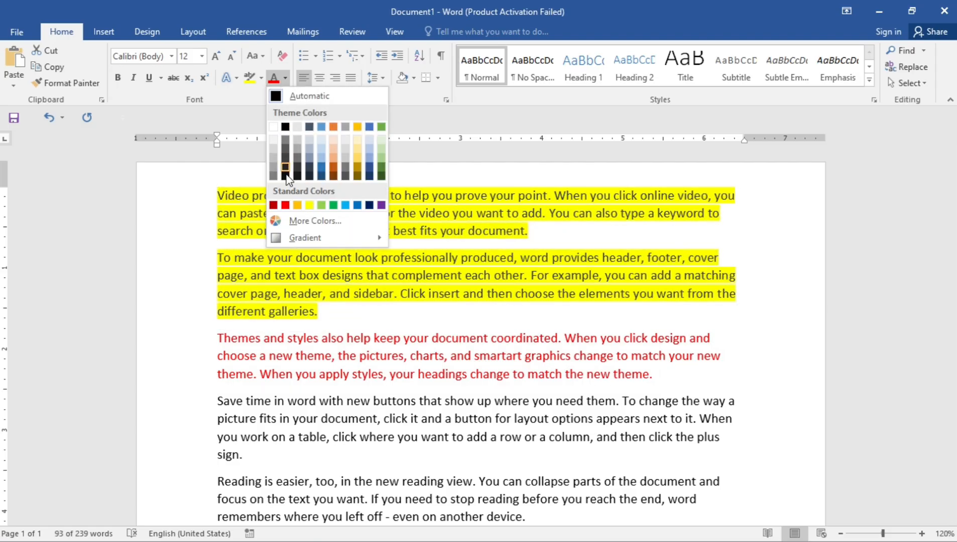
left_click(289, 205)
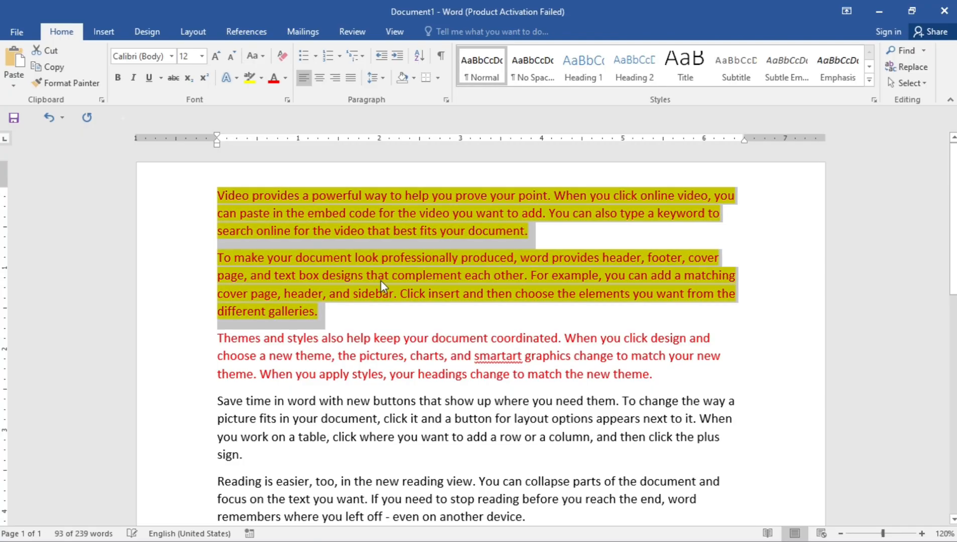
left_click(394, 300)
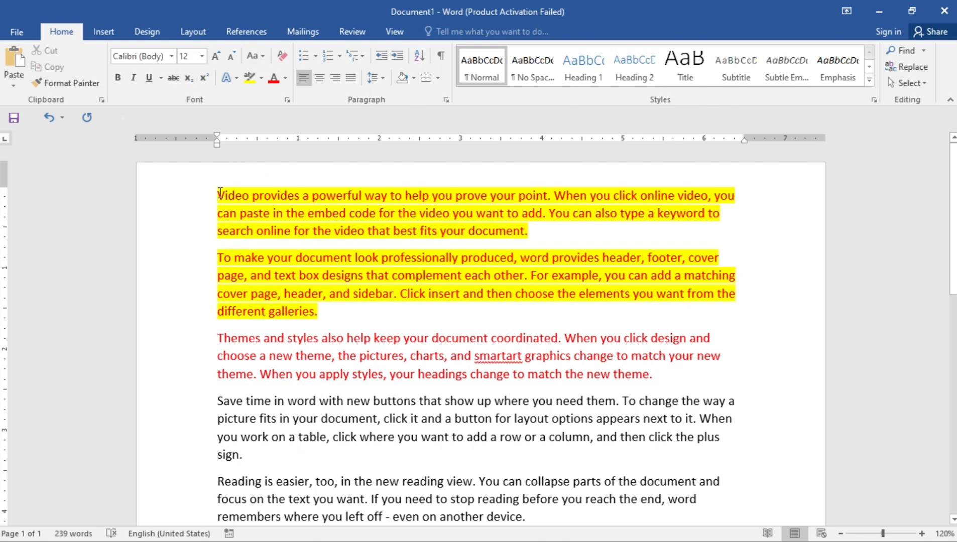
Apply strikethrough, underline, italic and bold to the first three paragraphs.
left_click_drag(220, 193, 653, 380)
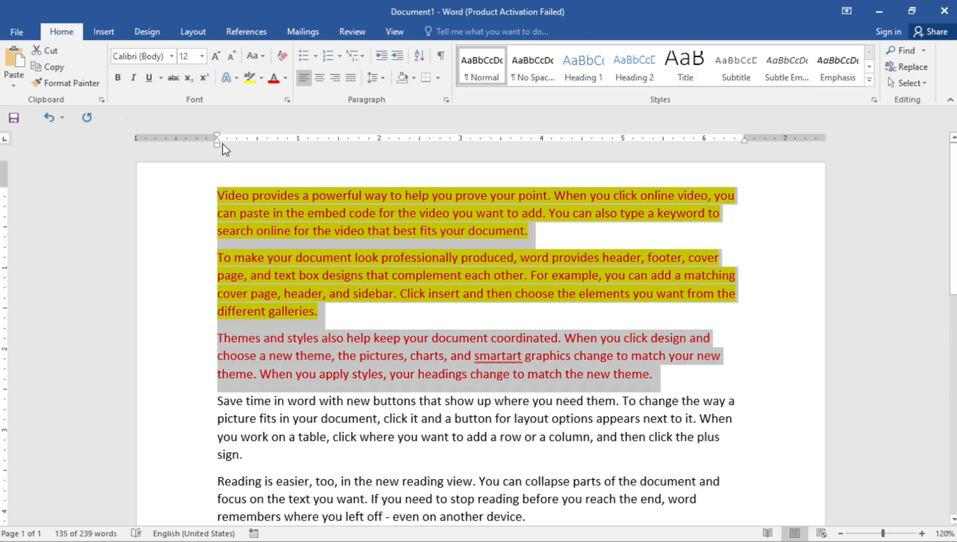
left_click(173, 78)
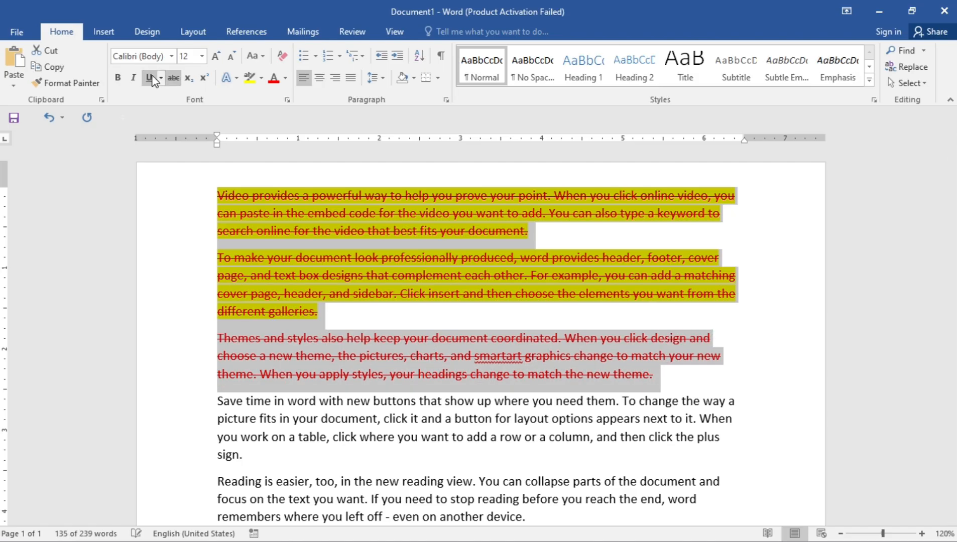
left_click(153, 79)
left_click(133, 80)
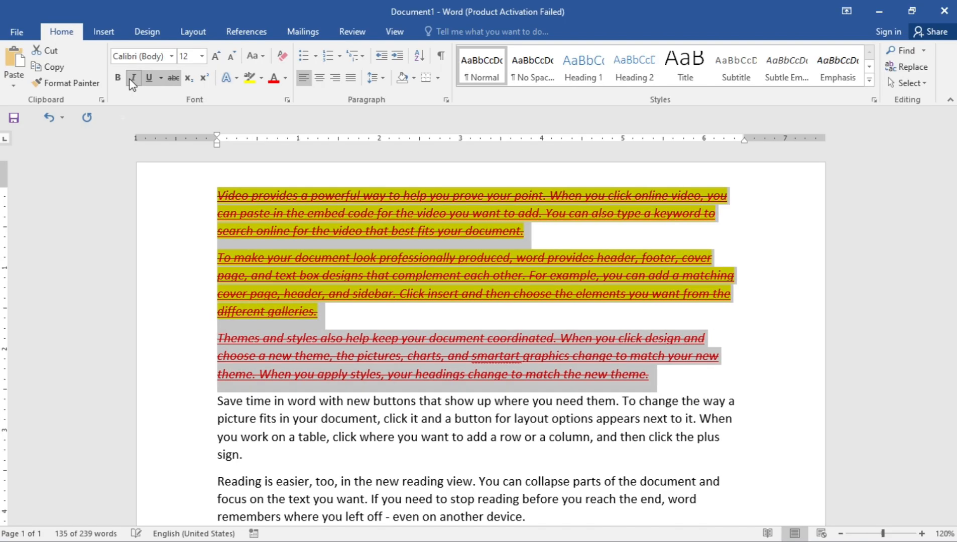
left_click(121, 79)
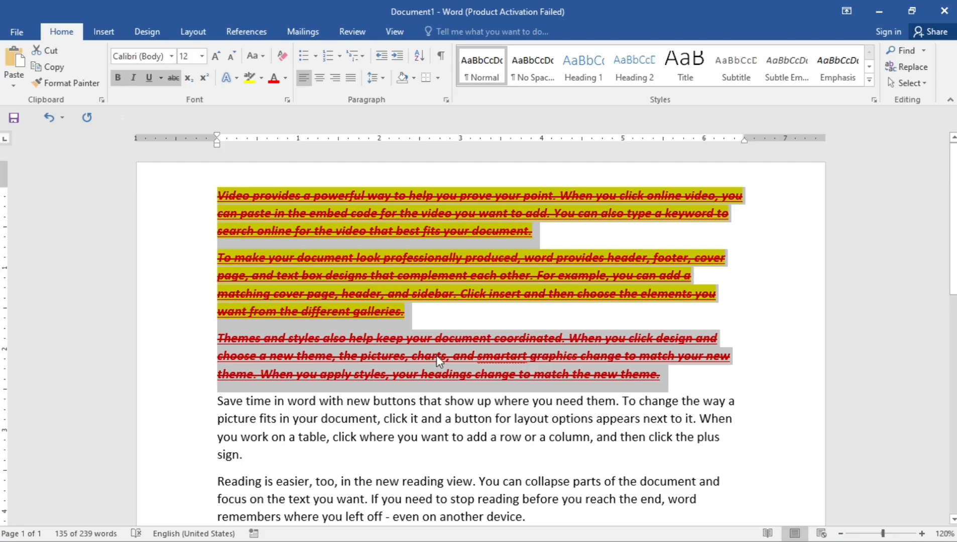
Clear all formatting from the first three paragraphs and remove their yellow highlight with No Color.
left_click(278, 60)
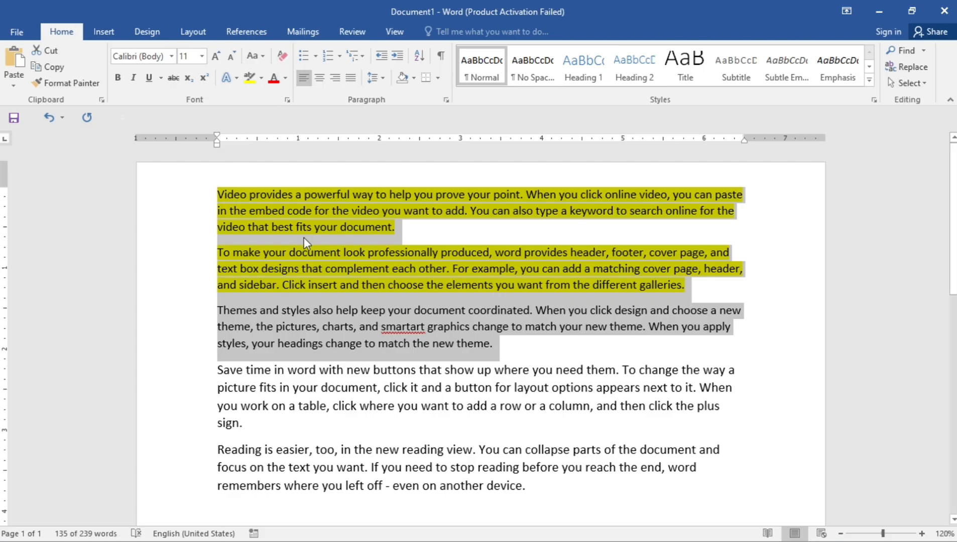
left_click(261, 80)
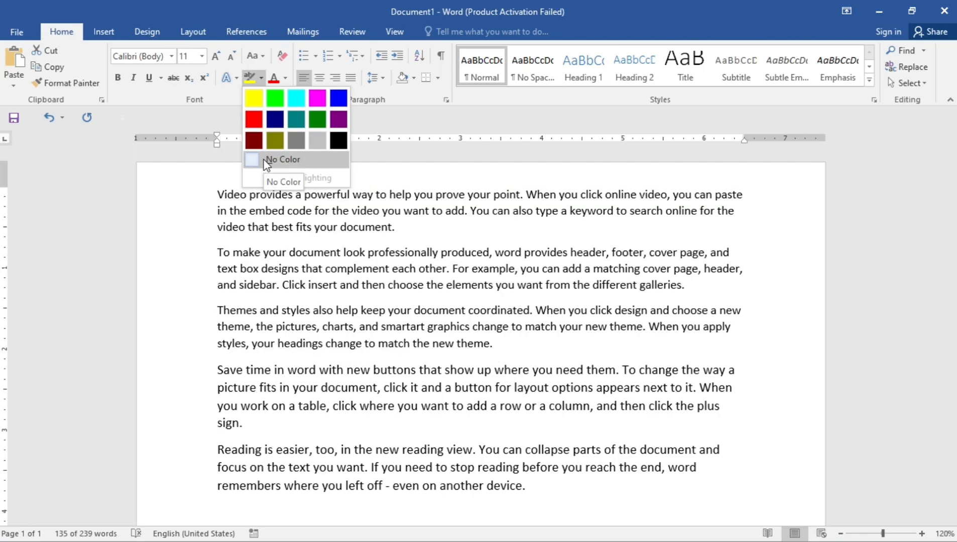
left_click(266, 159)
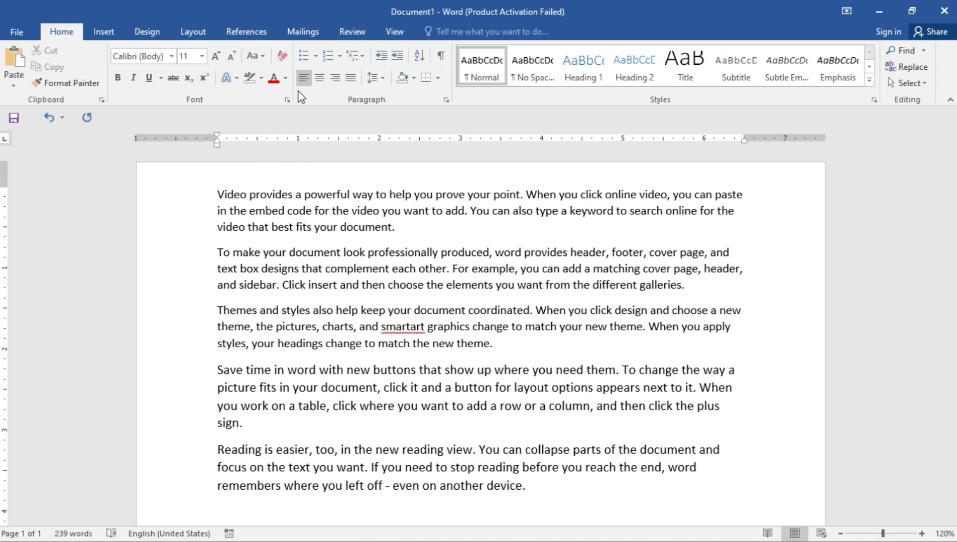
Select the text of all five paragraphs and look through the bullet, numbering and multilevel list libraries without applying one.
left_click(218, 193)
left_click_drag(261, 262, 437, 480)
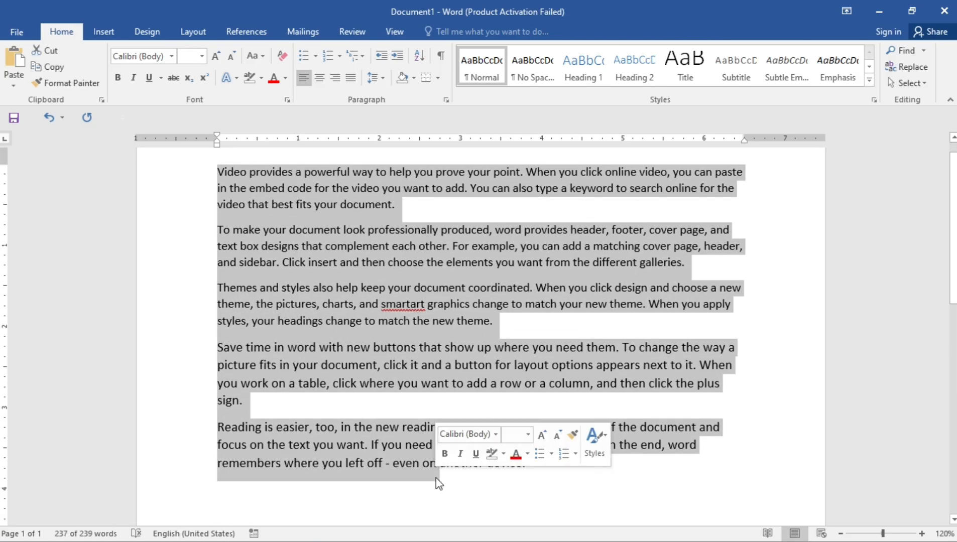
left_click(315, 56)
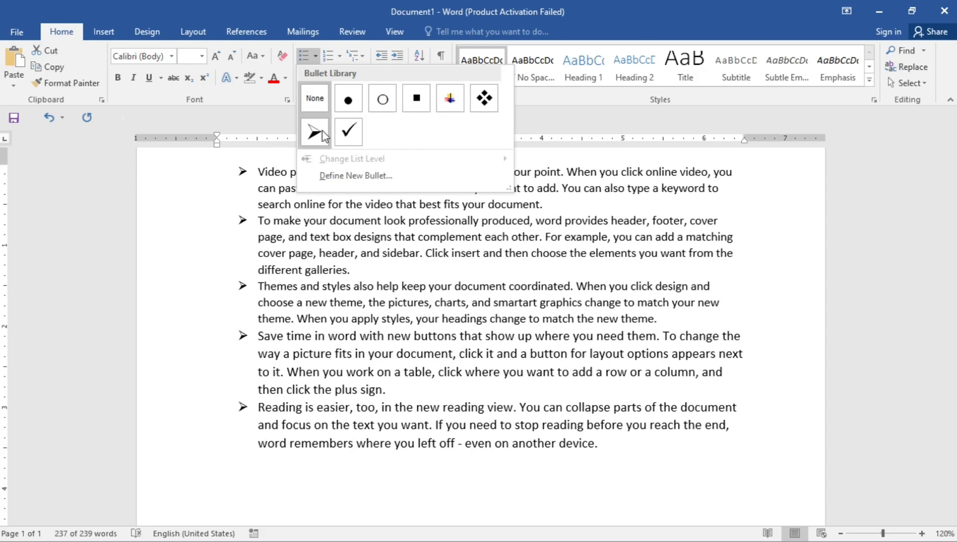
left_click(341, 56)
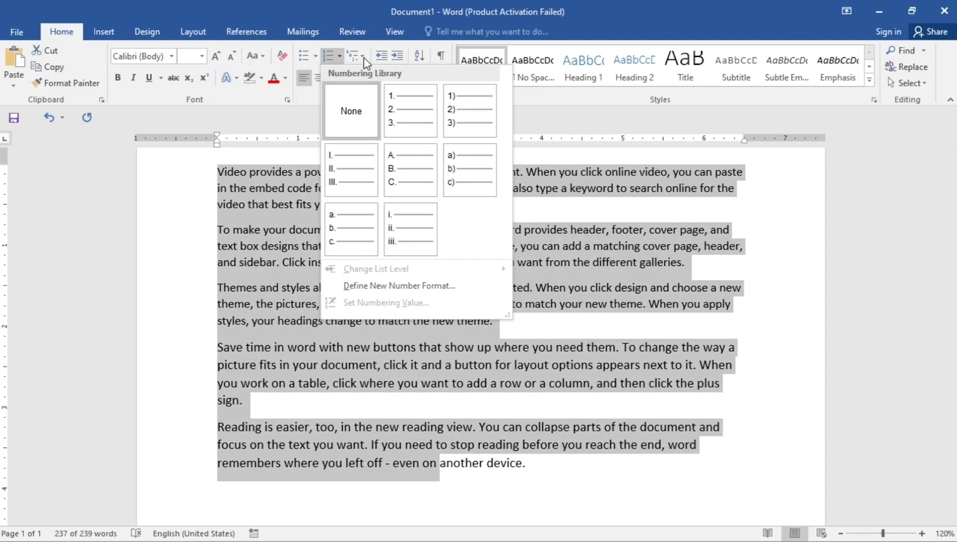
left_click(363, 58)
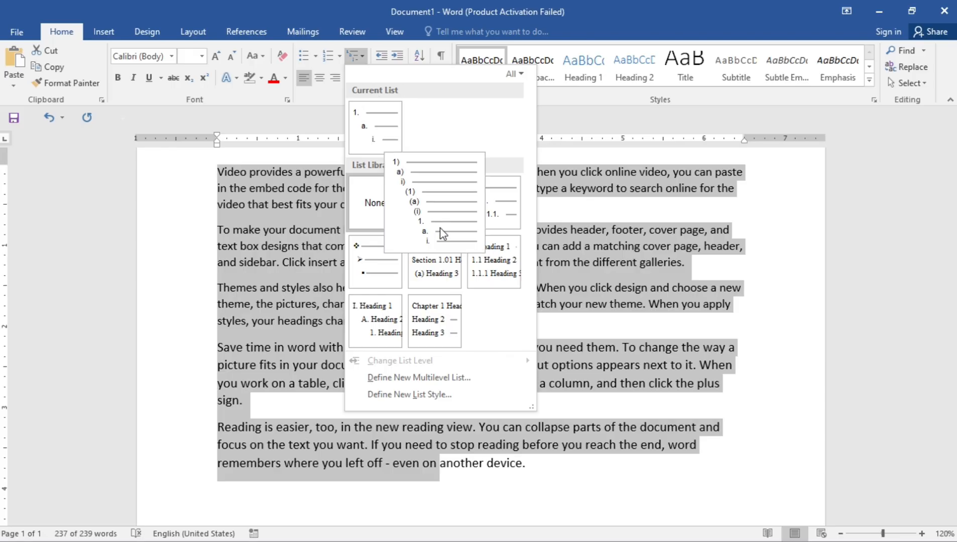
mouse_move(390, 261)
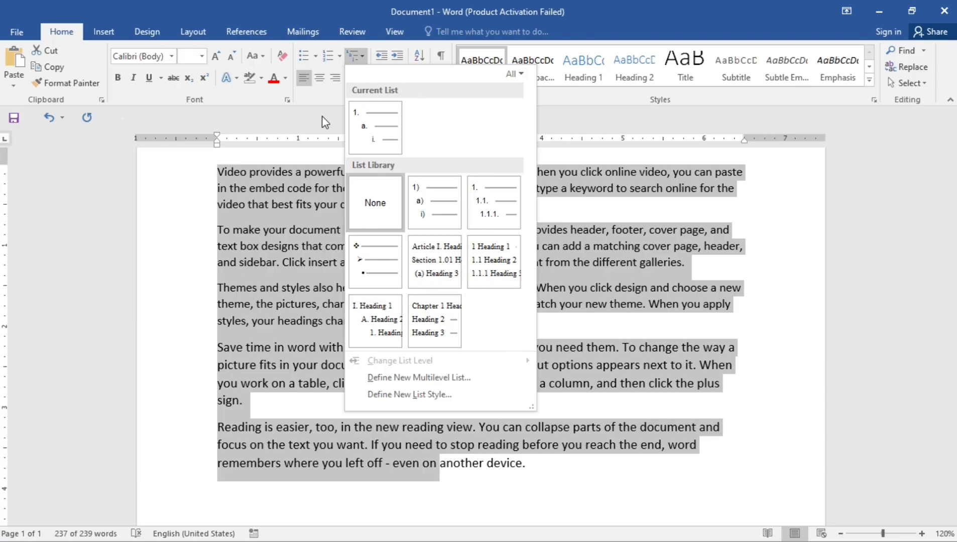
left_click(322, 117)
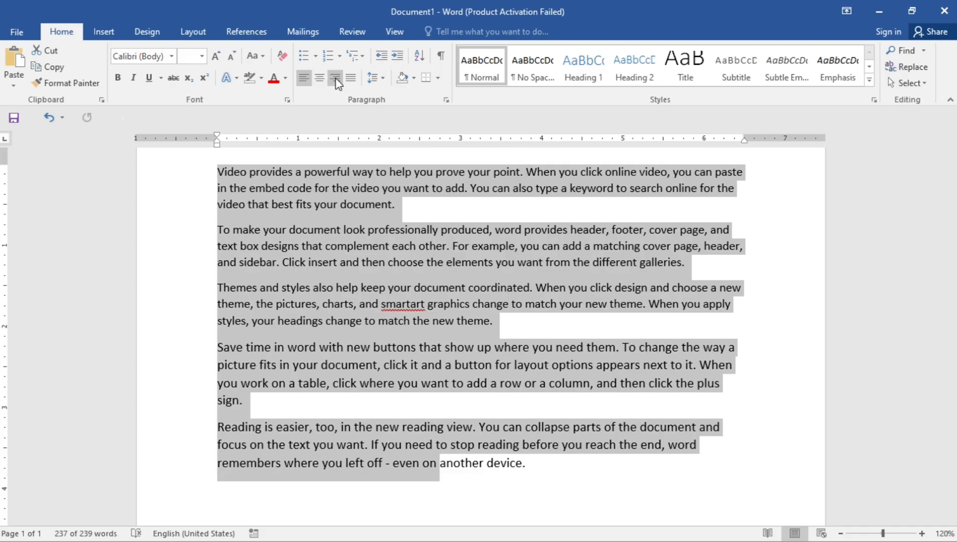
Increase the indent of the selected paragraphs by seven levels.
left_click(400, 61)
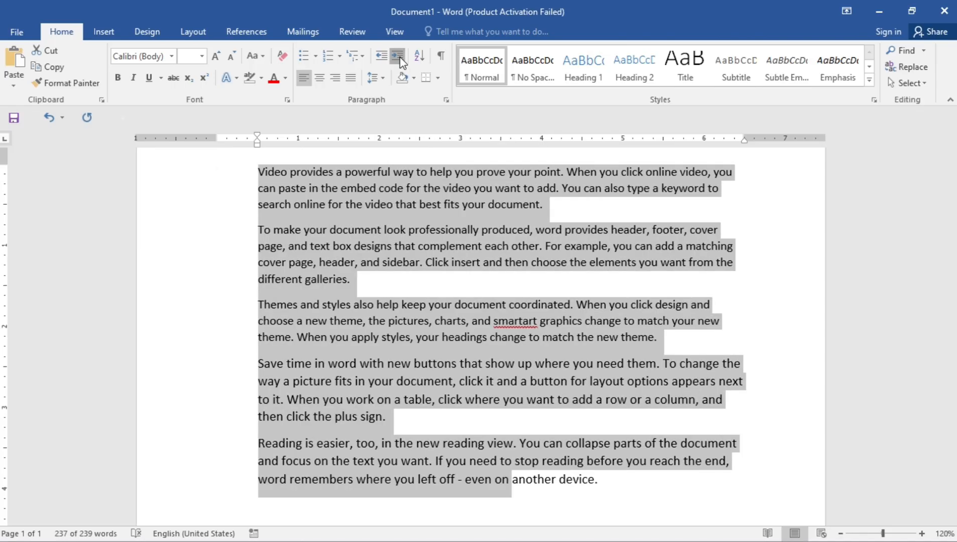
left_click(400, 61)
left_click(400, 61)
left_click(400, 61)
left_click(400, 61)
left_click(400, 61)
left_click(400, 60)
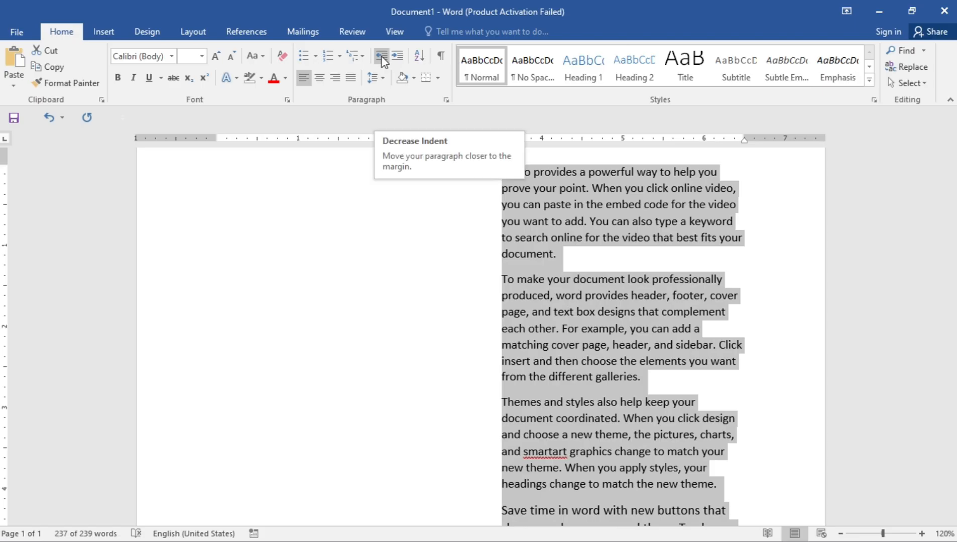
Decrease the indent of the selected paragraphs by seven levels, back to the left margin.
left_click(381, 60)
left_click(382, 60)
left_click(382, 61)
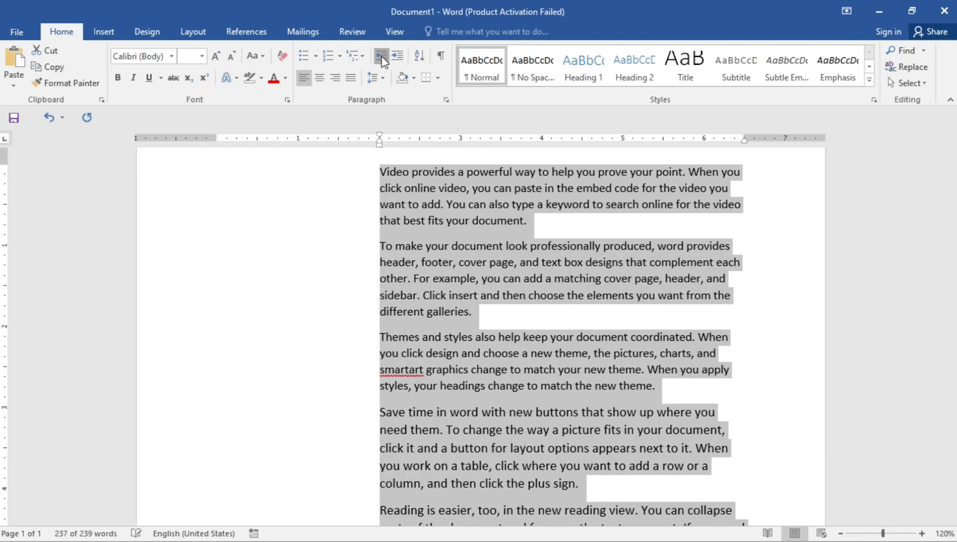
left_click(382, 60)
left_click(382, 61)
left_click(382, 61)
left_click(382, 60)
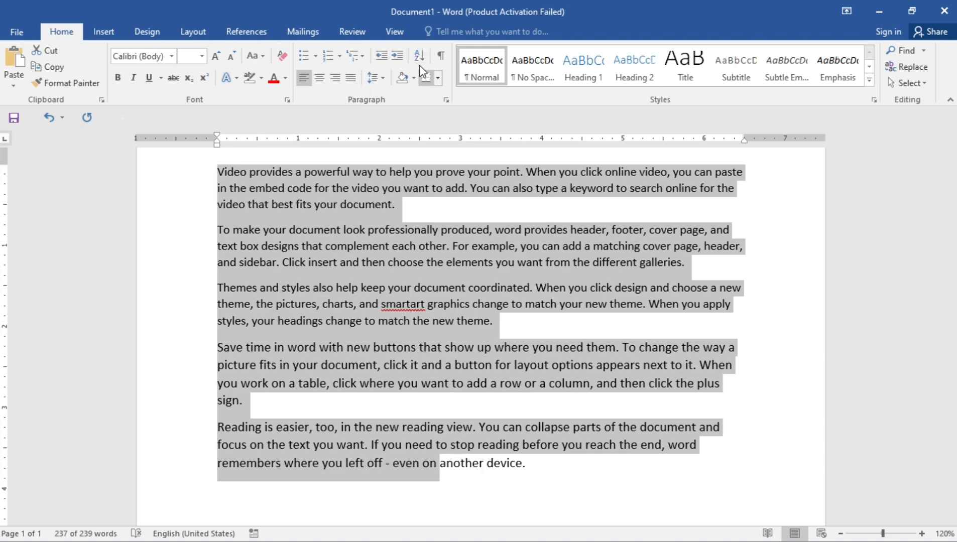
Try center, right and justified alignment on the selected paragraphs, returning them to left alignment after each.
left_click(319, 81)
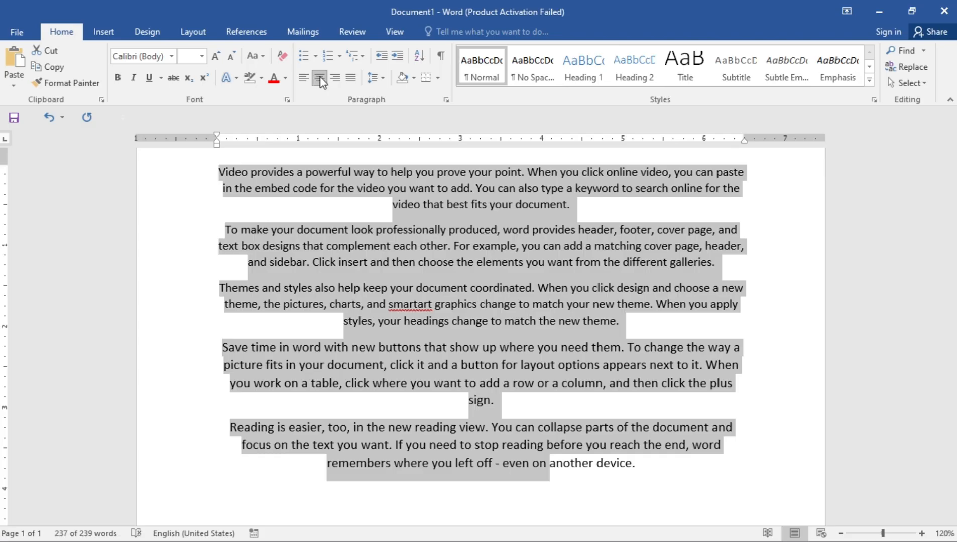
left_click(304, 80)
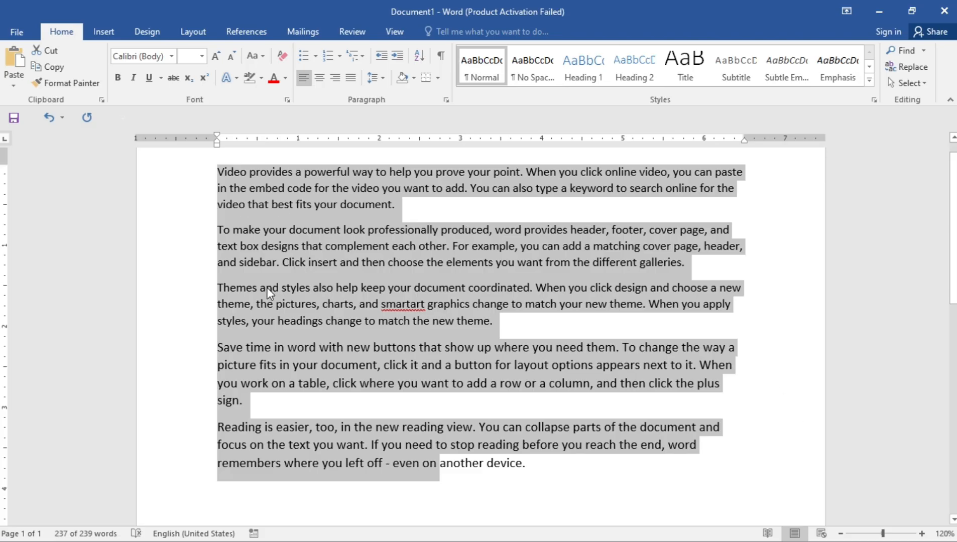
left_click(336, 79)
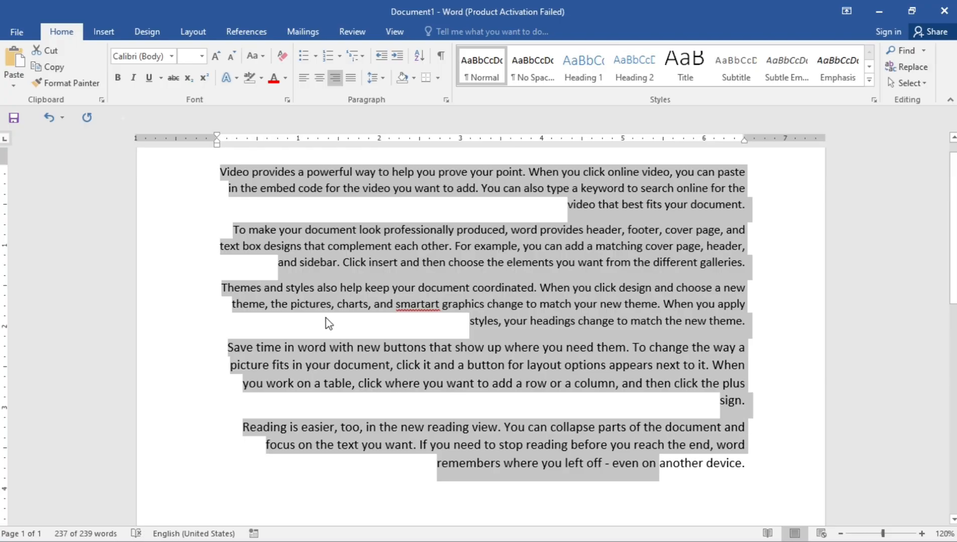
left_click(306, 79)
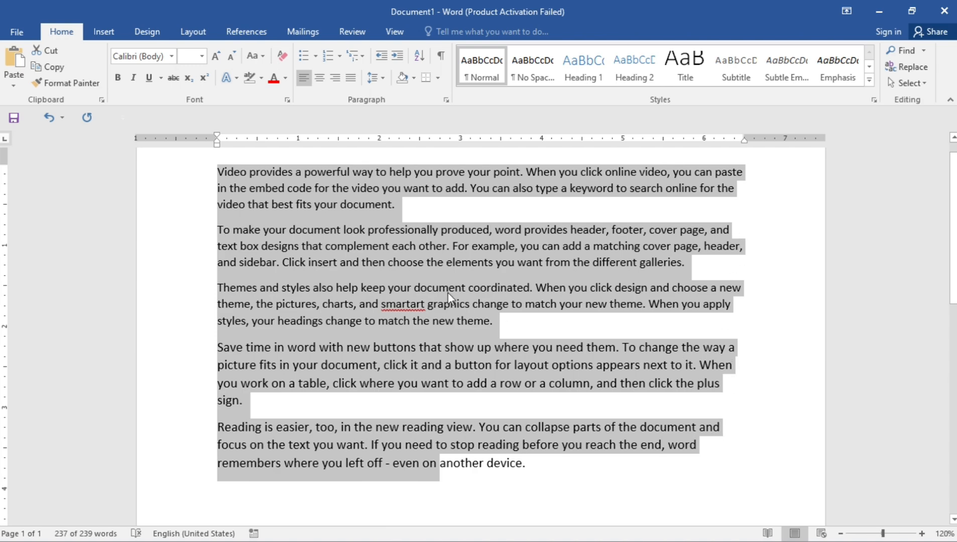
left_click(348, 78)
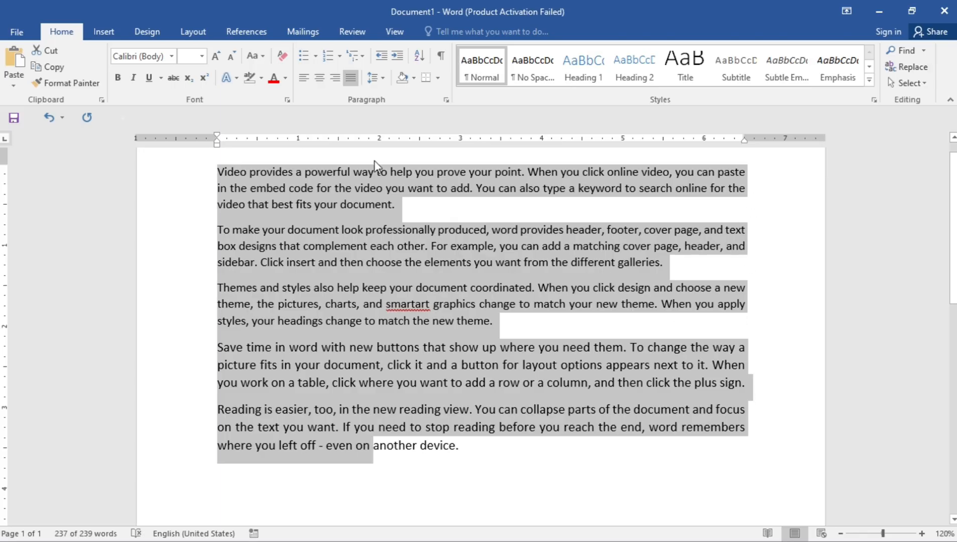
left_click(303, 79)
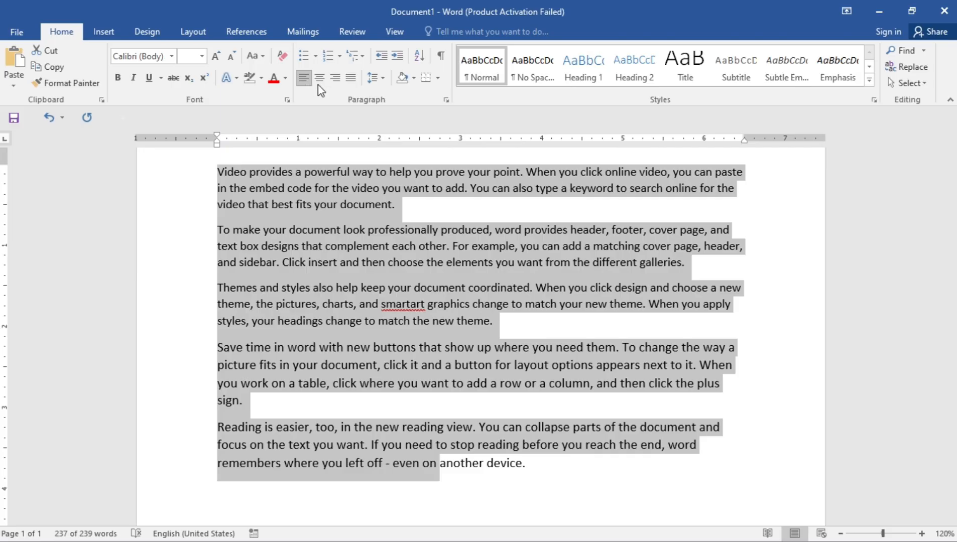
Look at the line spacing options and the shading colors for the selected paragraphs without applying any.
left_click(384, 77)
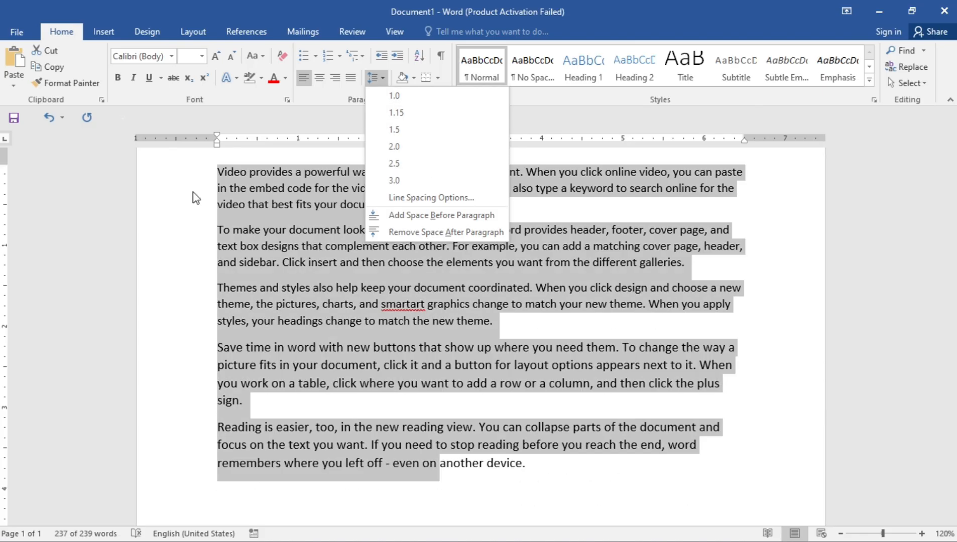
left_click(231, 181)
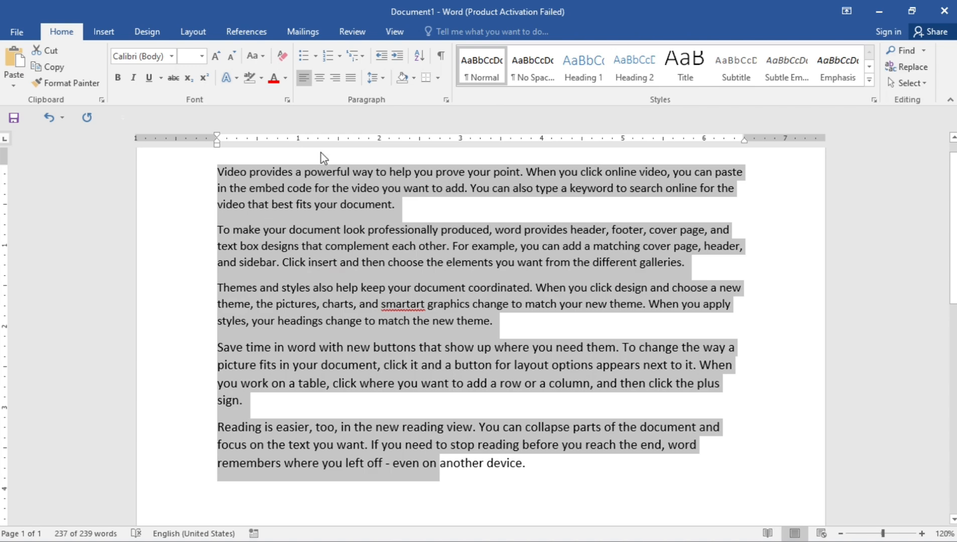
left_click(414, 82)
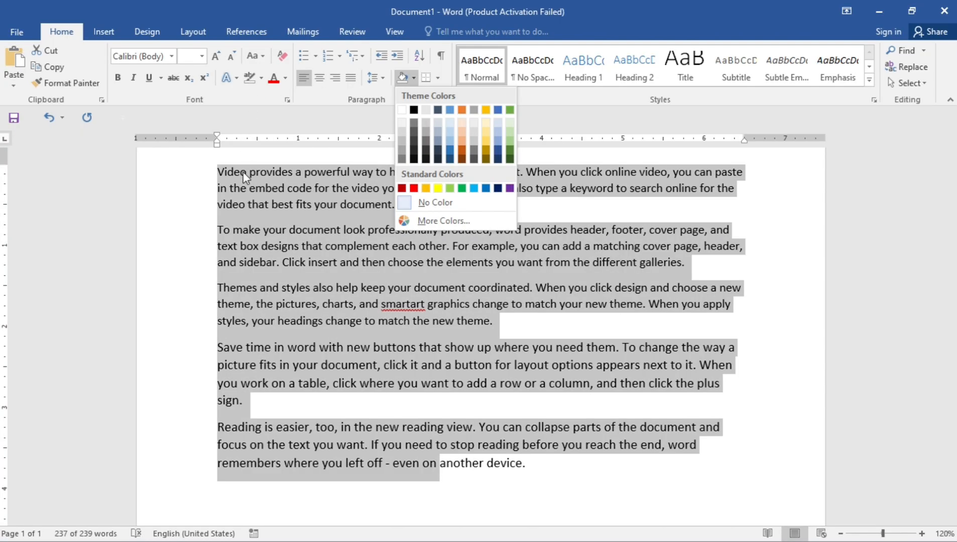
left_click(243, 174)
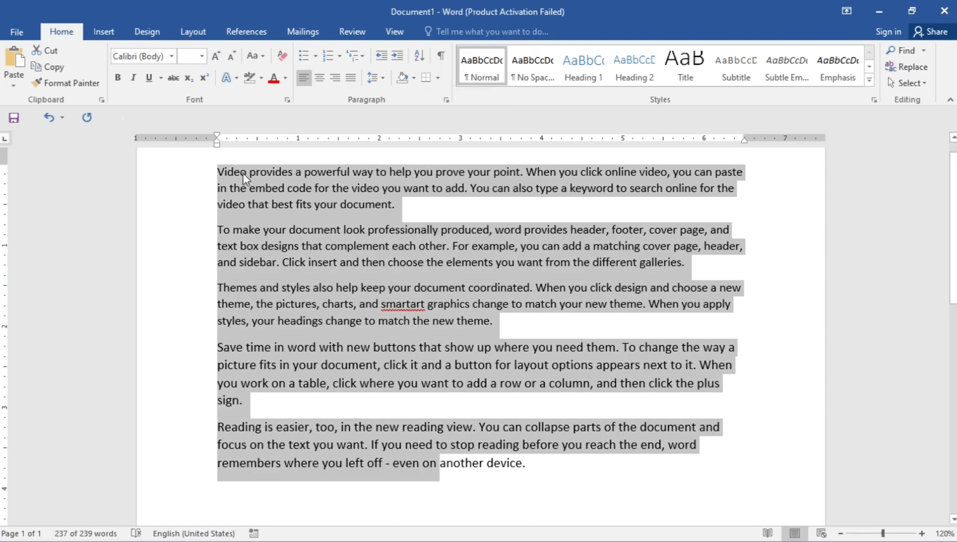
Highlight the first paragraph, beginning "Video provides", in yellow.
left_click(226, 170)
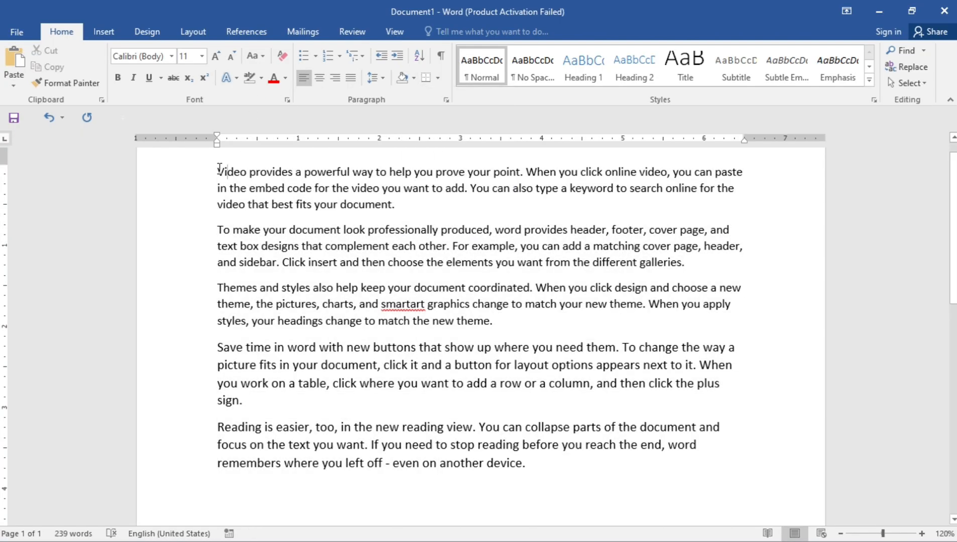
left_click_drag(219, 170, 395, 209)
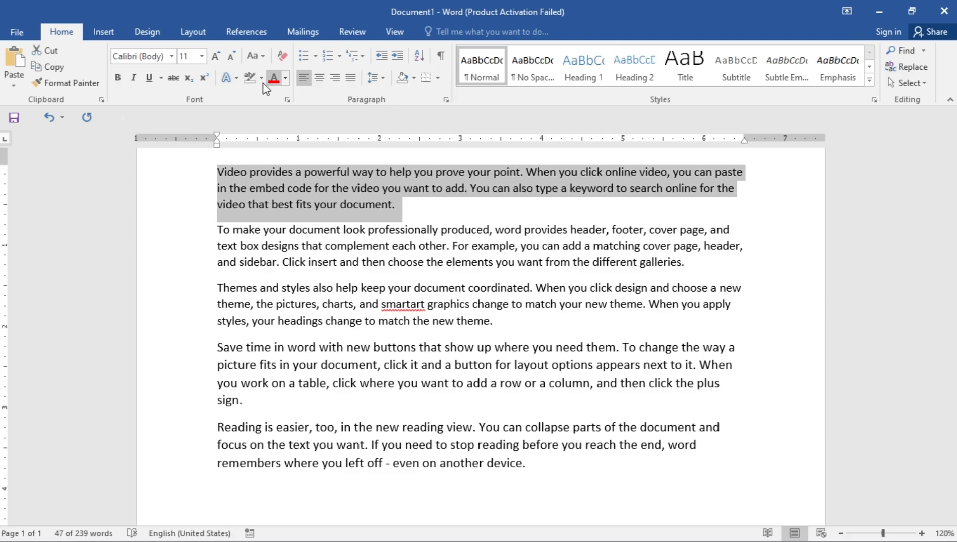
left_click(229, 78)
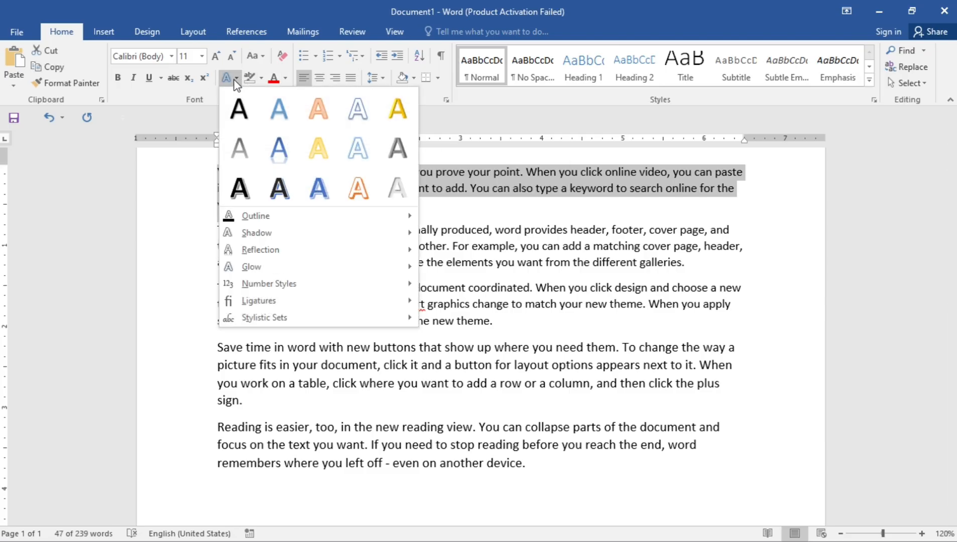
left_click(261, 77)
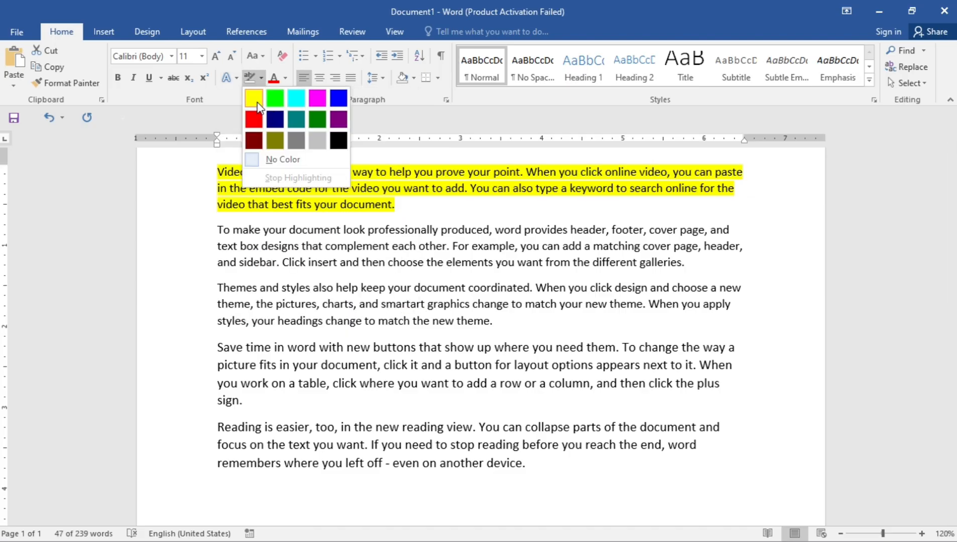
left_click(257, 107)
Apply the standard orange shading to the second paragraph, beginning "To make your document".
left_click(220, 231)
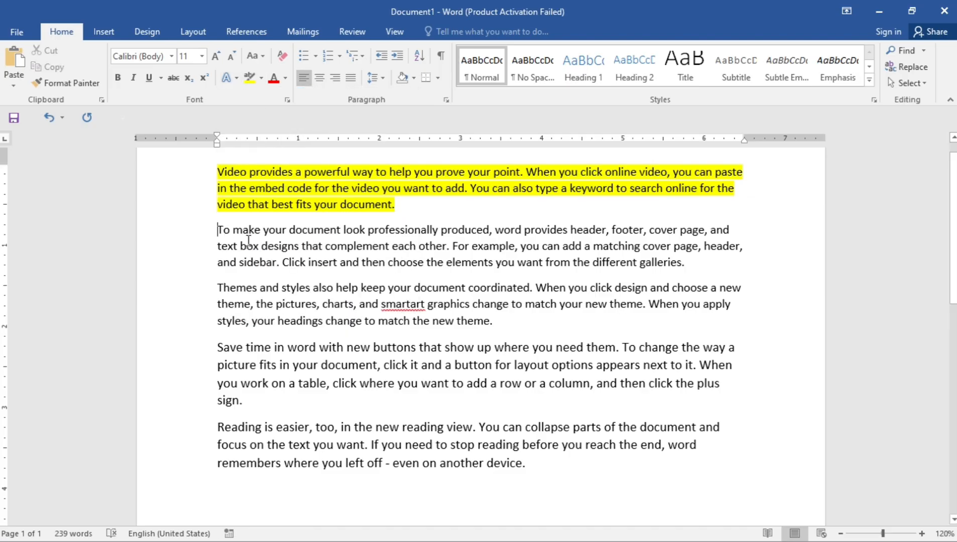
left_click_drag(217, 231, 712, 266)
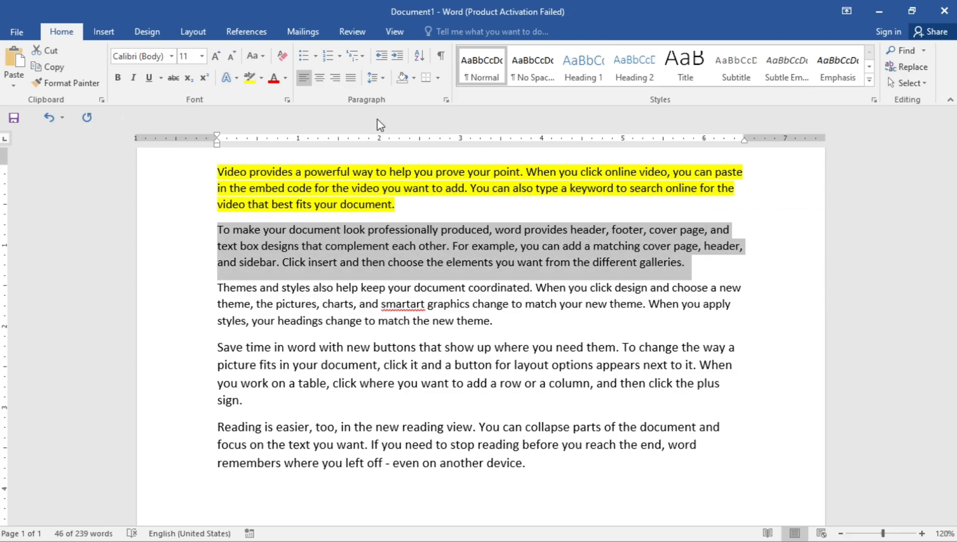
left_click(413, 78)
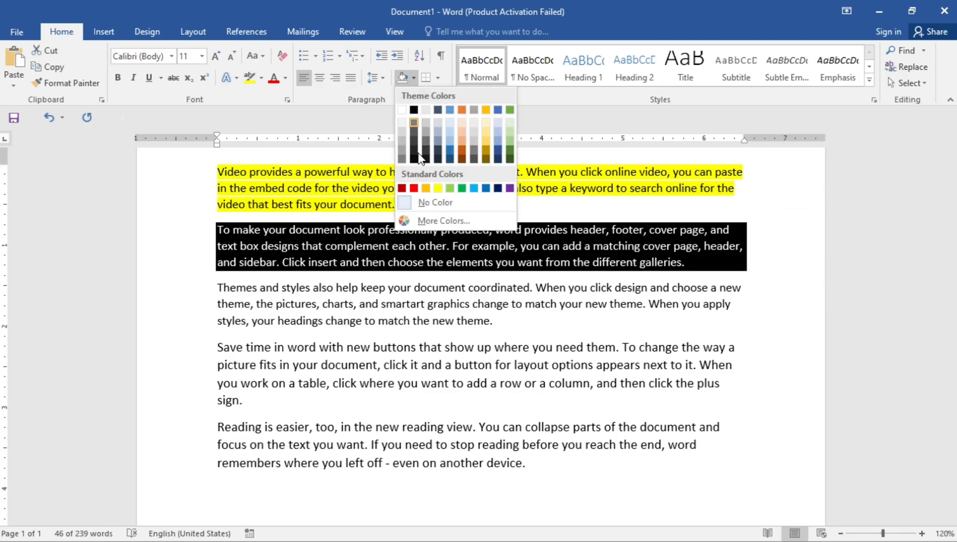
left_click(423, 188)
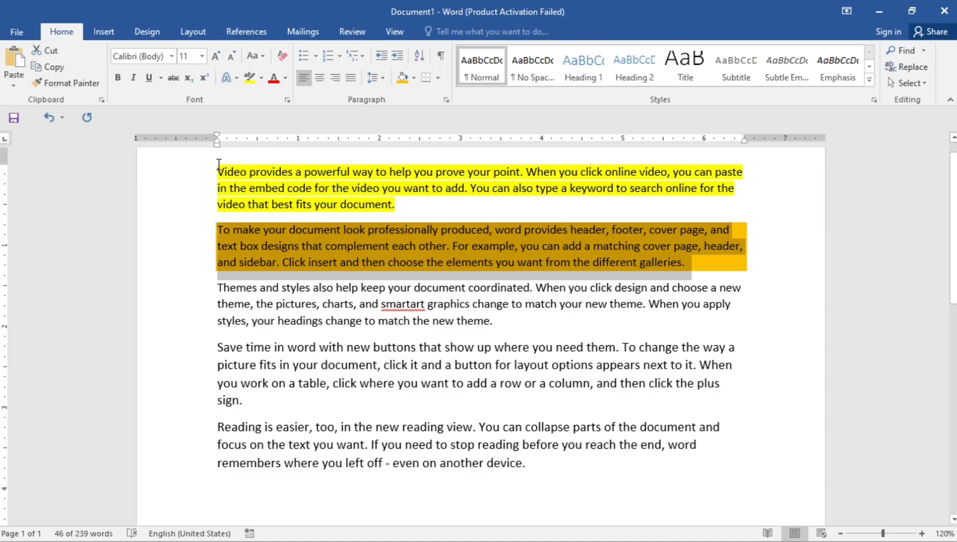
Clear all formatting from the first two paragraphs together.
left_click_drag(218, 165, 702, 274)
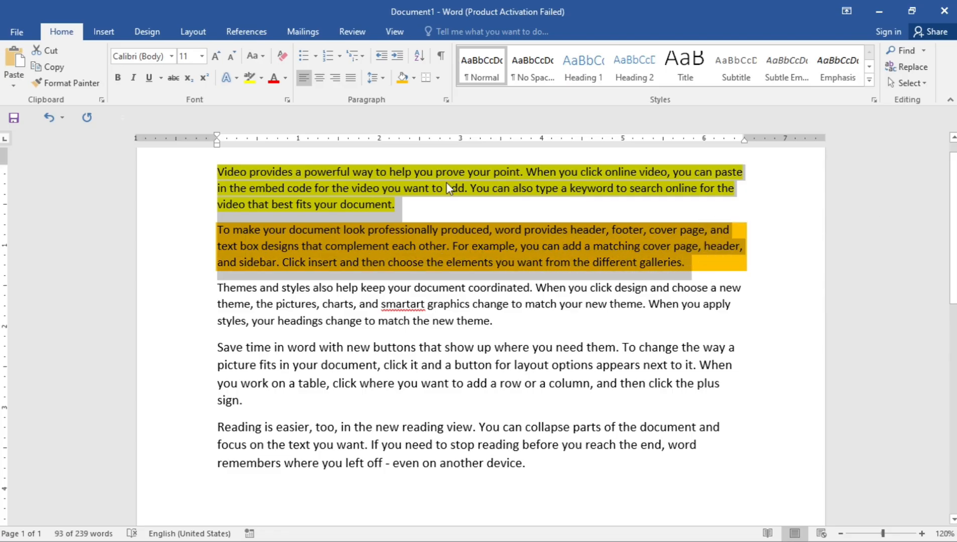
left_click(282, 57)
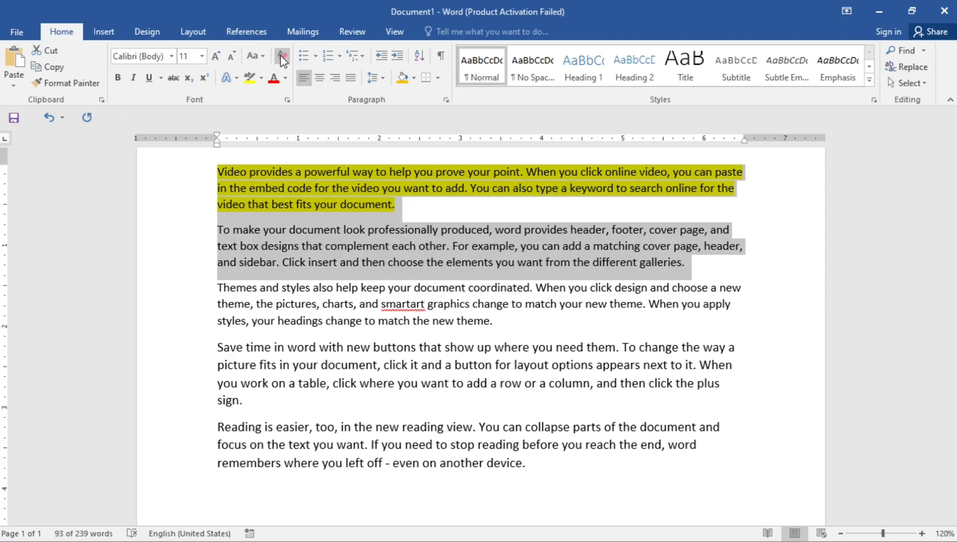
left_click(271, 199)
Remove the yellow highlight from the first paragraph, beginning "Video provides", by setting its highlight color to No Color.
left_click(223, 171)
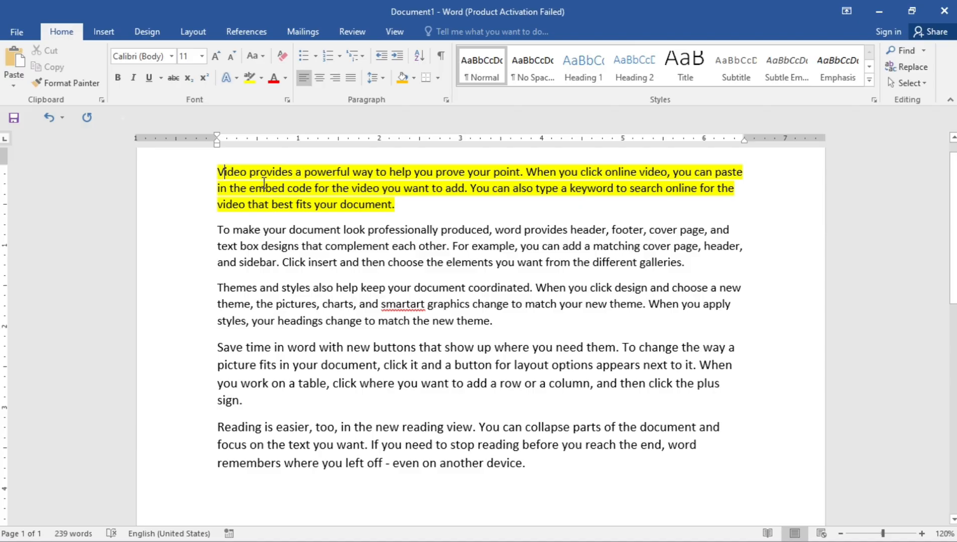
left_click_drag(217, 171, 401, 207)
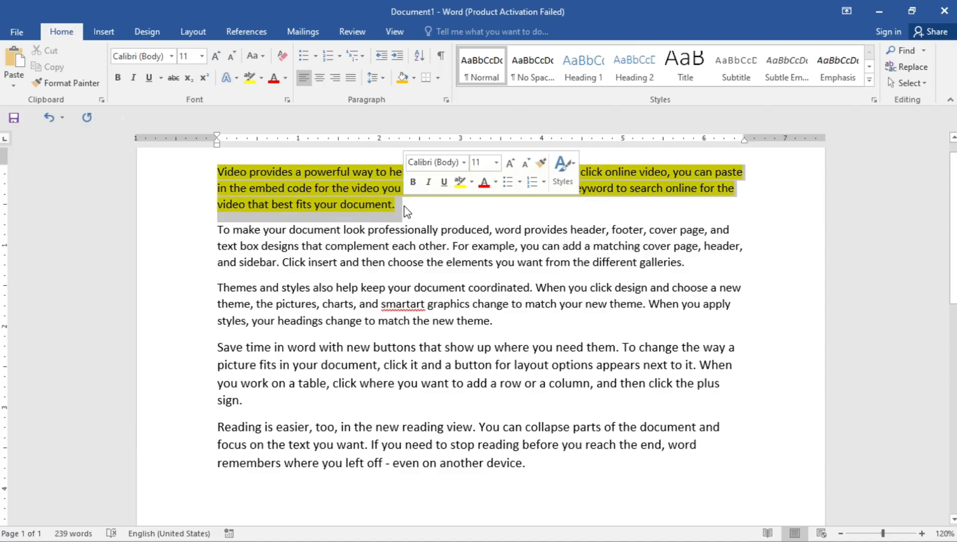
left_click(261, 78)
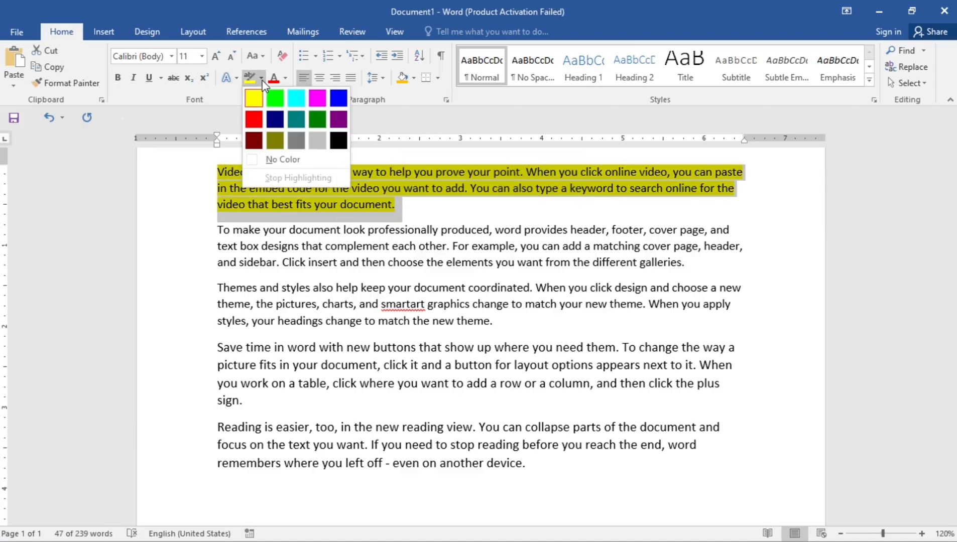
left_click(262, 159)
left_click(394, 205)
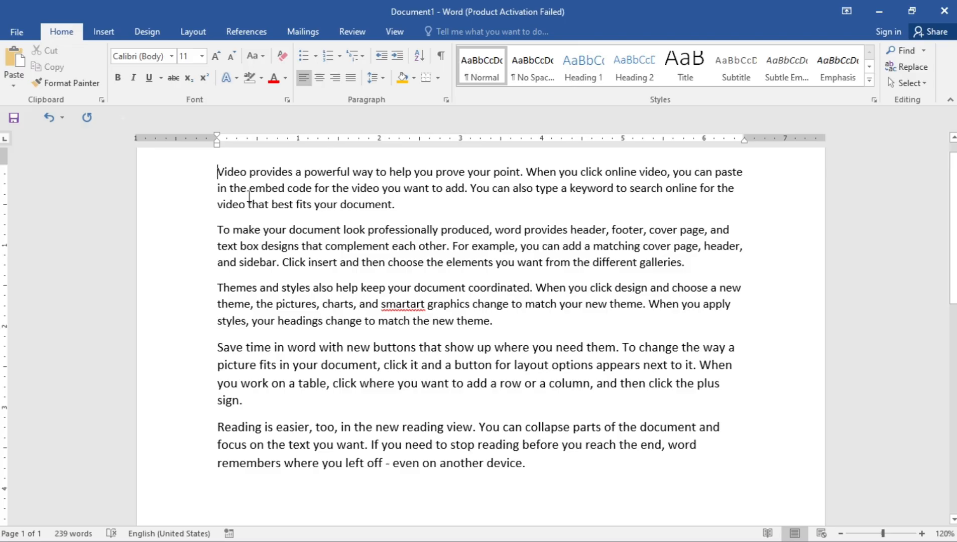
Delete all the sample text from the document.
left_click_drag(249, 197, 541, 476)
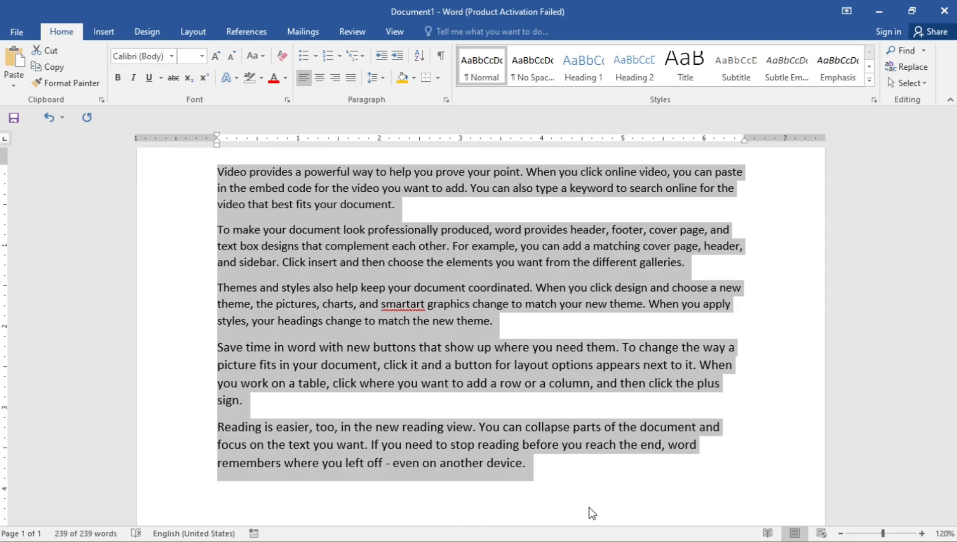
left_click(604, 505)
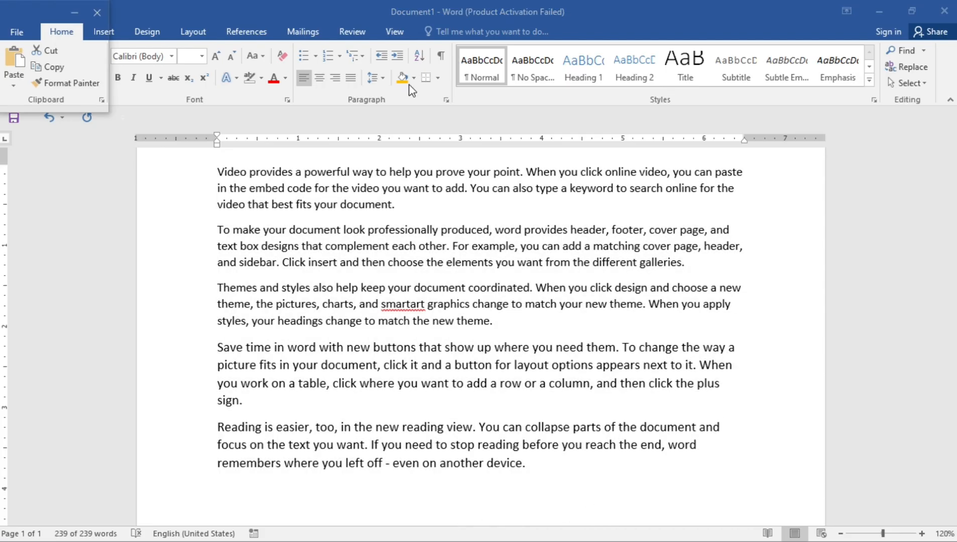
left_click(213, 174)
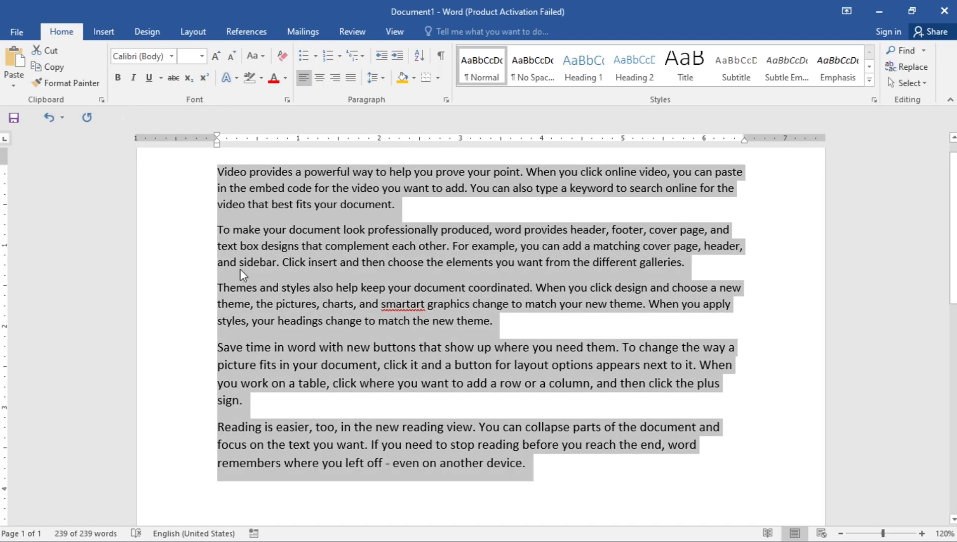
key("Delete")
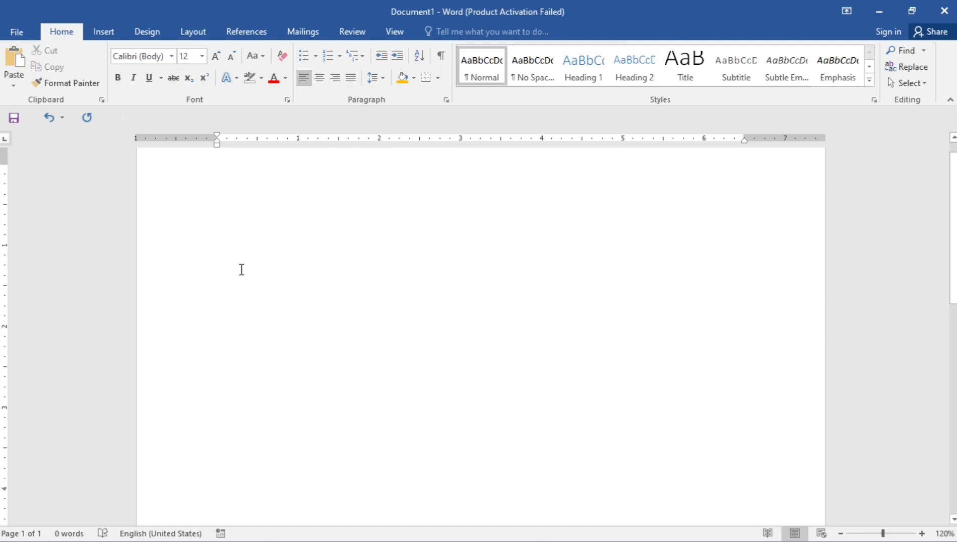
Enter an unordered list of letters on separate lines: W, R, T, Yu, Iq, A, Z, S, X, Cv and Bg.
type("w")
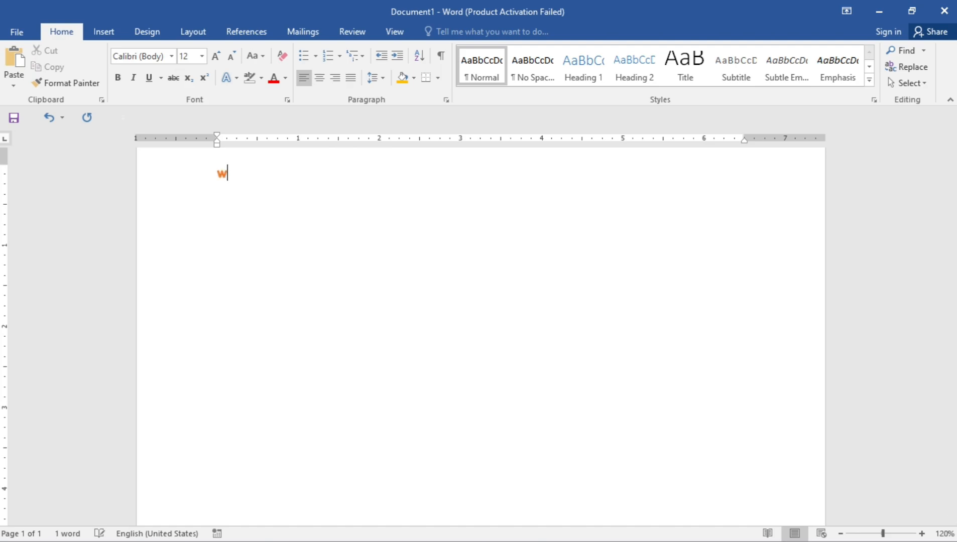
key("Return")
type("r")
key("Return")
type("t")
key("Return")
type("yu")
key("Return")
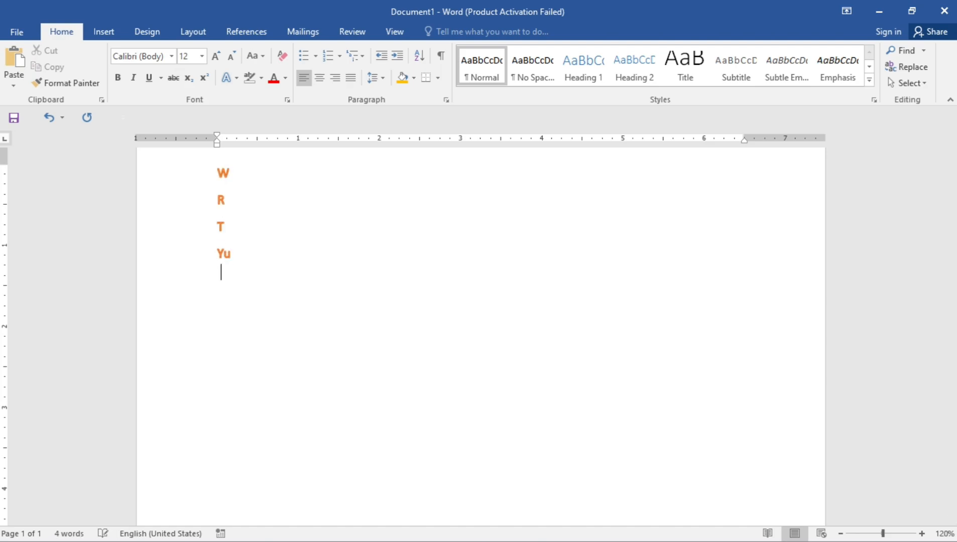
type("ig")
key("Return")
type("a")
key("Return")
type("z")
key("Return")
type("s")
key("Return")
type("x")
type("cv")
key("Return")
type("bg")
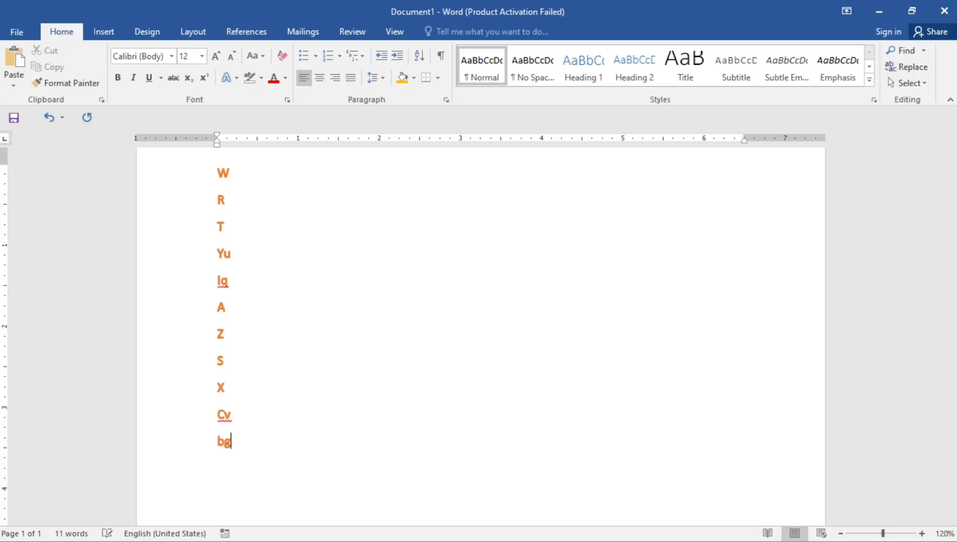
key("Return")
Sort the whole list of letters by paragraphs as text in descending order.
scroll(224, 165, "up", 1)
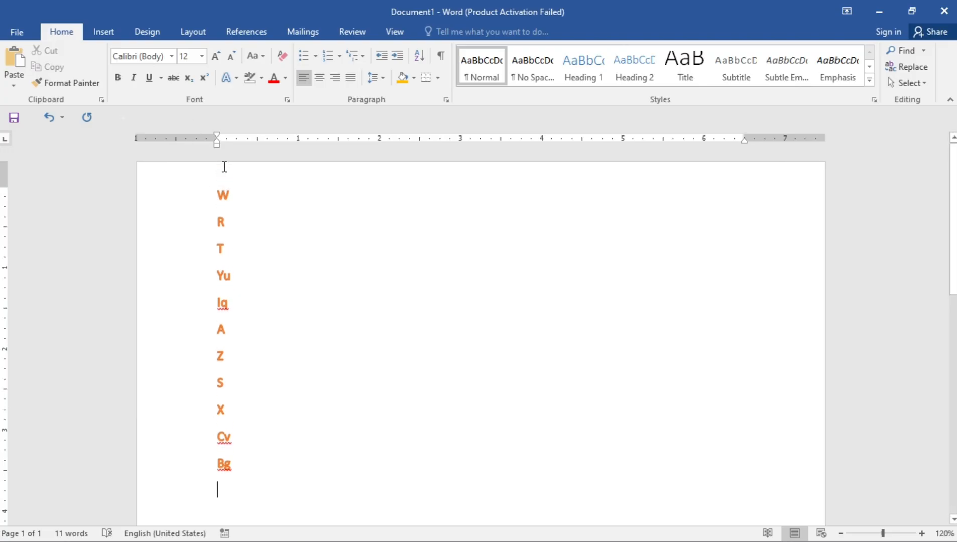
scroll(224, 165, "down", 1)
right_click(220, 166)
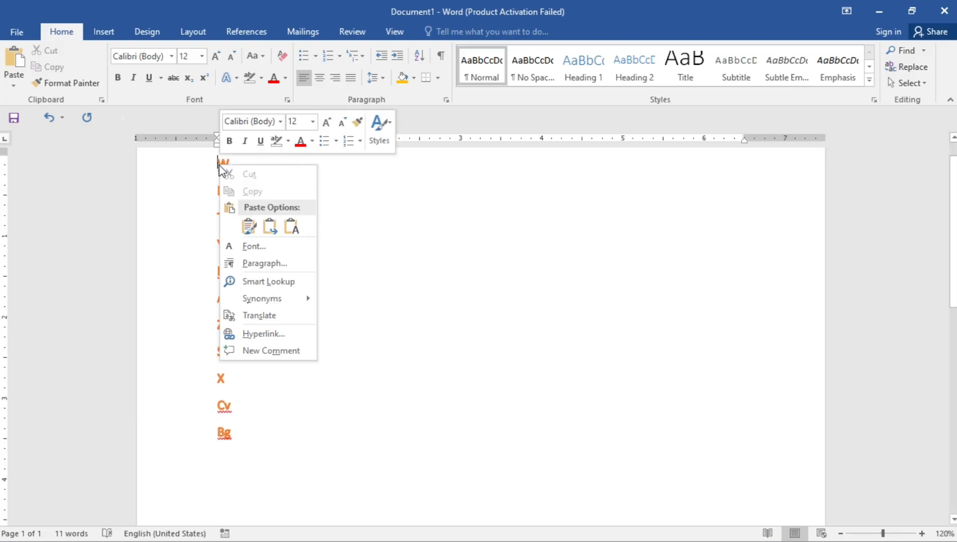
key("Escape")
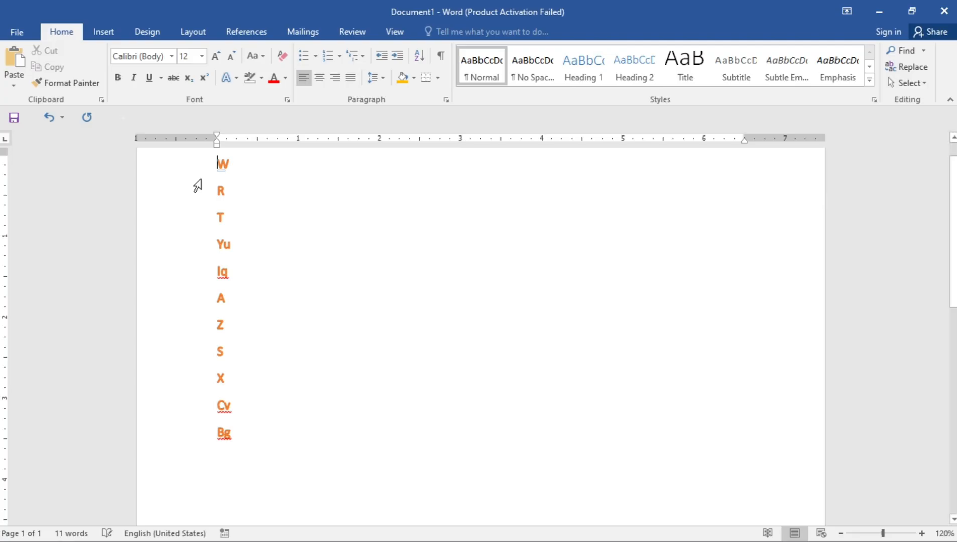
key("ctrl+a")
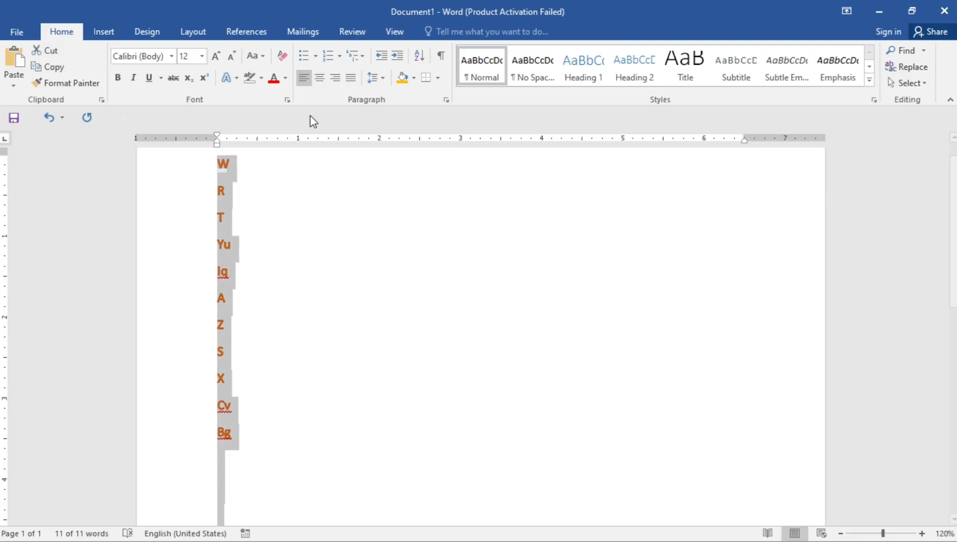
left_click(416, 58)
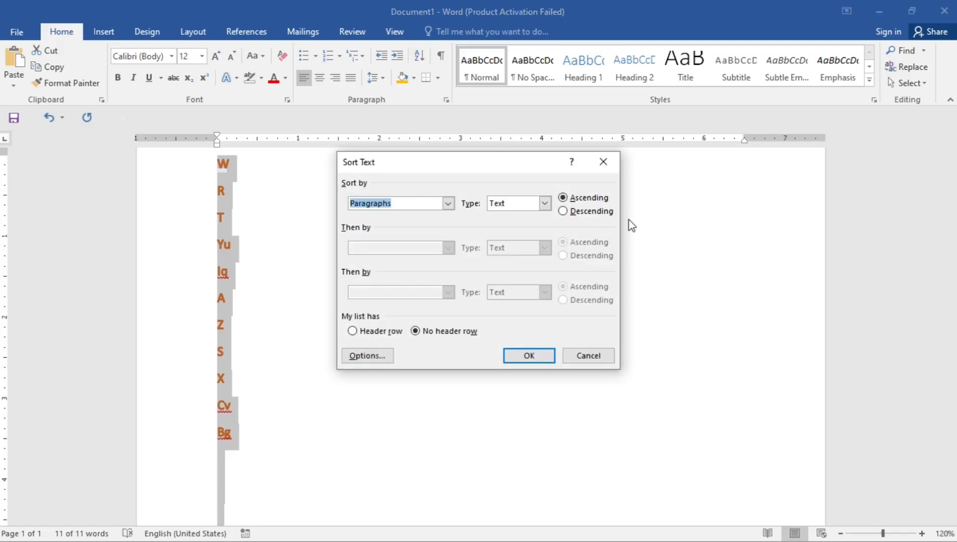
left_click(563, 212)
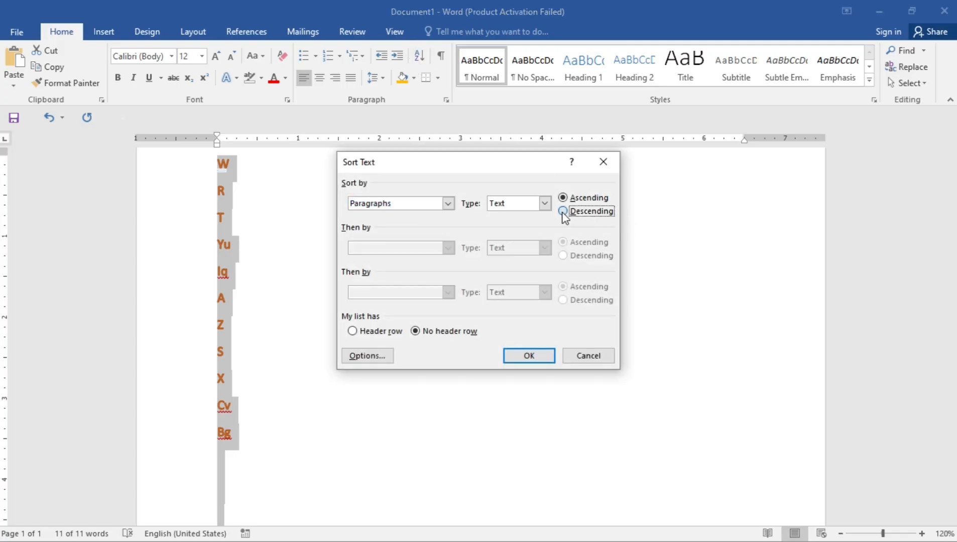
left_click(522, 352)
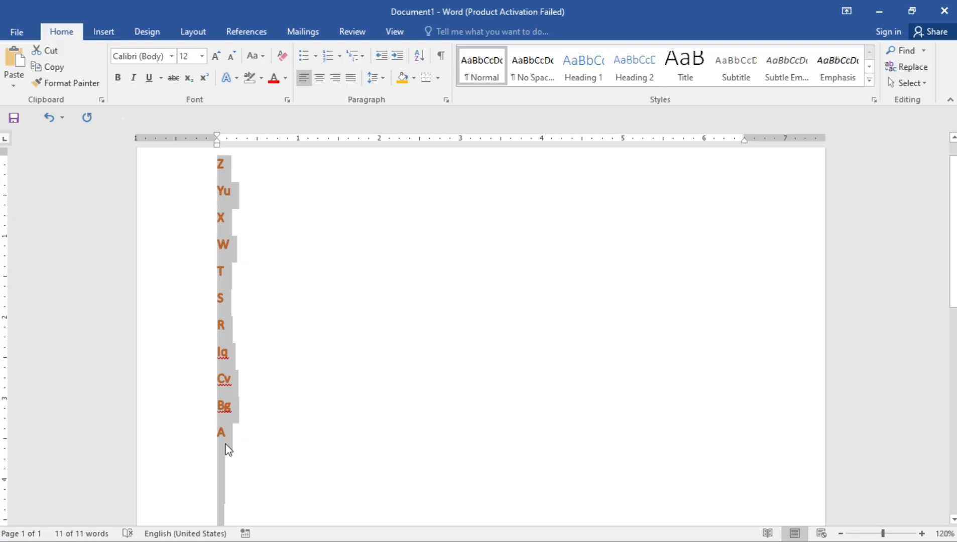
Sort the selected list again by paragraphs as text, this time in ascending order.
left_click(419, 56)
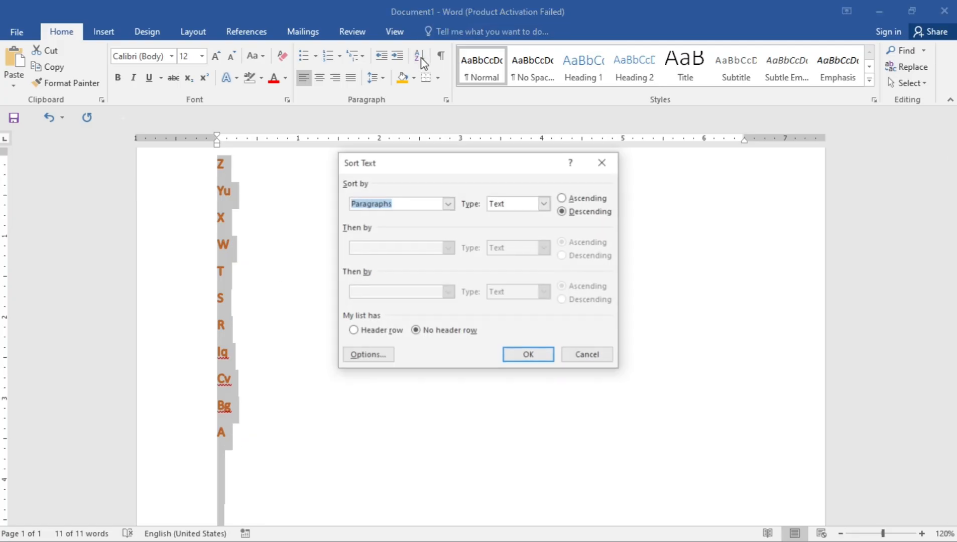
left_click(562, 197)
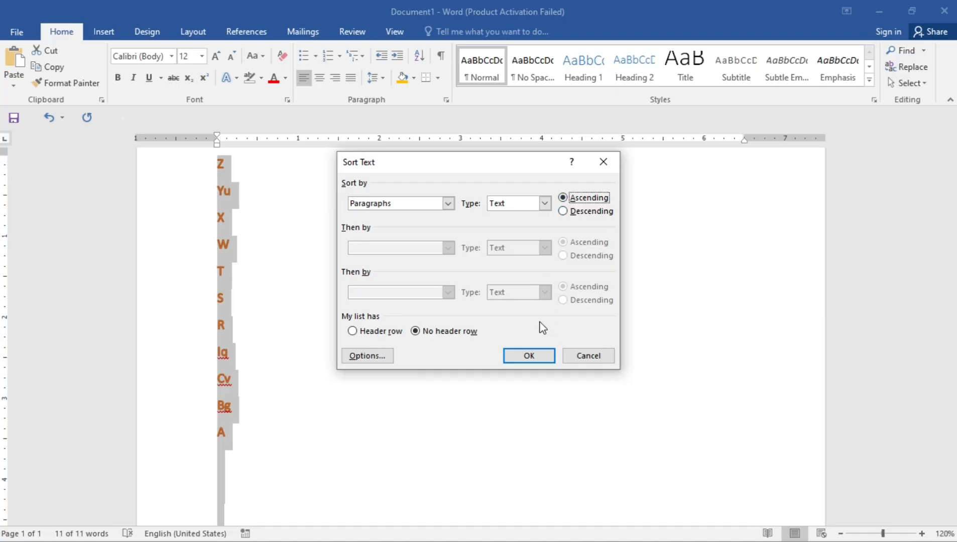
left_click(530, 357)
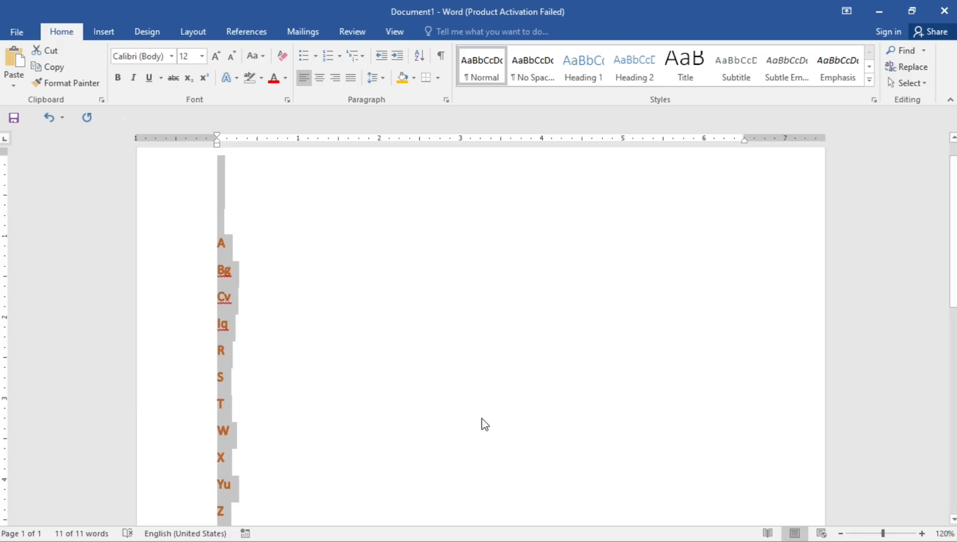
Replace the sorted letter list with the sample paragraphs pasted from the clipboard.
key("Delete")
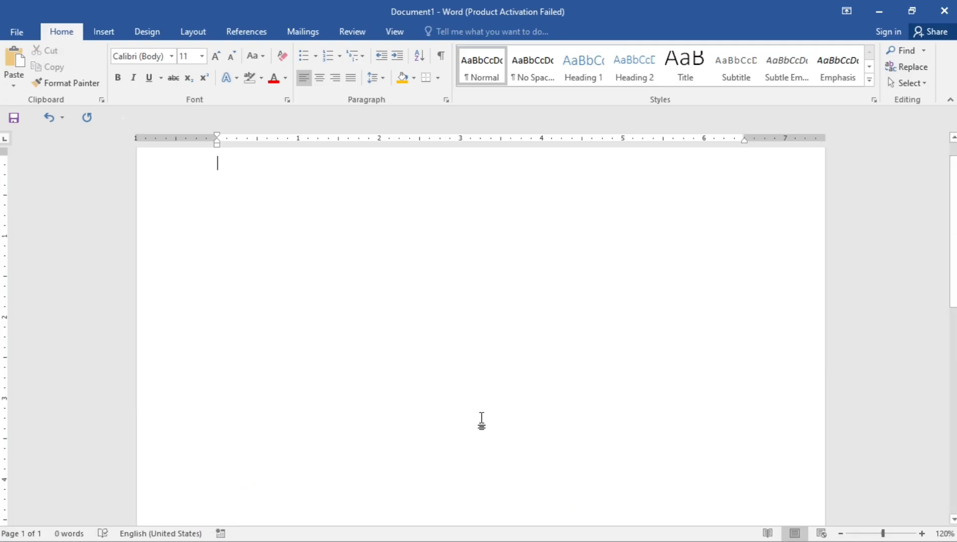
key("ctrl+v")
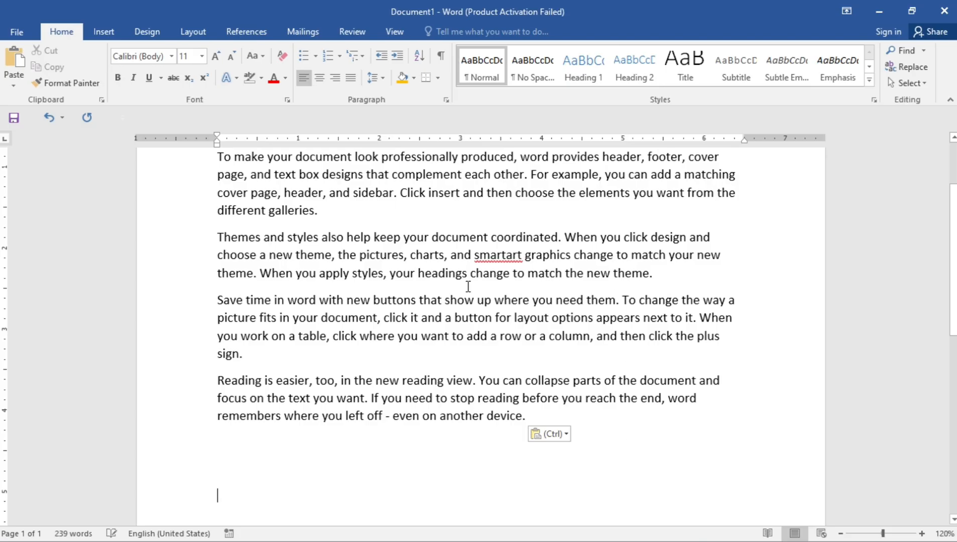
scroll(467, 287, "up", 3)
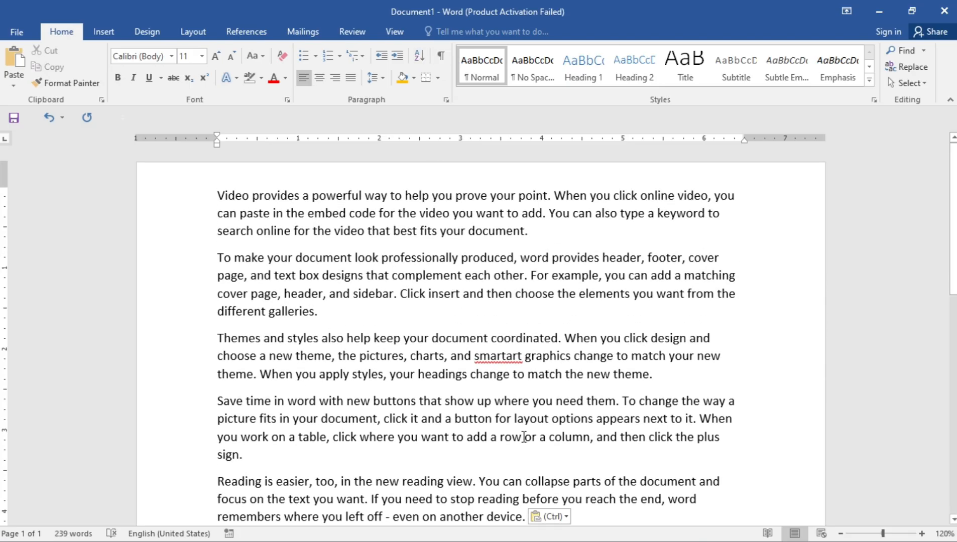
left_click(598, 508)
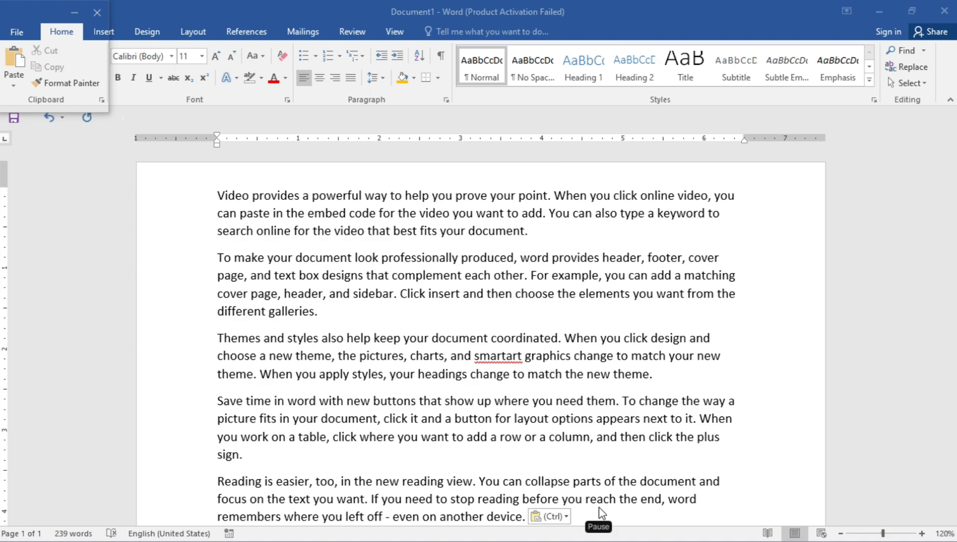
Show the paragraph marks and other hidden formatting symbols, examine them through to the end of the document, and hide them again.
left_click(440, 63)
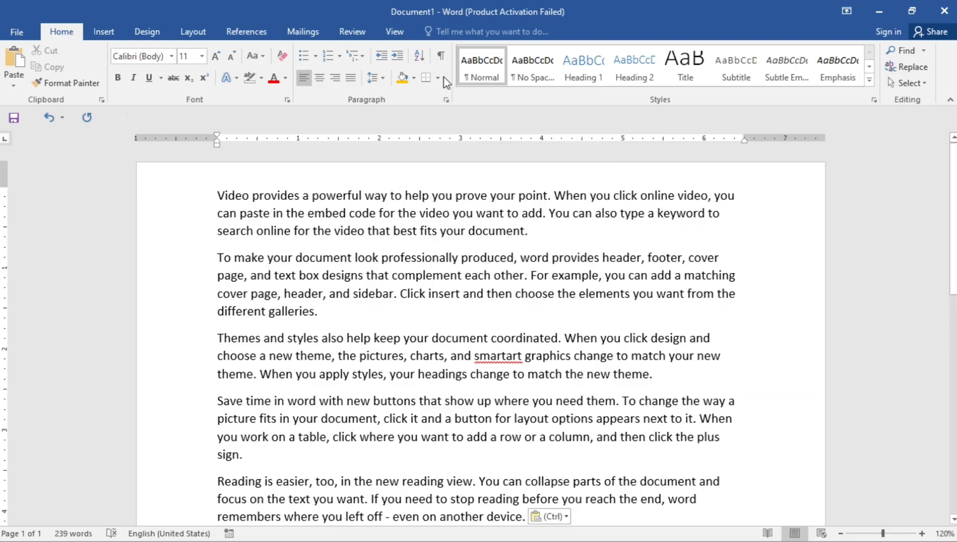
left_click(442, 59)
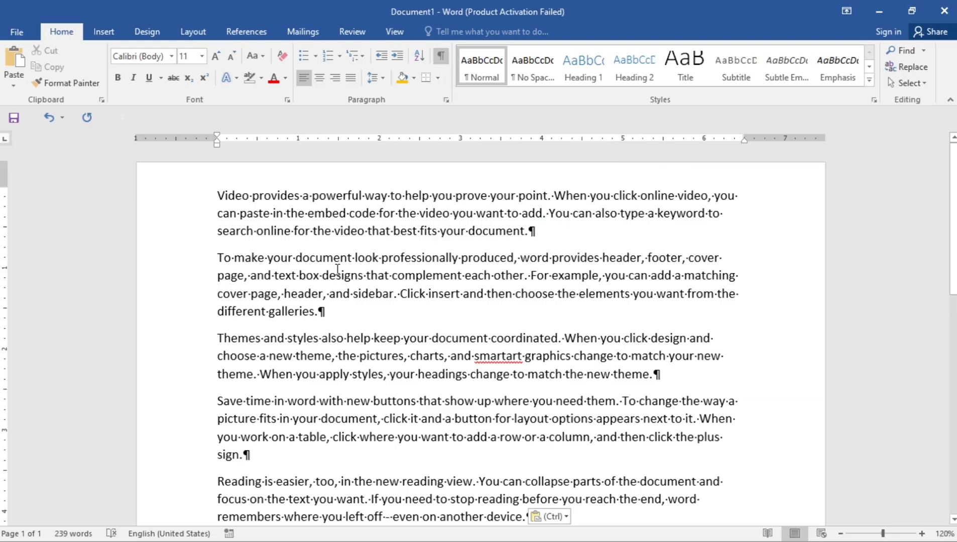
key("Return")
key("Return")
key("Return")
scroll(337, 270, "down", 3)
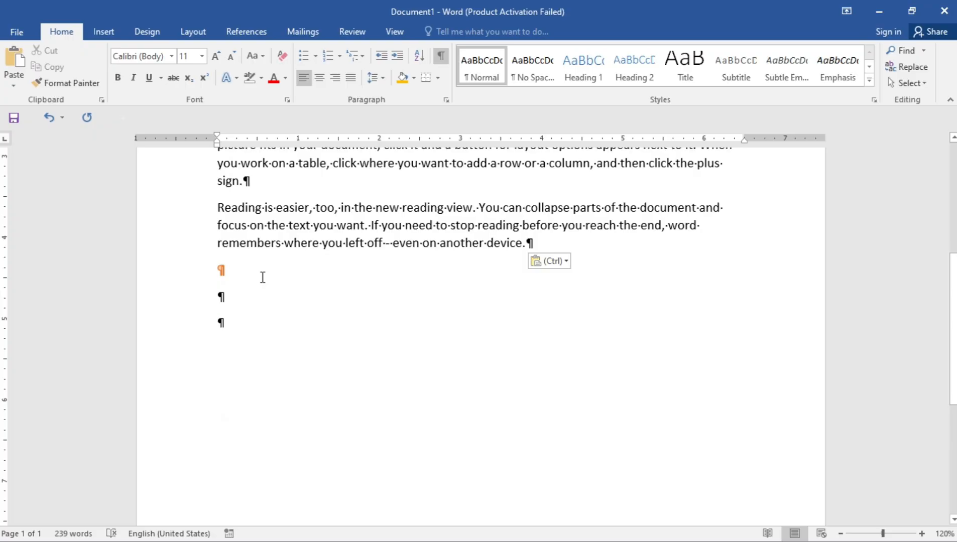
scroll(262, 278, "up", 2)
scroll(262, 277, "up", 3)
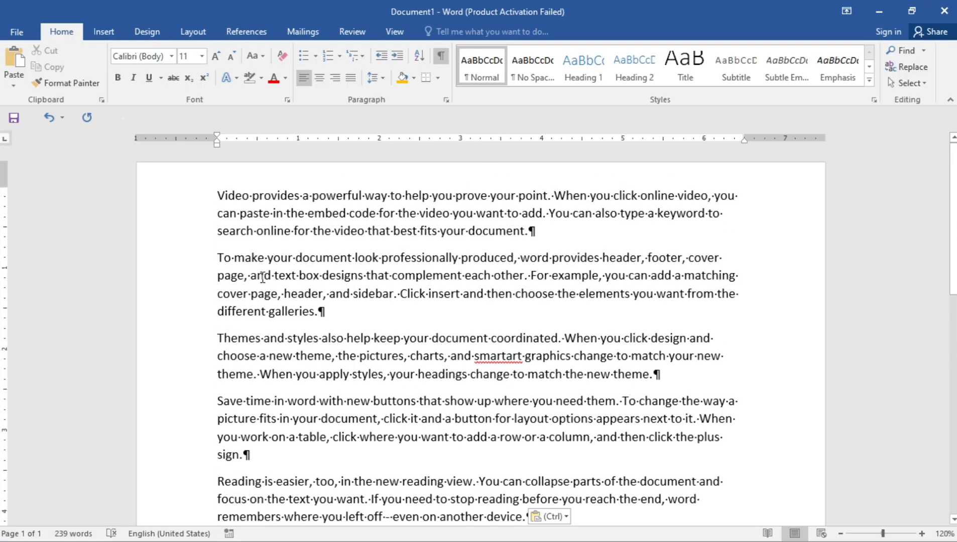
left_click(442, 57)
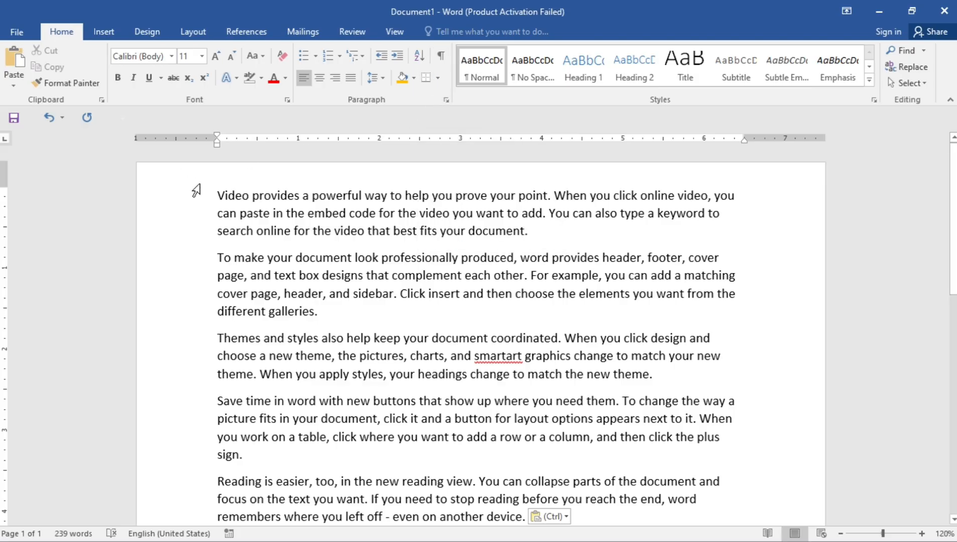
Apply All Borders to every paragraph in the document and check the result down to the last lines.
left_click_drag(216, 193, 398, 390)
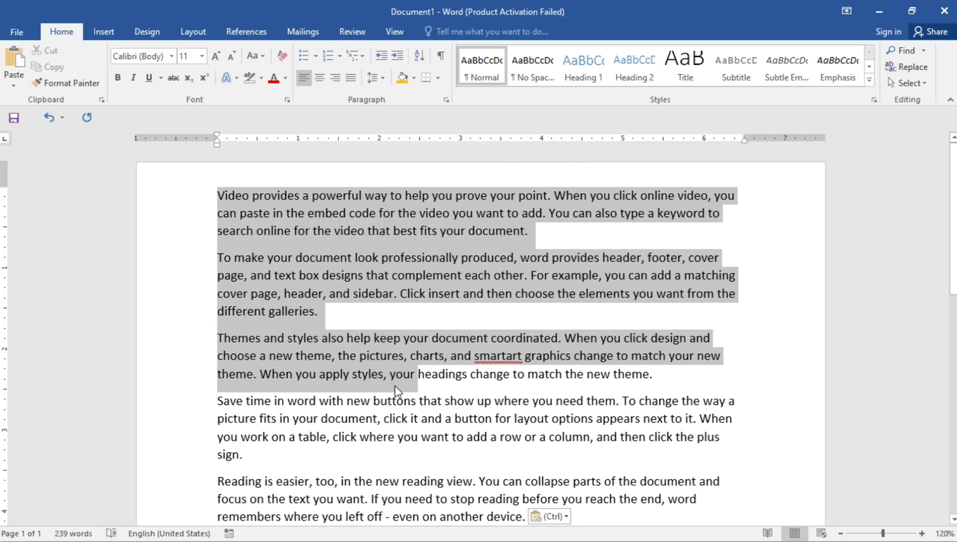
key("ctrl+a")
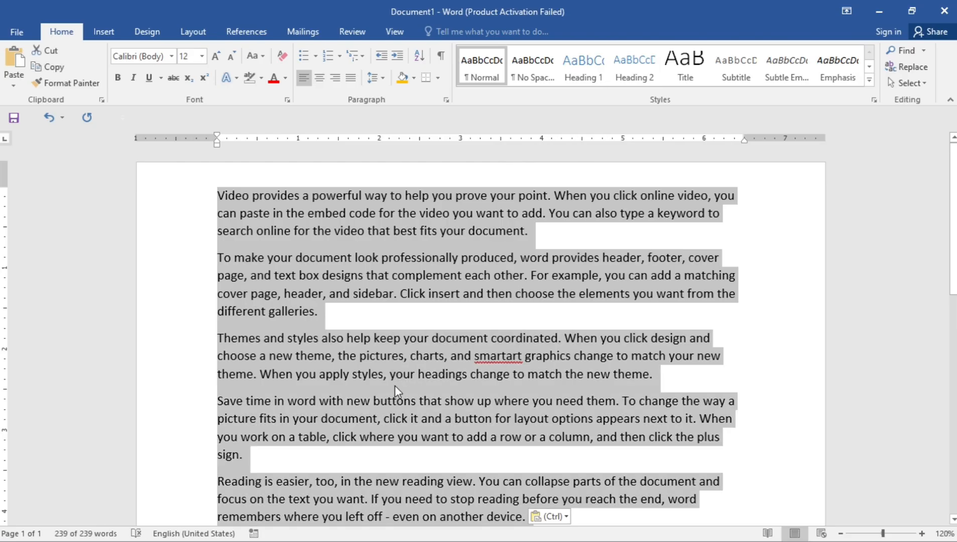
left_click(438, 78)
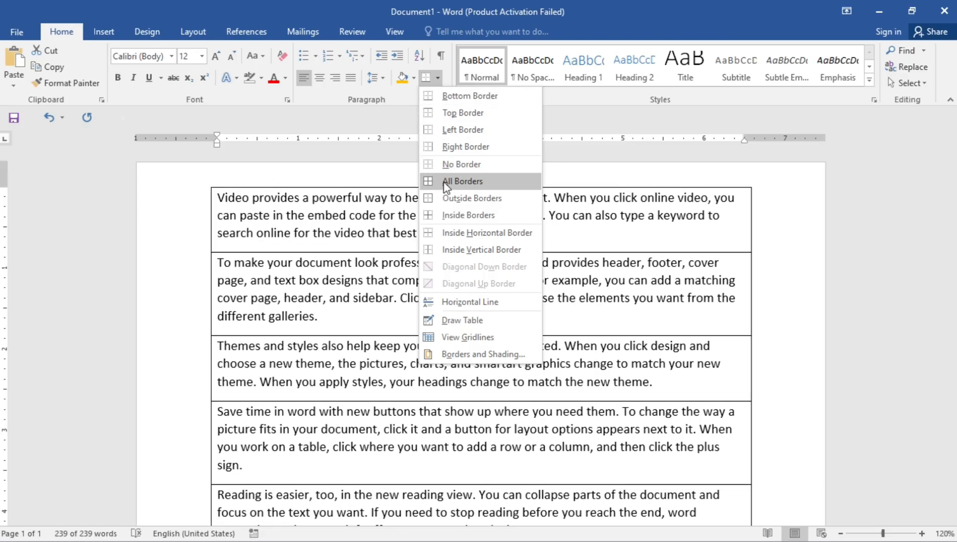
left_click(446, 186)
scroll(403, 375, "down", 5)
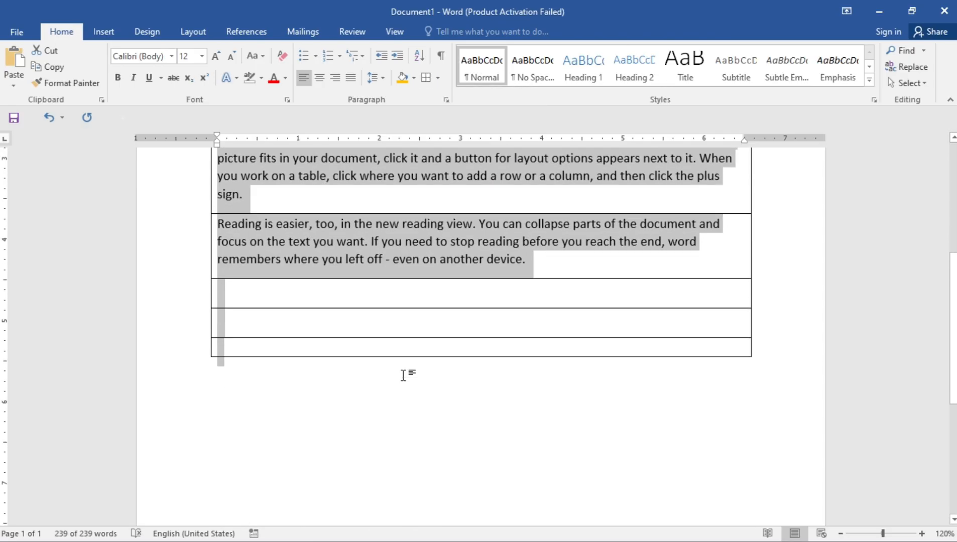
scroll(403, 376, "up", 5)
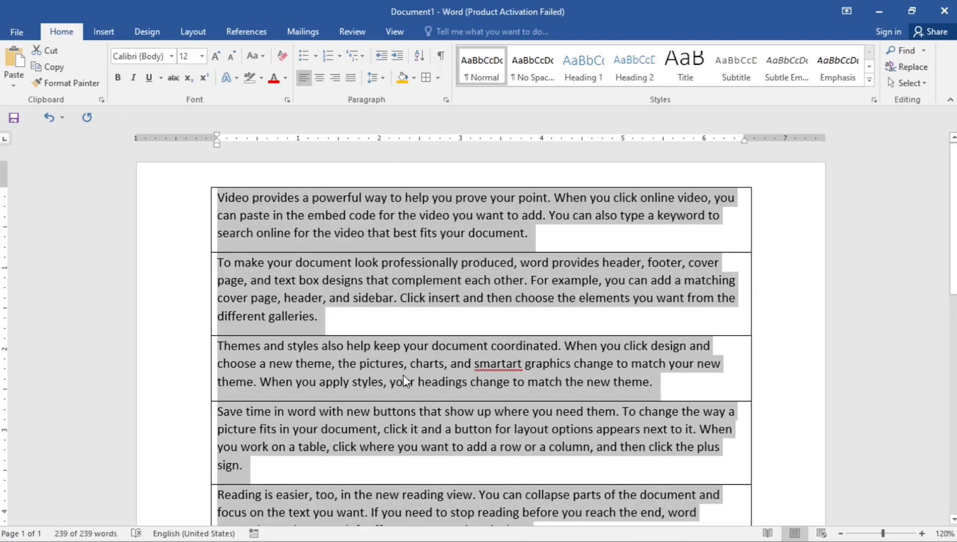
Remove all borders from the selected paragraphs.
left_click(437, 77)
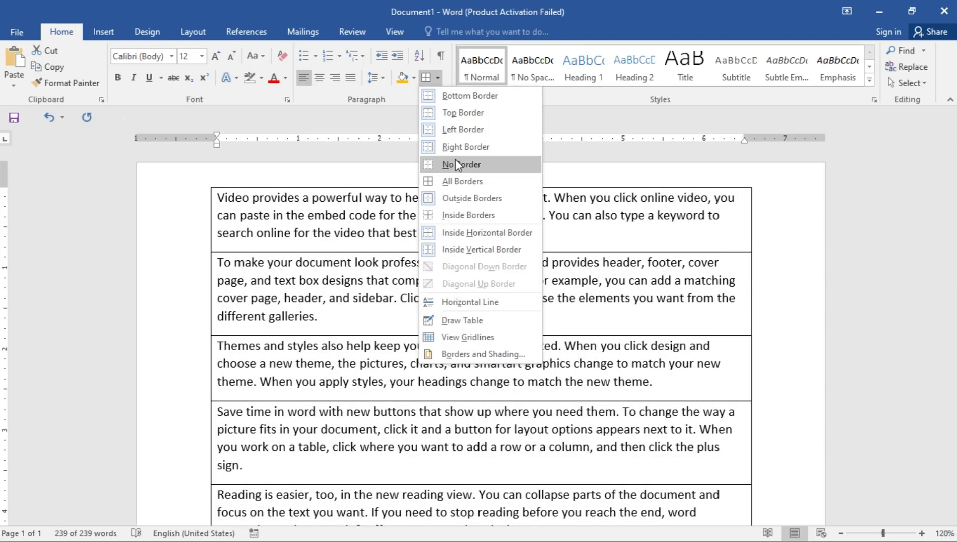
left_click(446, 165)
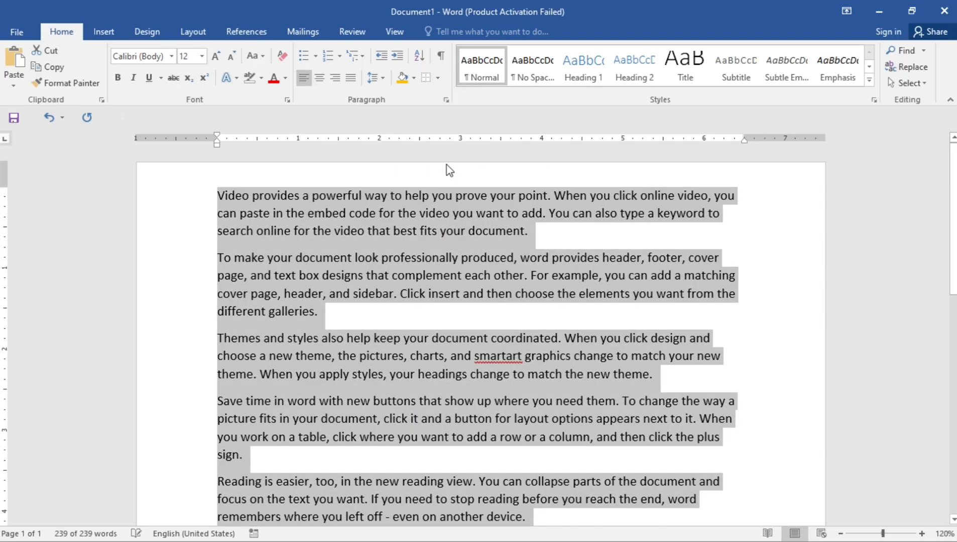
left_click(438, 79)
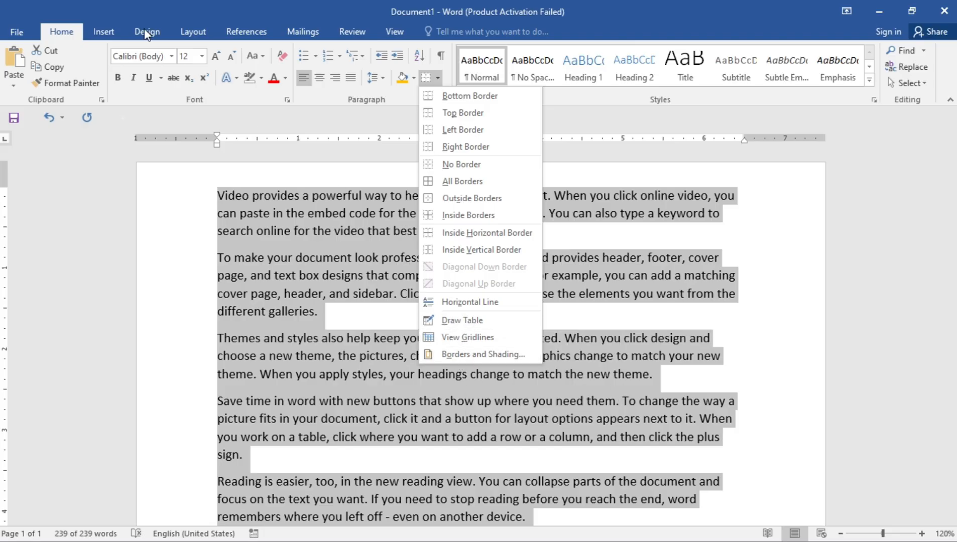
left_click(106, 32)
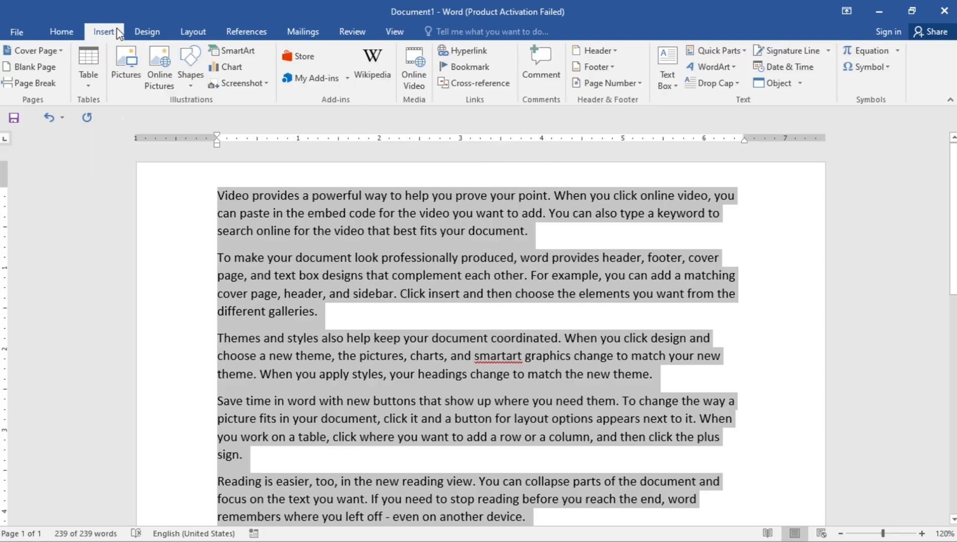
left_click(89, 83)
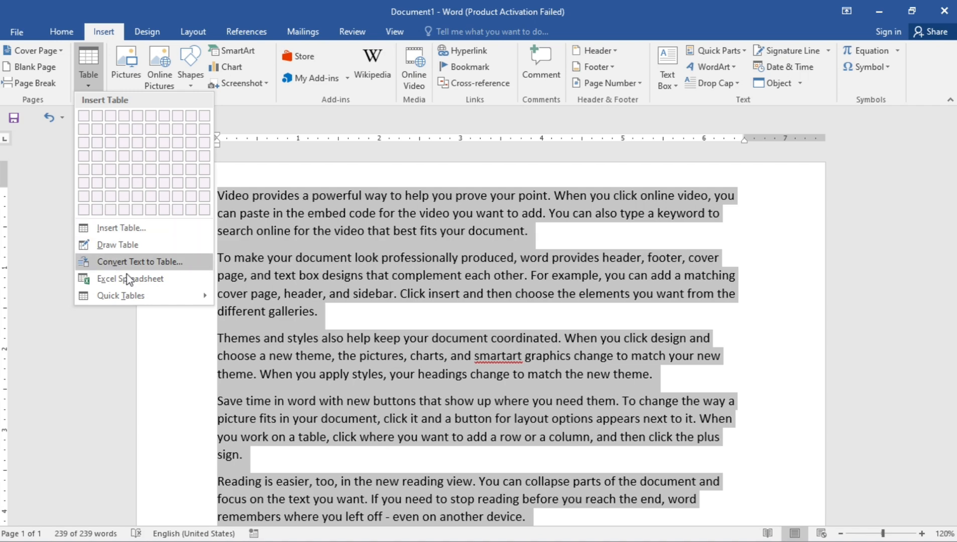
left_click(269, 181)
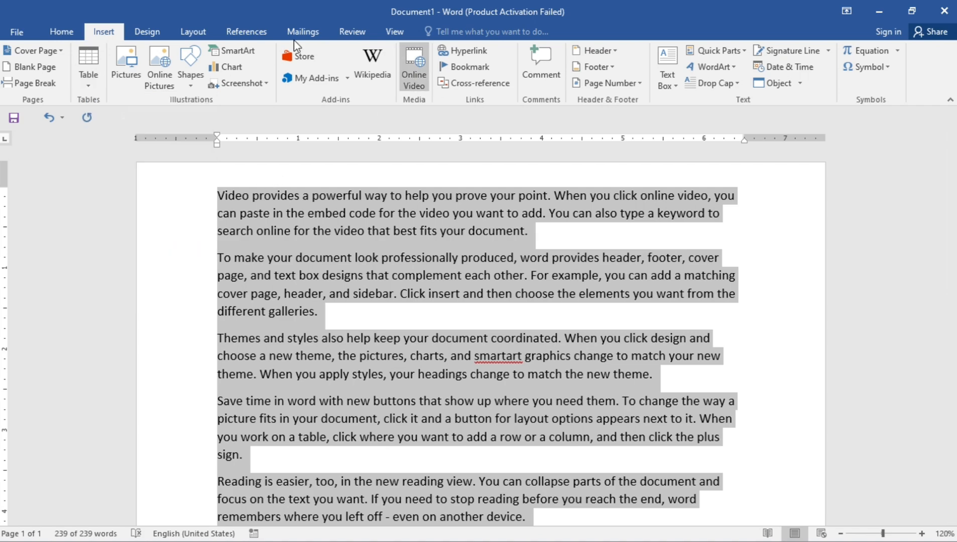
left_click(59, 33)
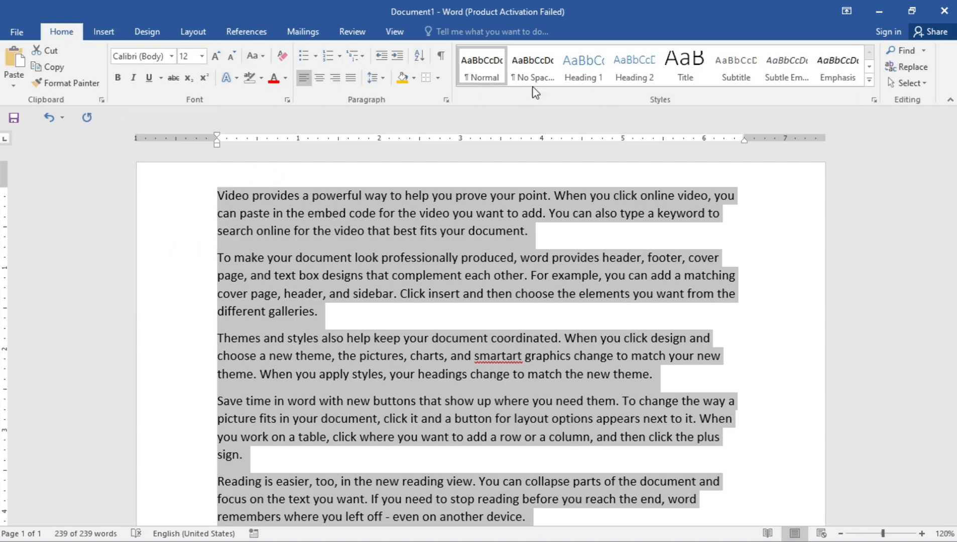
Split the first paragraph after "Video provides" so that those two words stand on their own line.
left_click(395, 185)
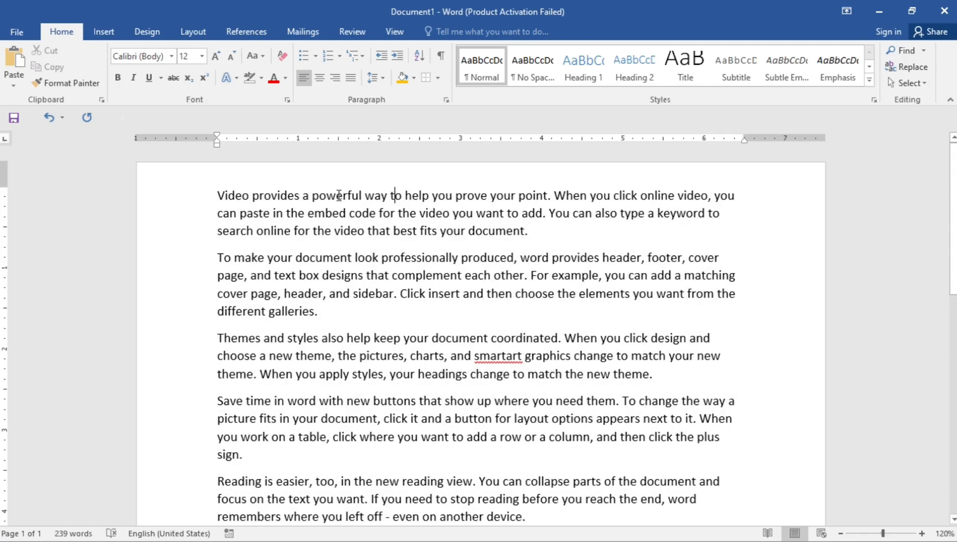
left_click(304, 195)
key("Return")
left_click(309, 196)
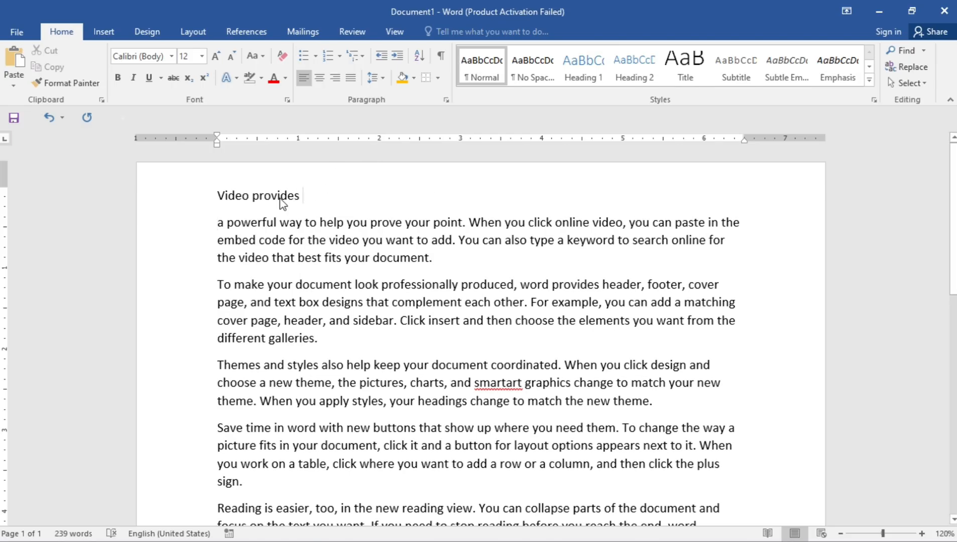
Apply the Heading 1 style to the "Video provides" line and clear its formatting again.
left_click_drag(280, 198, 218, 199)
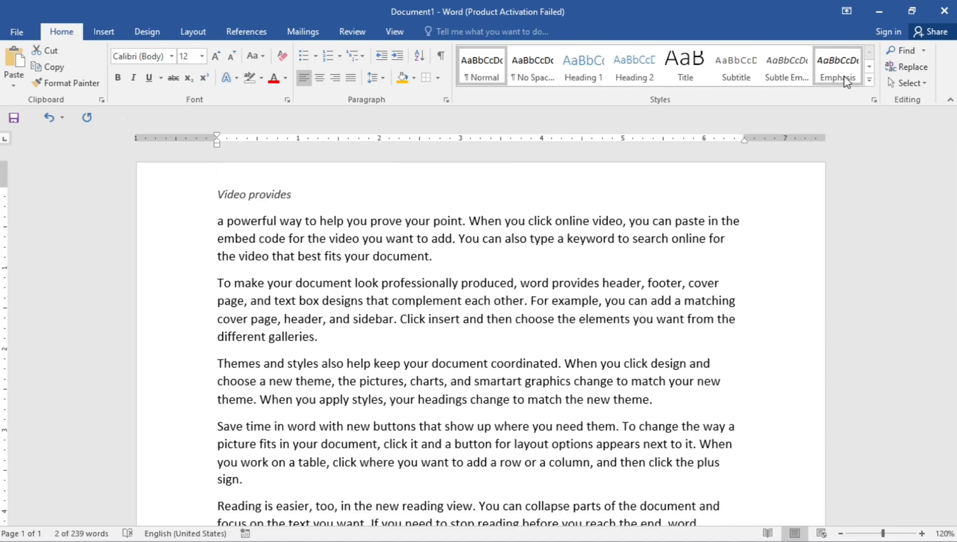
left_click(870, 80)
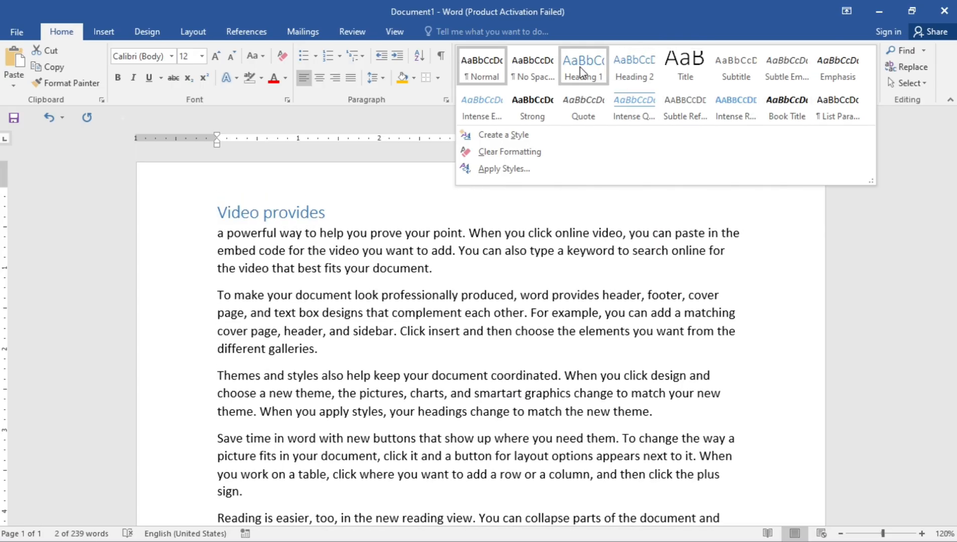
left_click(581, 72)
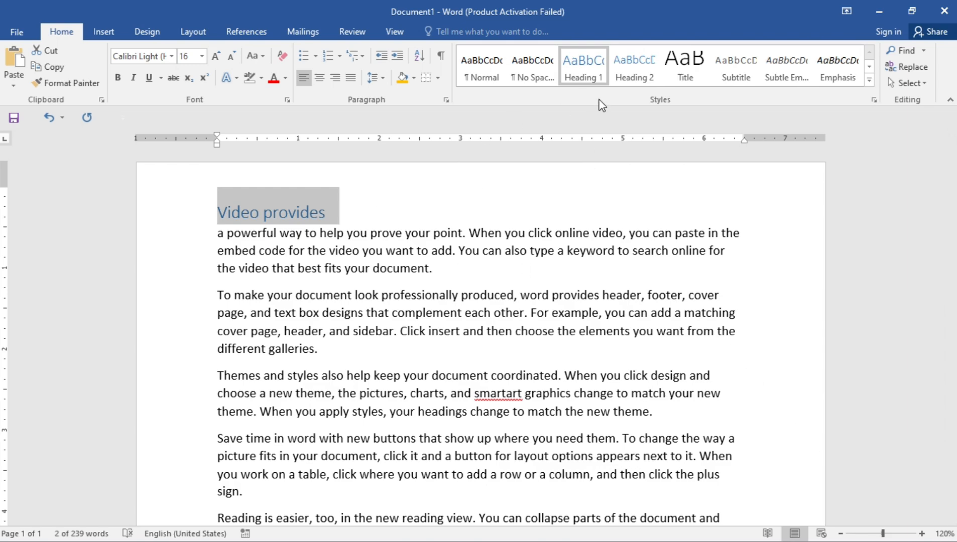
left_click(869, 81)
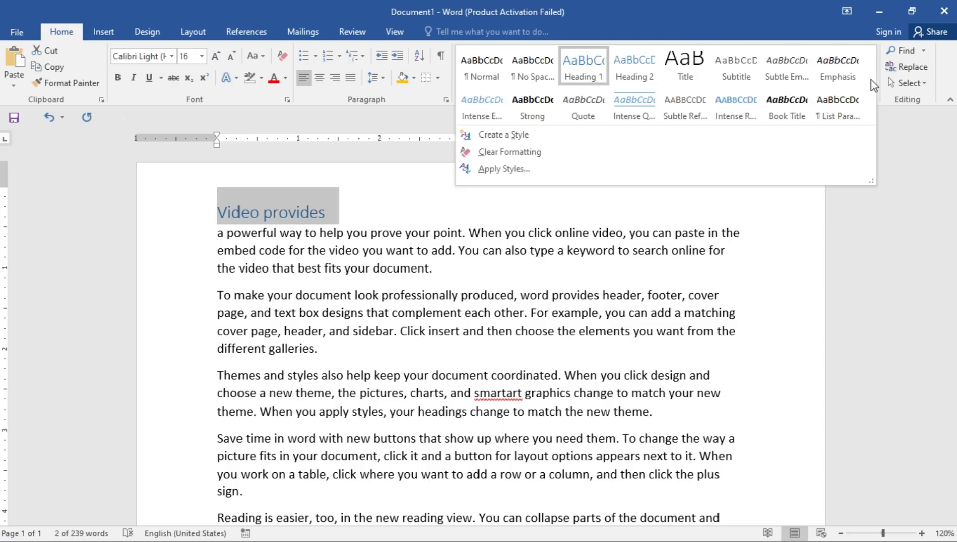
left_click(484, 157)
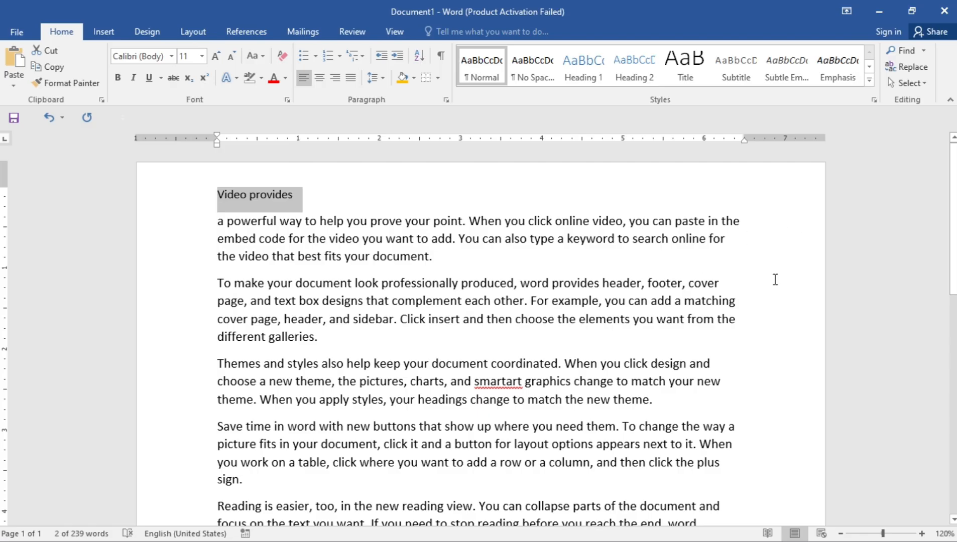
Show the document search, empty its search term, and replace the selected "Video provides" line with "Are".
left_click(924, 51)
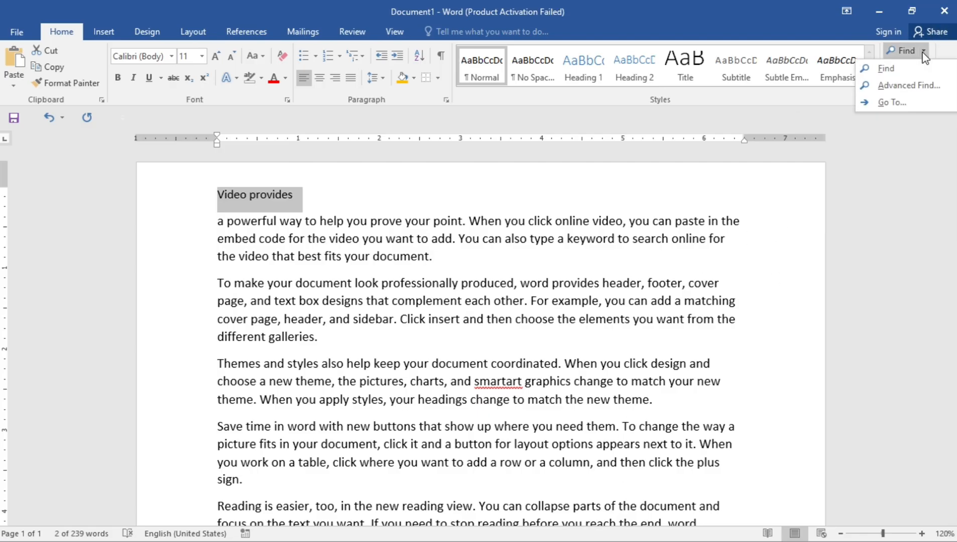
left_click(892, 69)
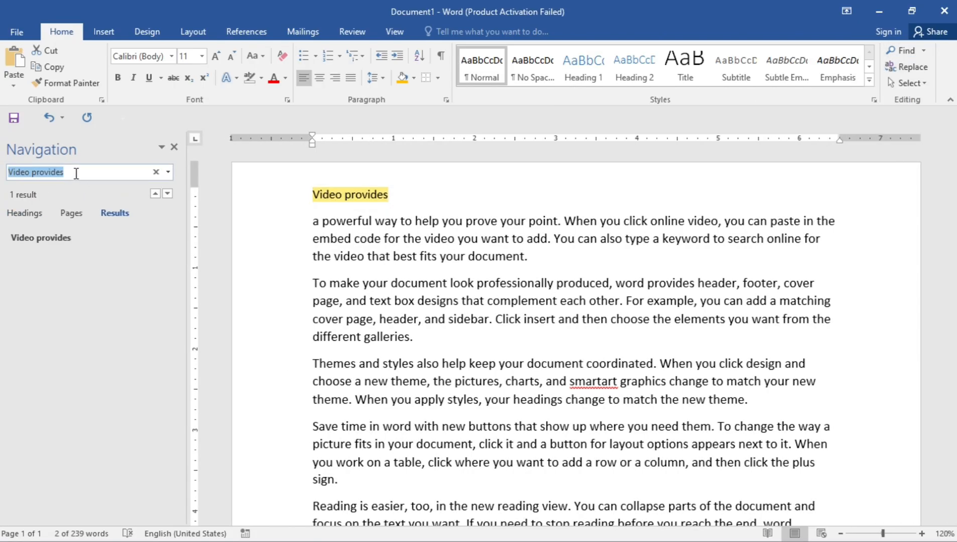
key("BackSpace")
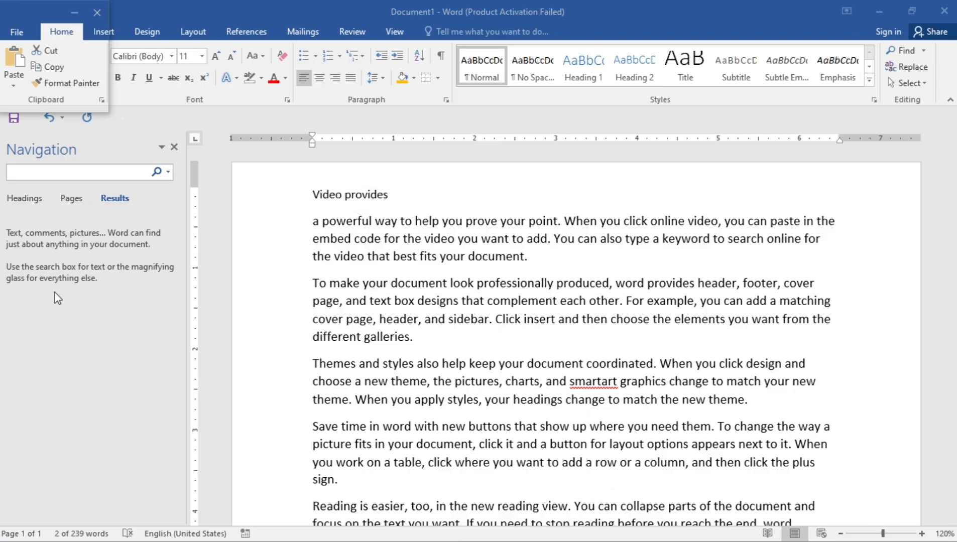
left_click(33, 170)
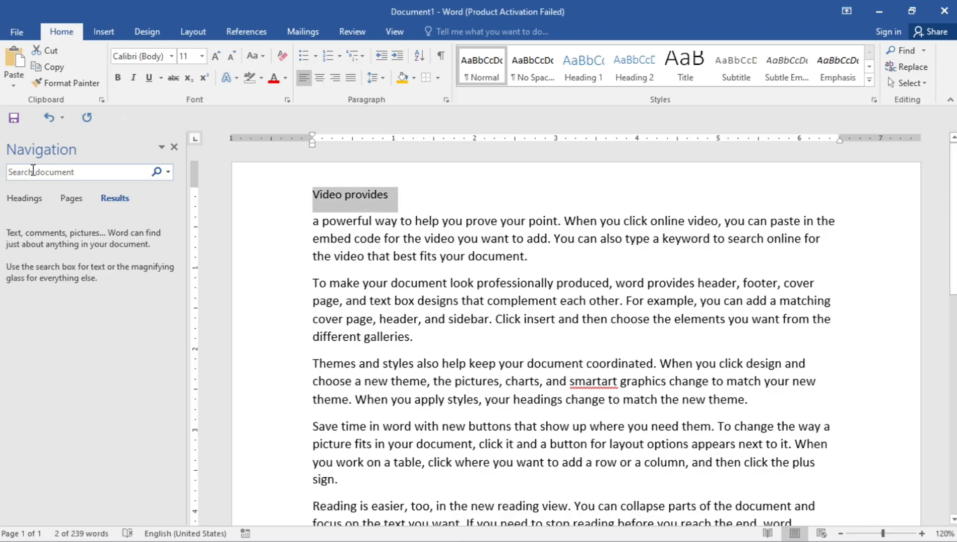
type("Are")
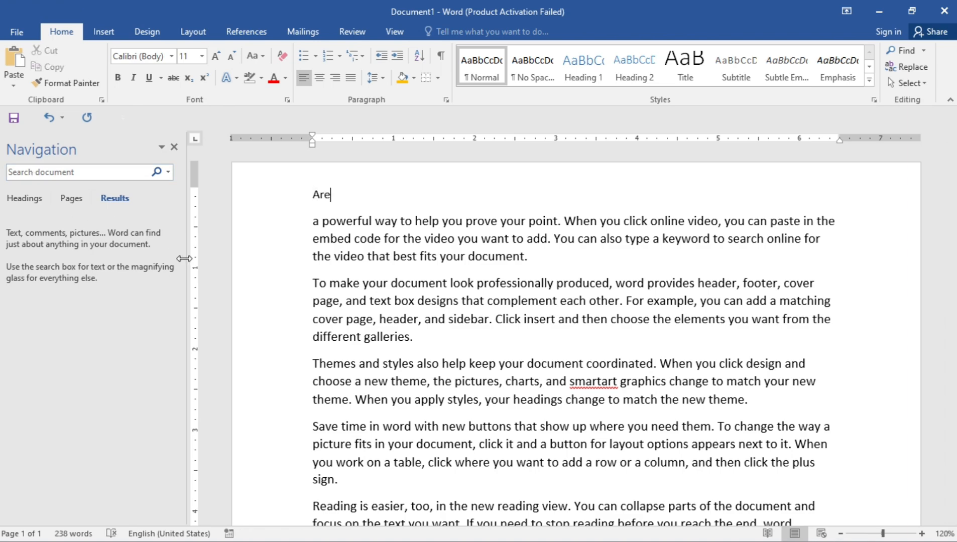
Search the document for "are" and for the single letter "a".
left_click(66, 172)
type("are")
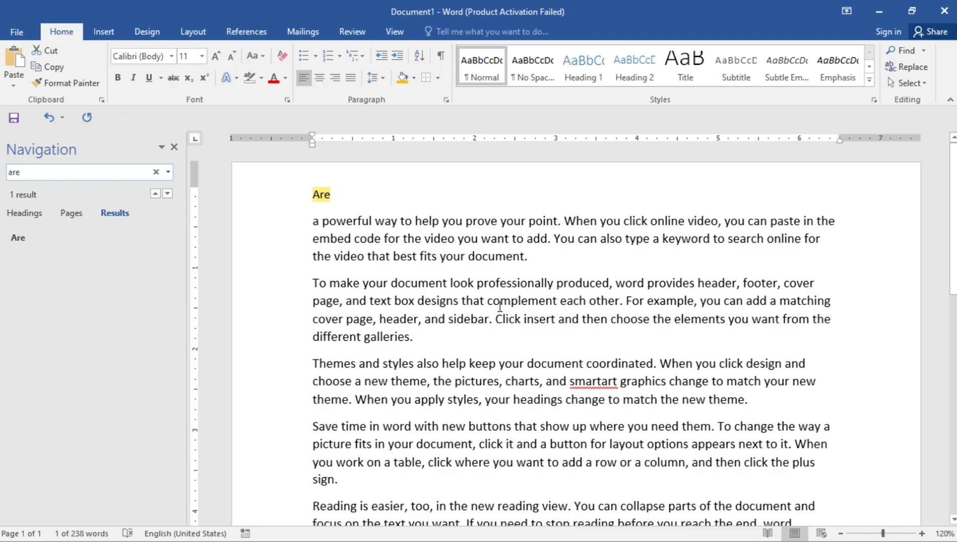
left_click(30, 171)
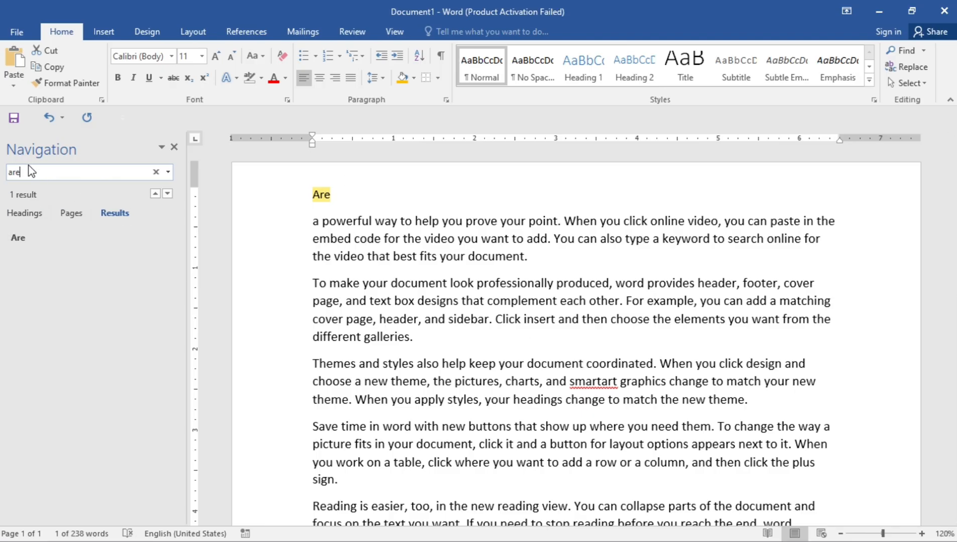
key("BackSpace")
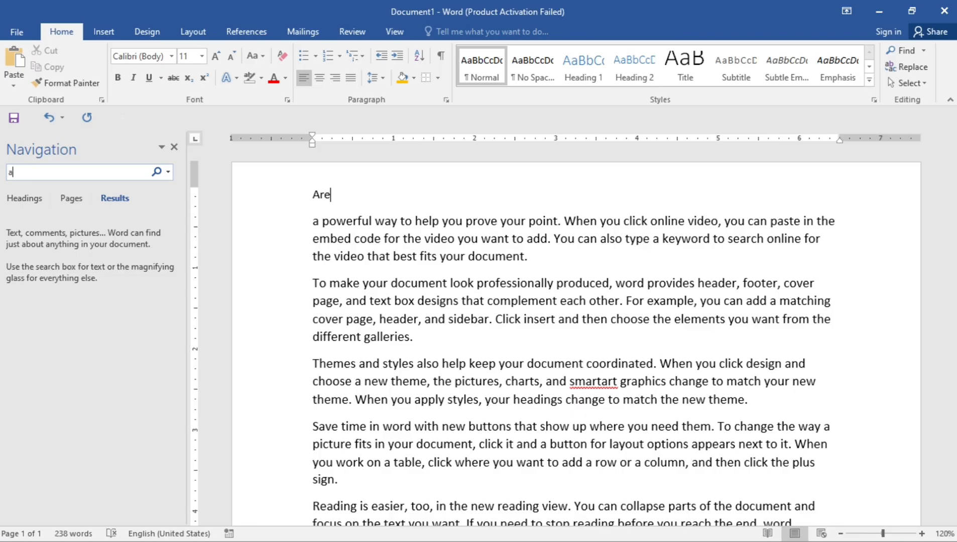
type("a")
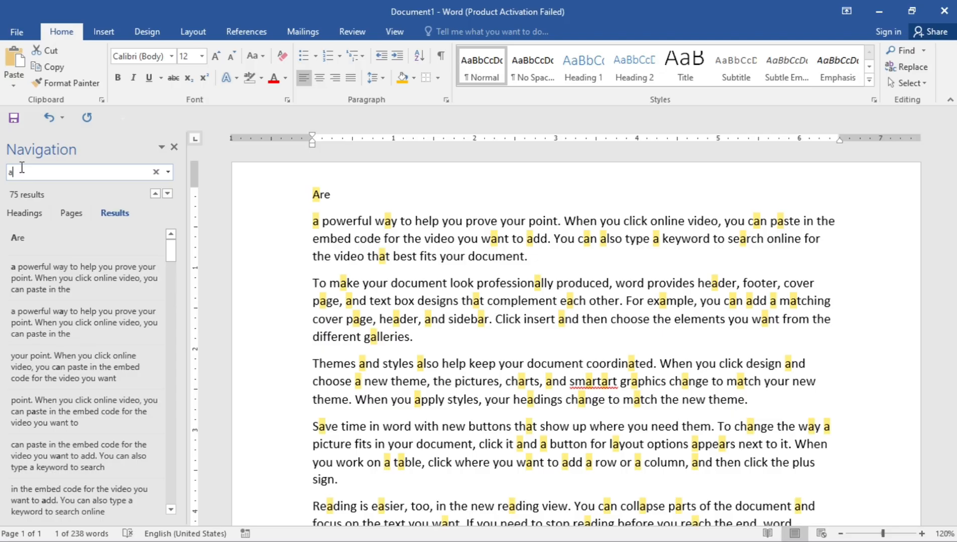
Search the document for "to", look through the highlighted matches, and clear and close the search.
key("BackSpace")
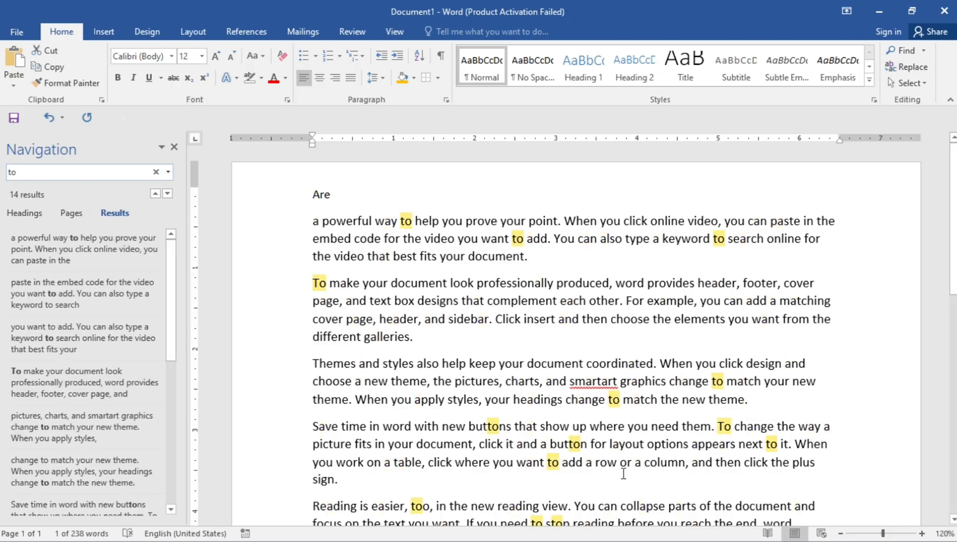
scroll(623, 474, "down", 1)
scroll(623, 474, "up", 1)
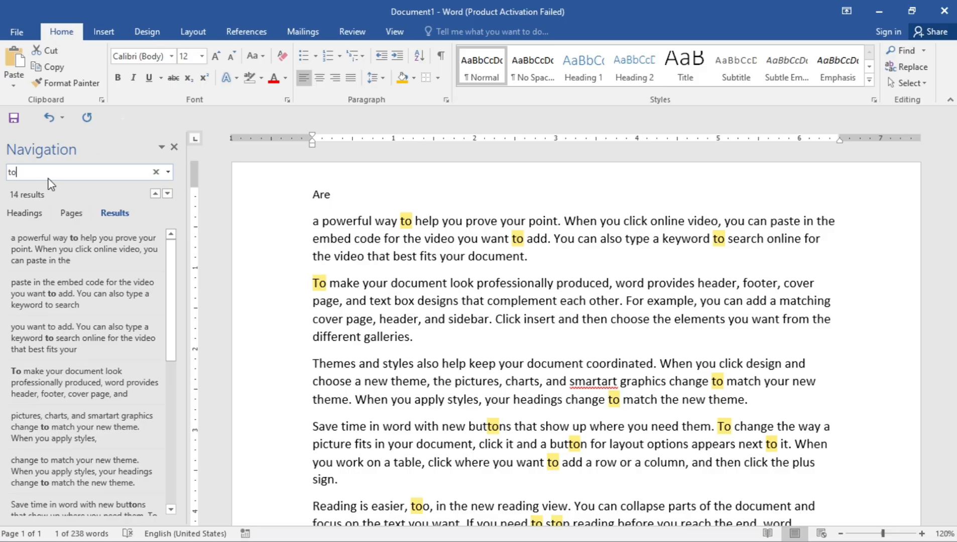
key("BackSpace")
key("BackSpace")
left_click(174, 147)
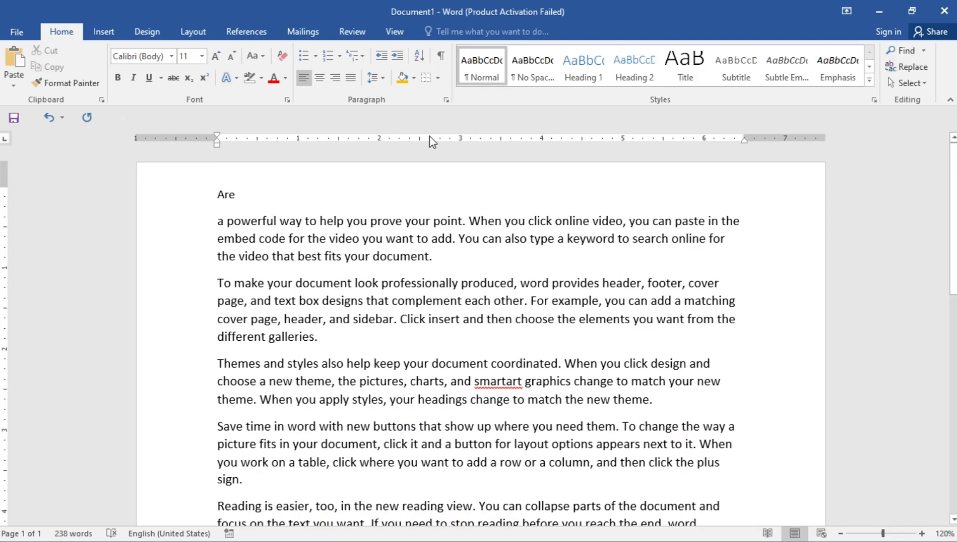
Set up a replacement of "to" with "are" and replace the first two occurrences one at a time.
left_click(911, 69)
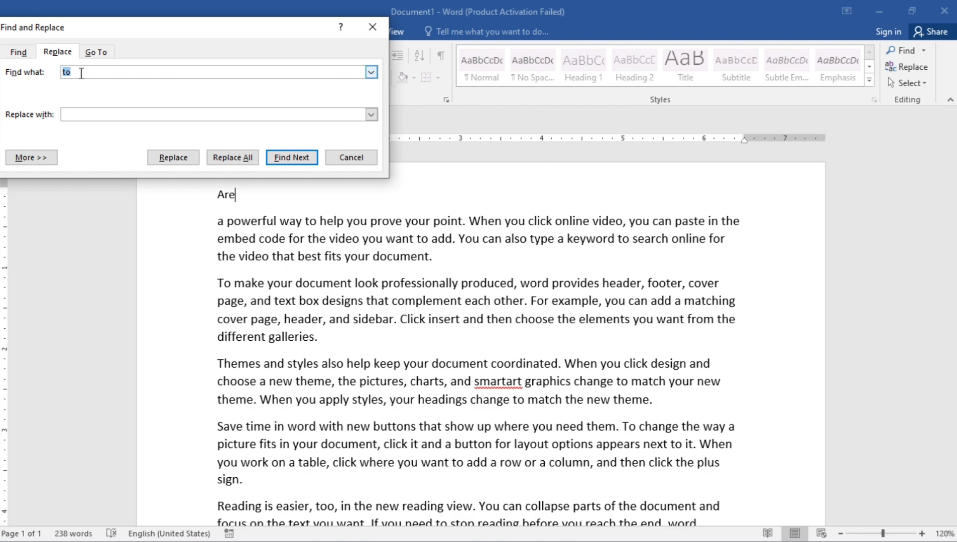
left_click(83, 115)
left_click(183, 160)
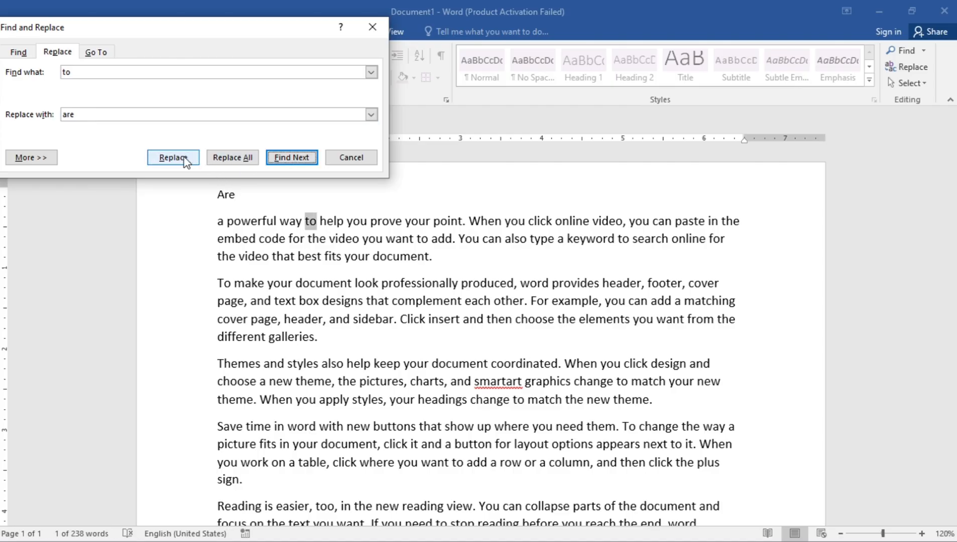
left_click(185, 159)
left_click(185, 159)
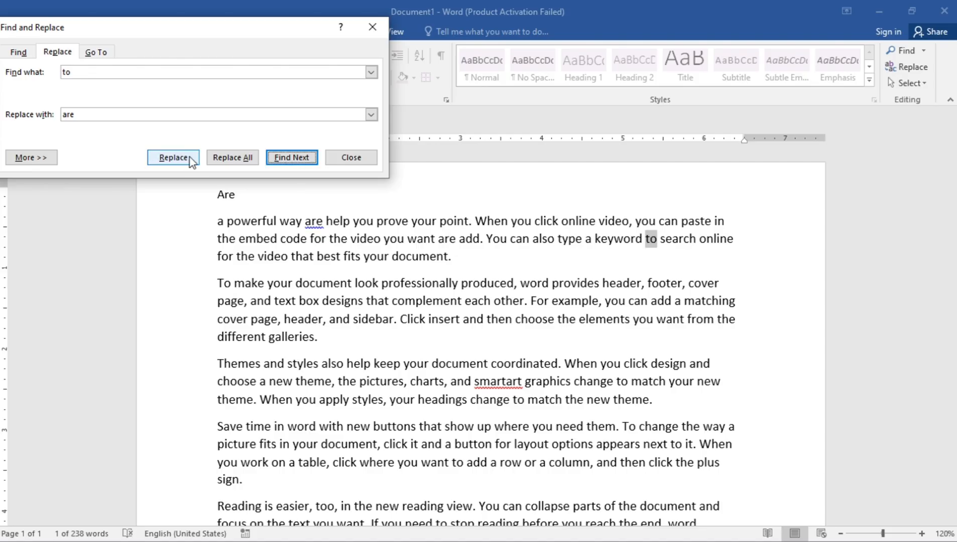
Replace all remaining occurrences of "to" with "are" and check the changed text throughout the document.
left_click(226, 159)
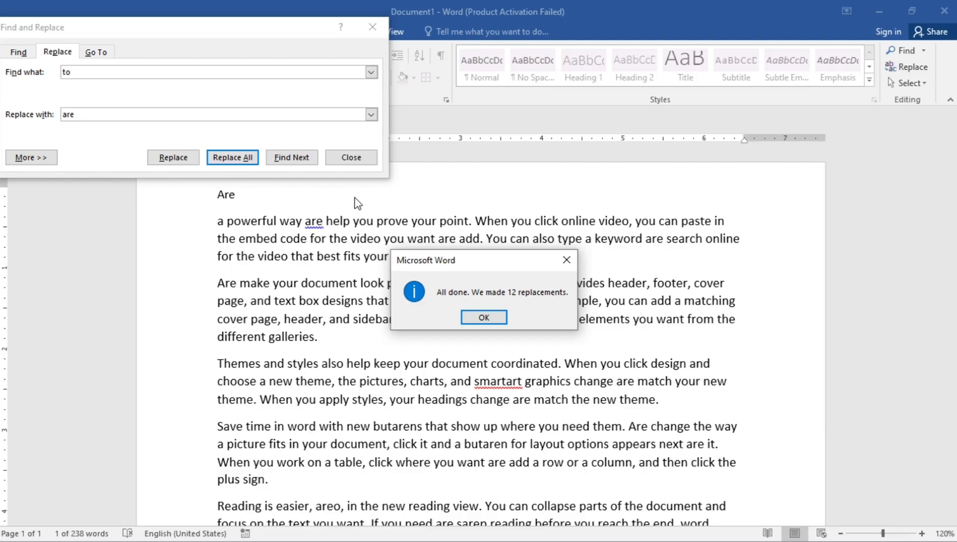
left_click(566, 262)
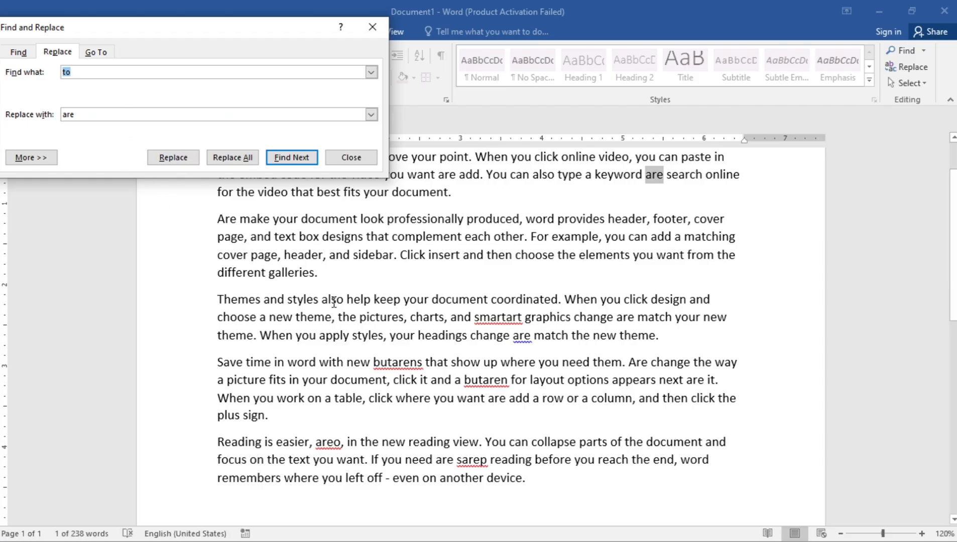
scroll(334, 303, "up", 2)
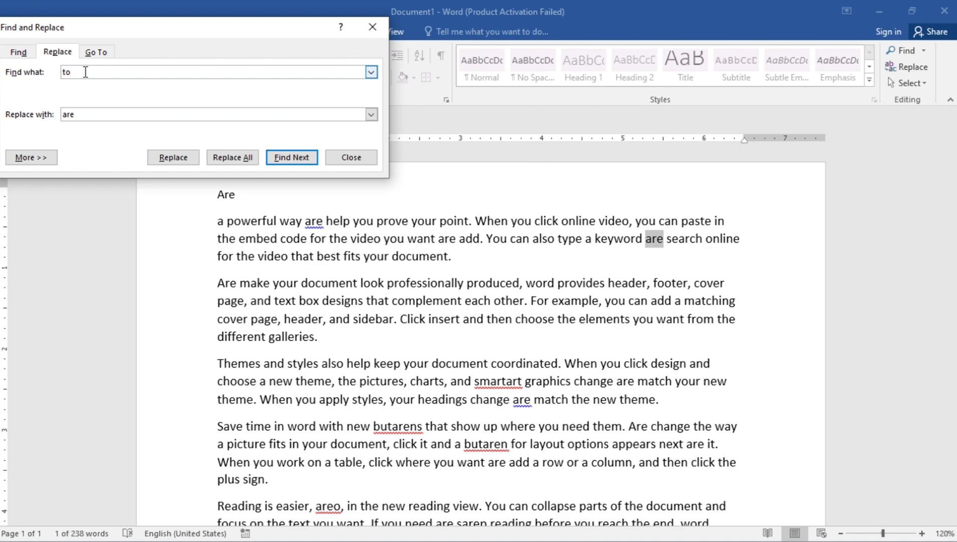
Set up a replacement of the word "are" with "To".
key("BackSpace")
key("BackSpace")
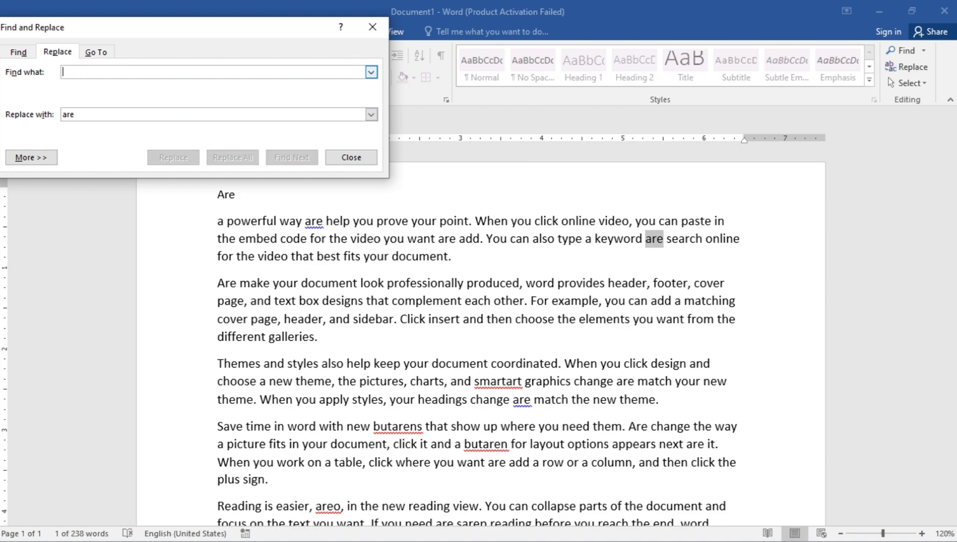
type("are")
left_click(93, 113)
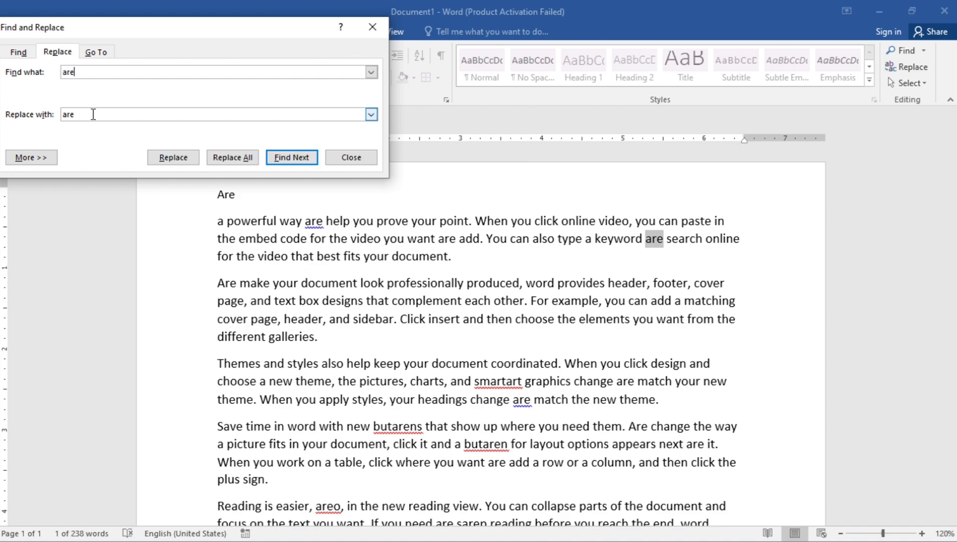
key("BackSpace")
key("BackSpace")
key("BackSpace")
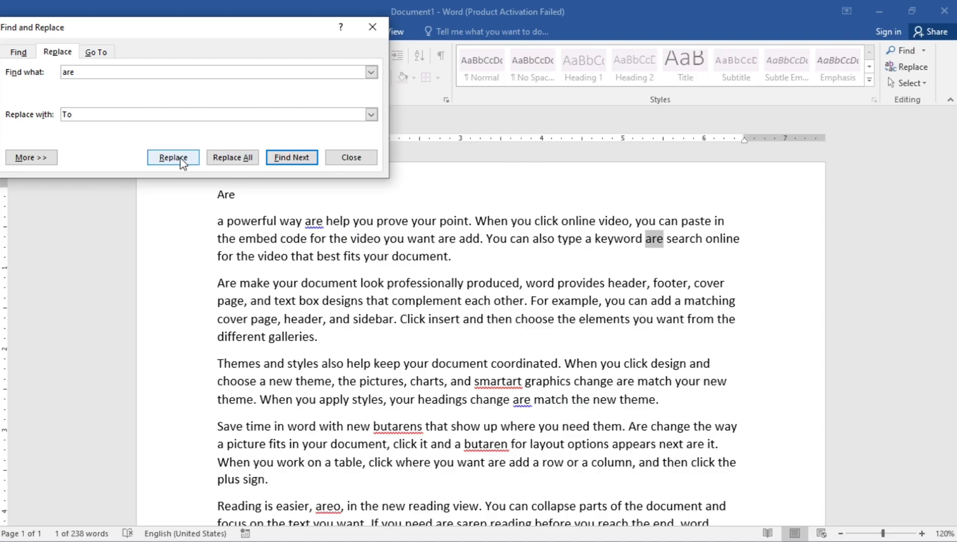
Replace every occurrence of "are" with "To" throughout the document and close the replace dialog.
left_click(232, 157)
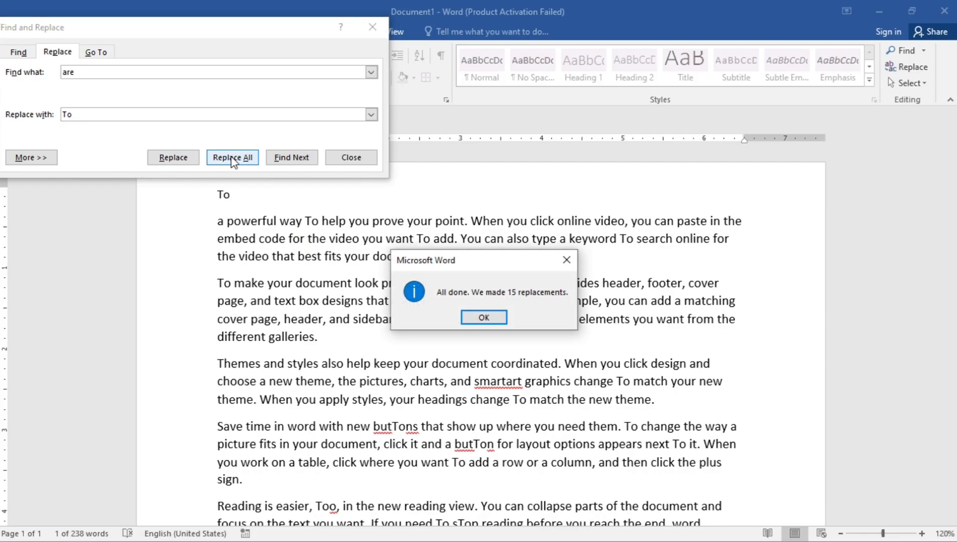
left_click(499, 317)
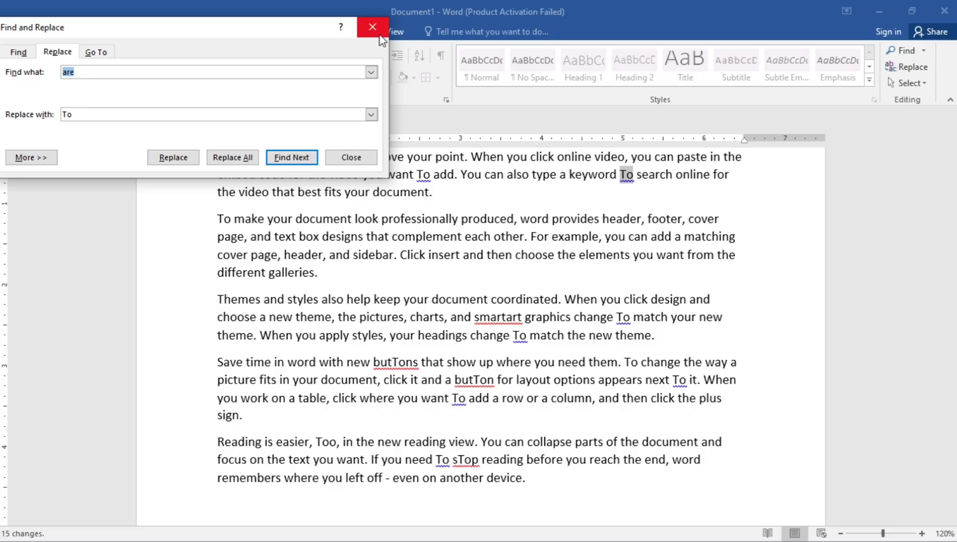
left_click(362, 157)
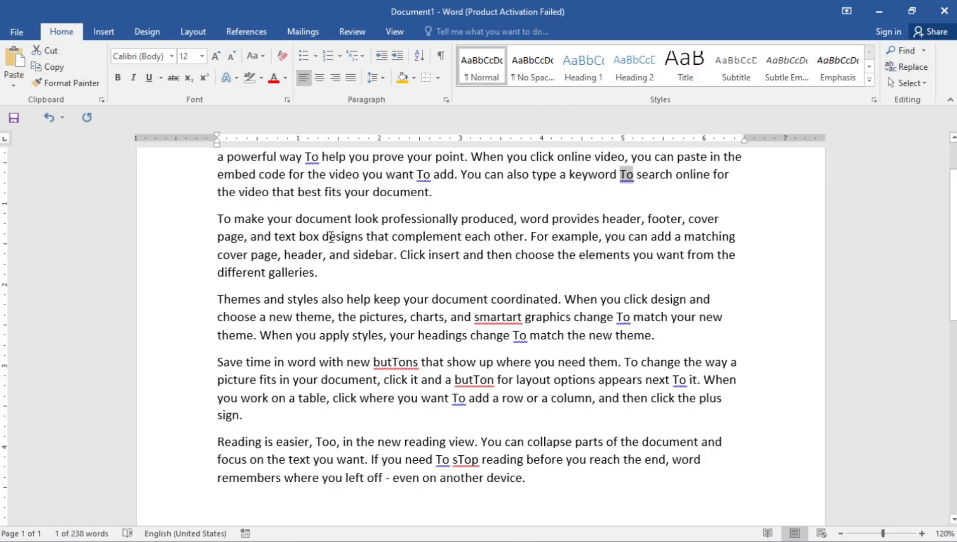
Highlight the text from the opening "To" into the fourth full paragraph, deselect it, then highlight the whole document and clear that selection.
scroll(331, 236, "up", 2)
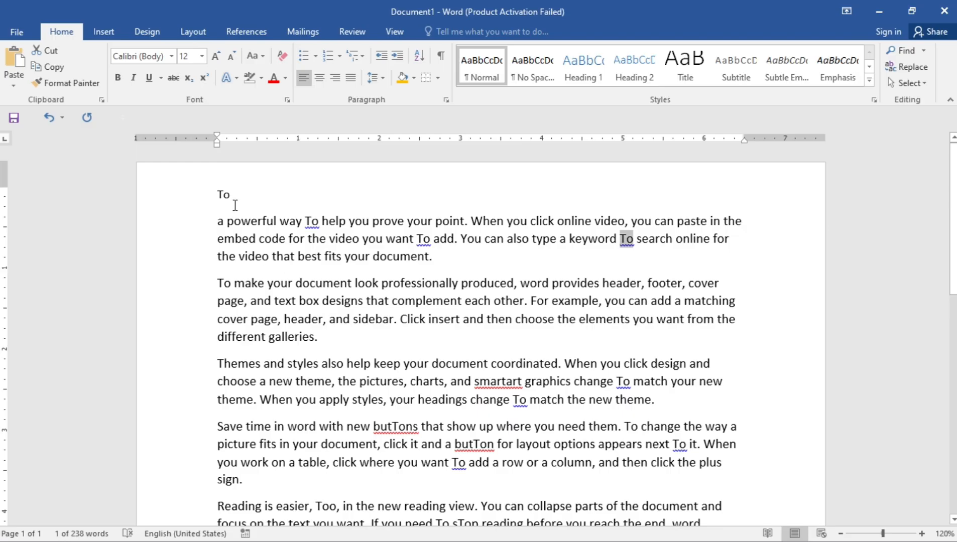
left_click_drag(221, 211, 524, 463)
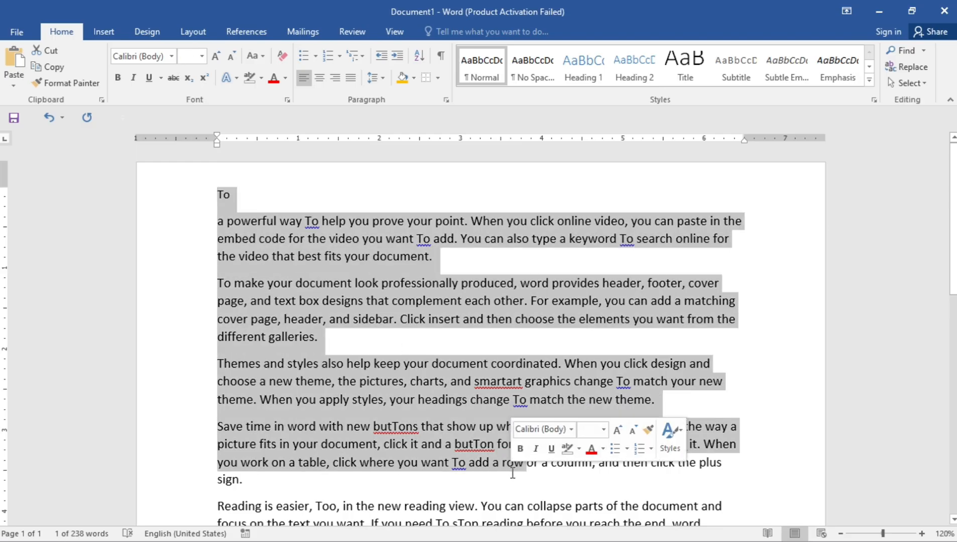
left_click(515, 344)
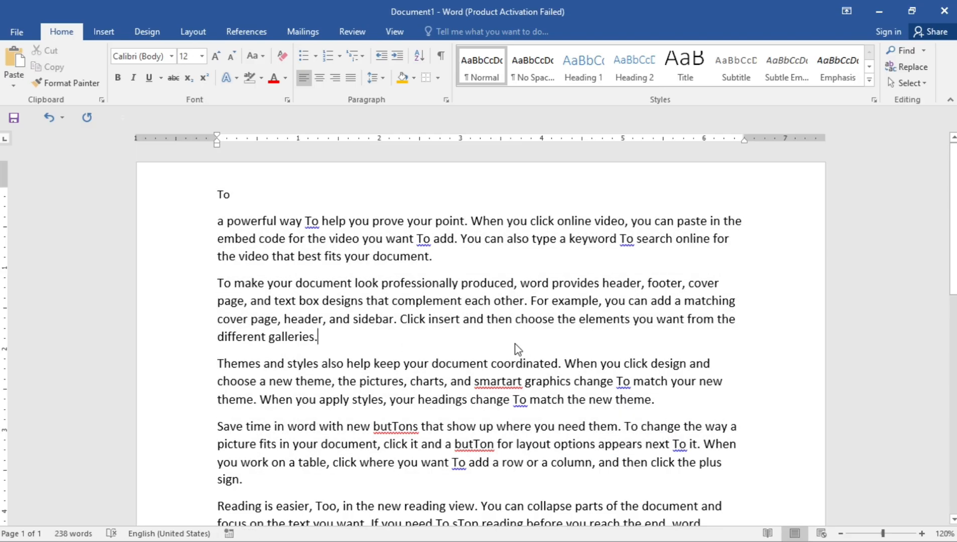
key("ctrl+a")
left_click(764, 305)
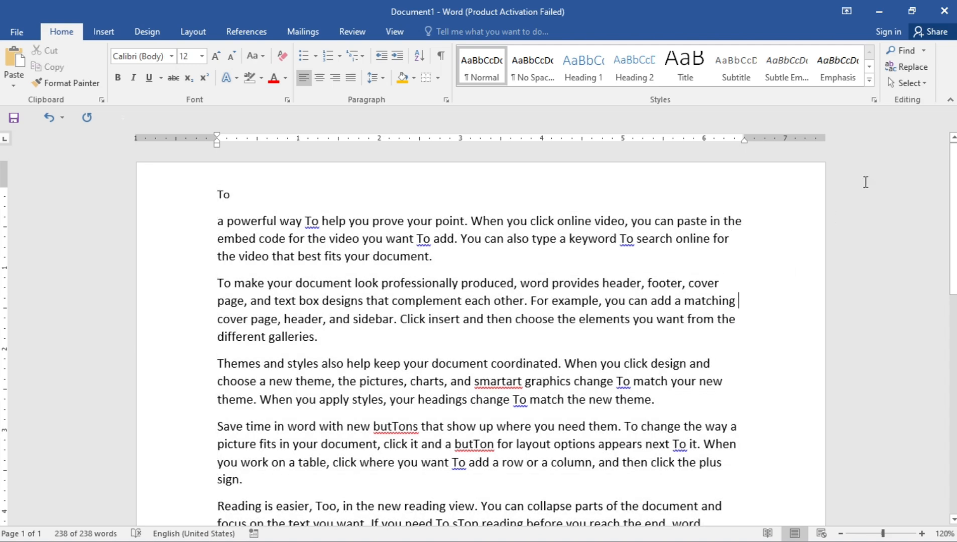
Use the Select All command to select the entire document text, and clear the selection.
left_click(909, 83)
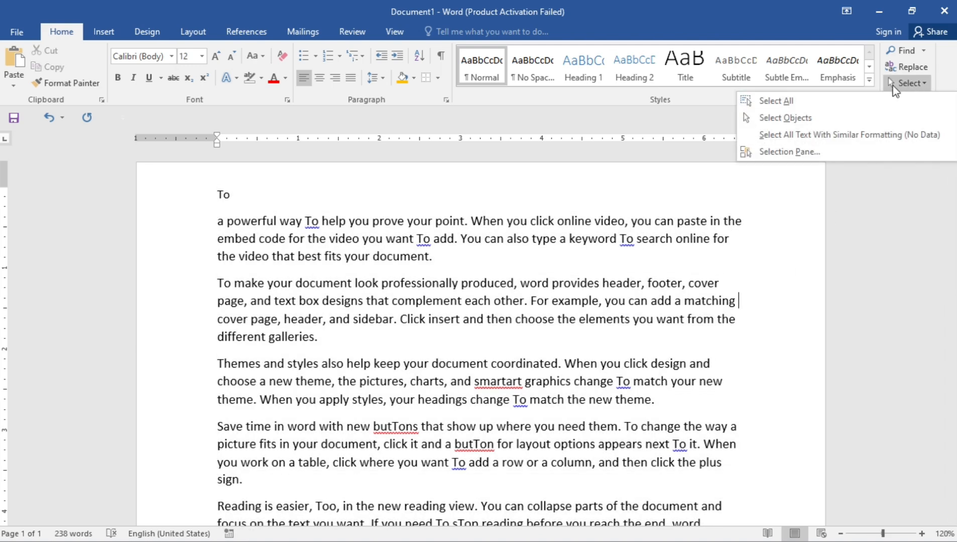
left_click(776, 102)
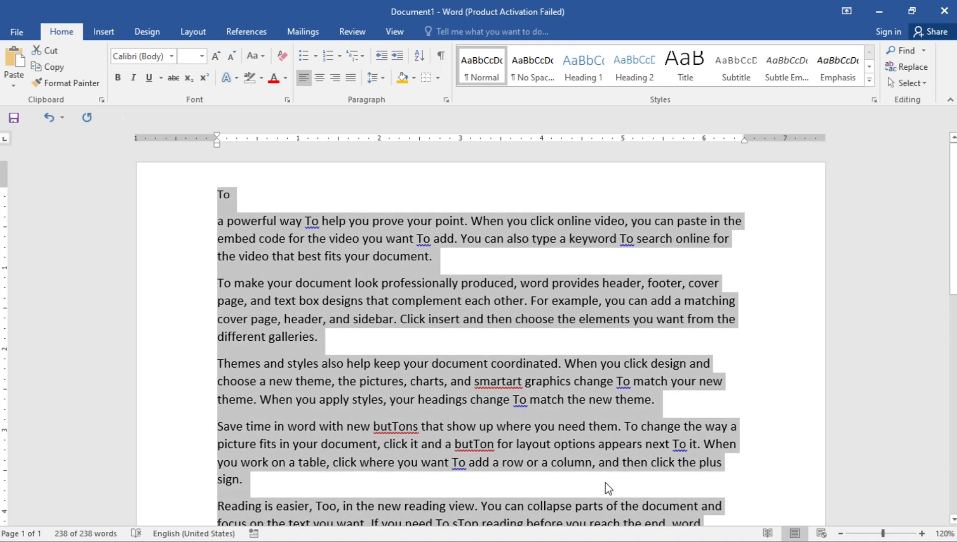
left_click(532, 375)
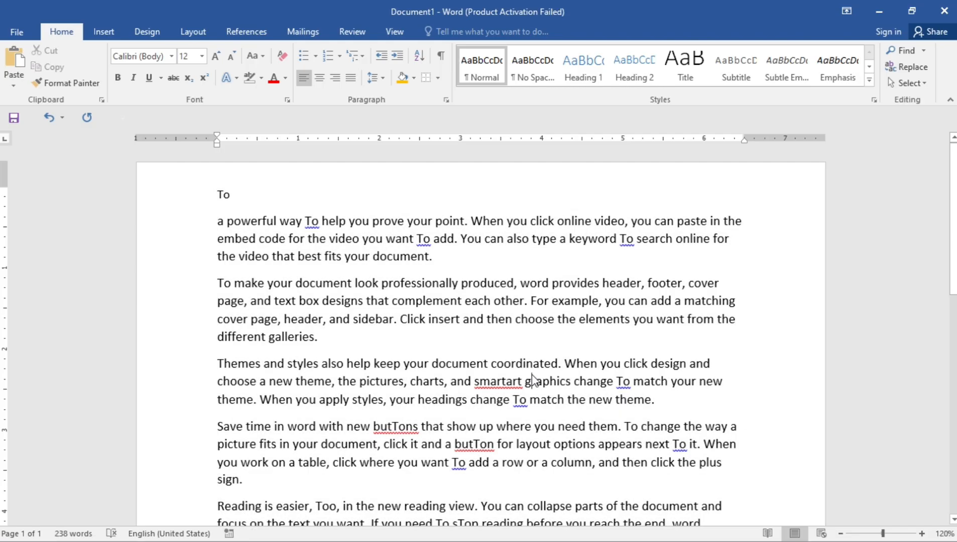